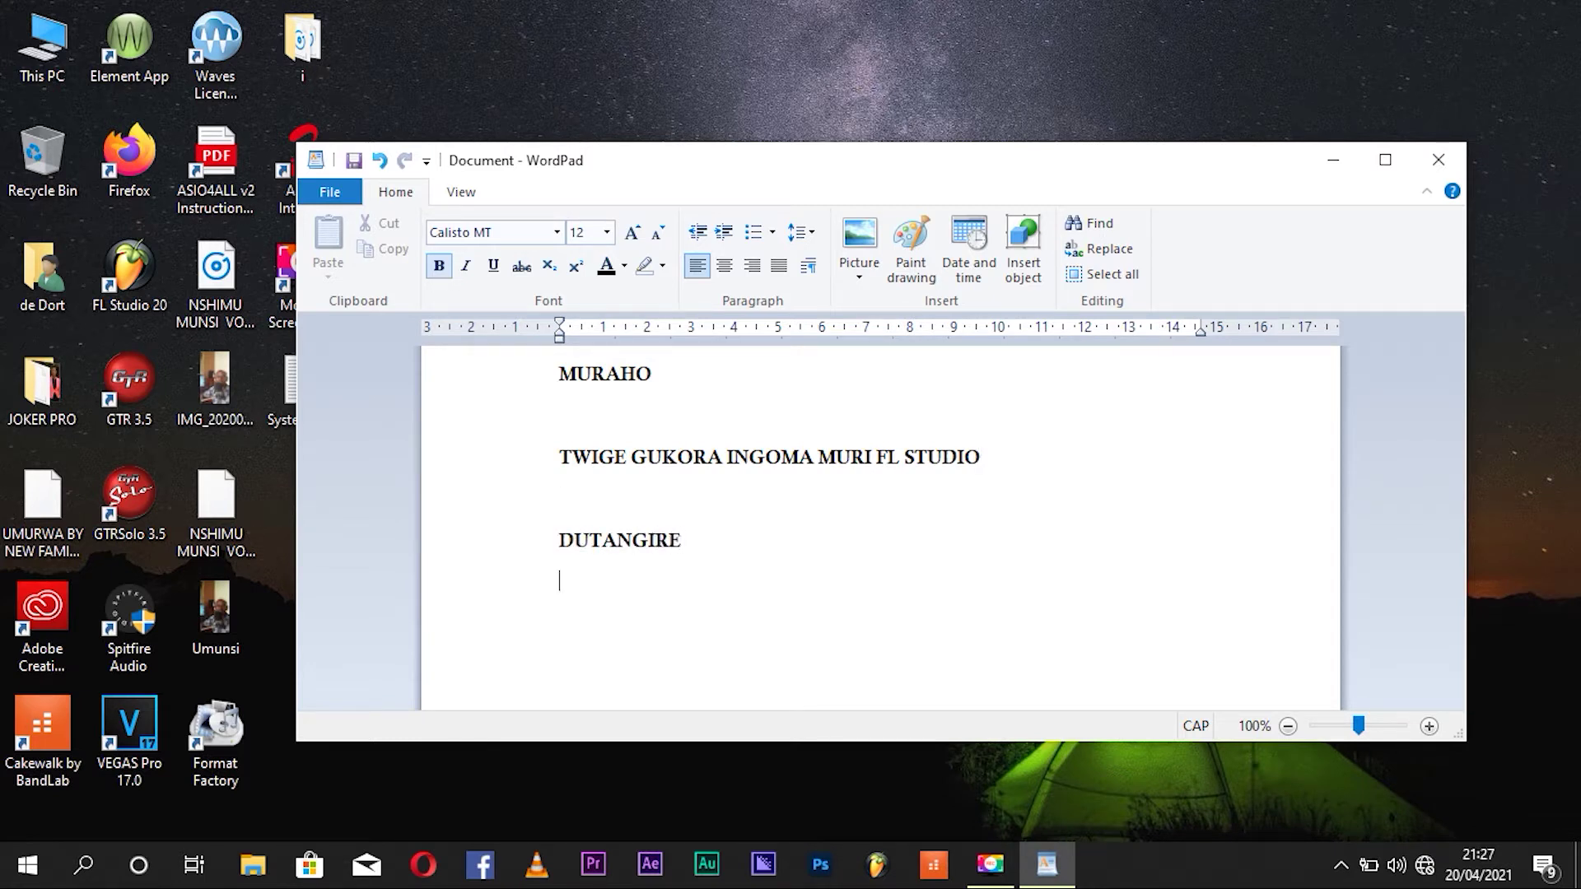
Step: Launch FL Studio 20 and add the line "IGIFUNGUKA, SHAKA TEMPO" to the WordPad note
left_click(110, 284)
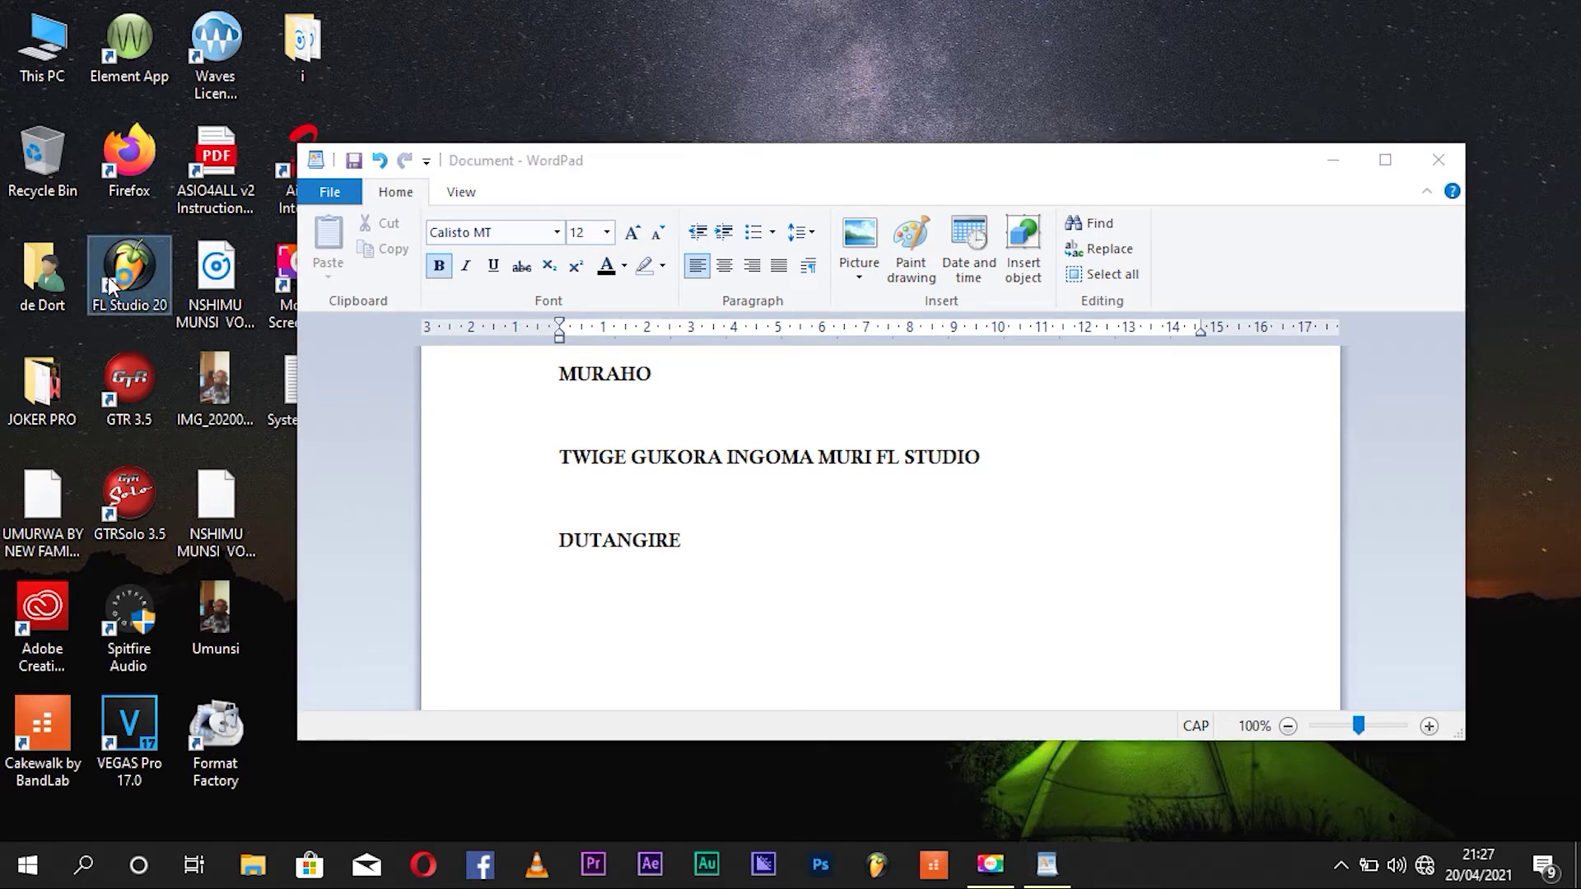
double_click(107, 277)
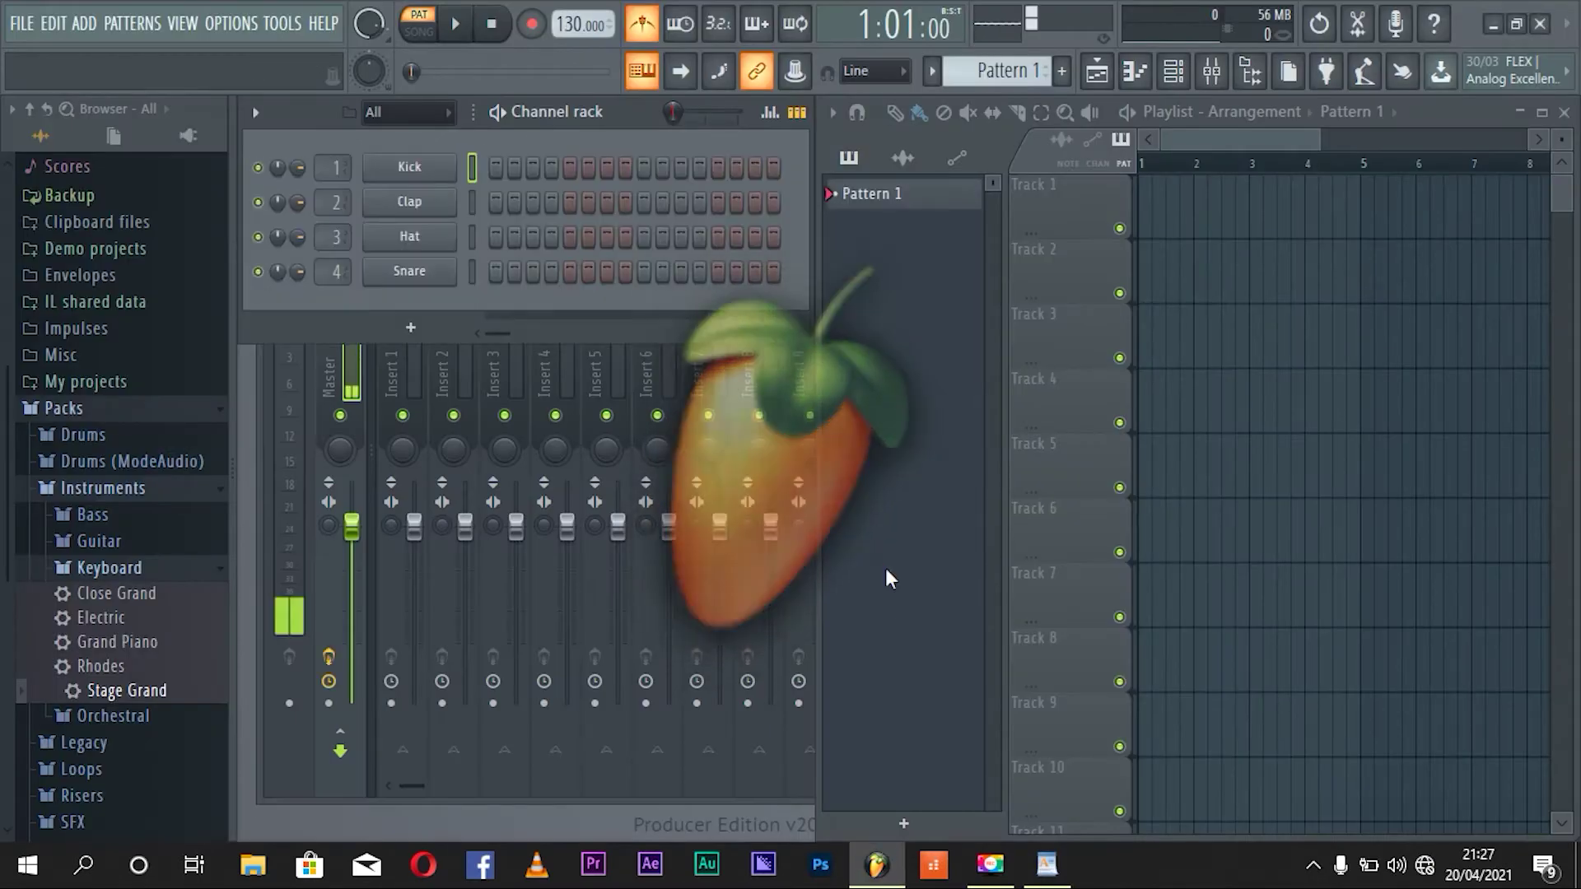
left_click(1050, 883)
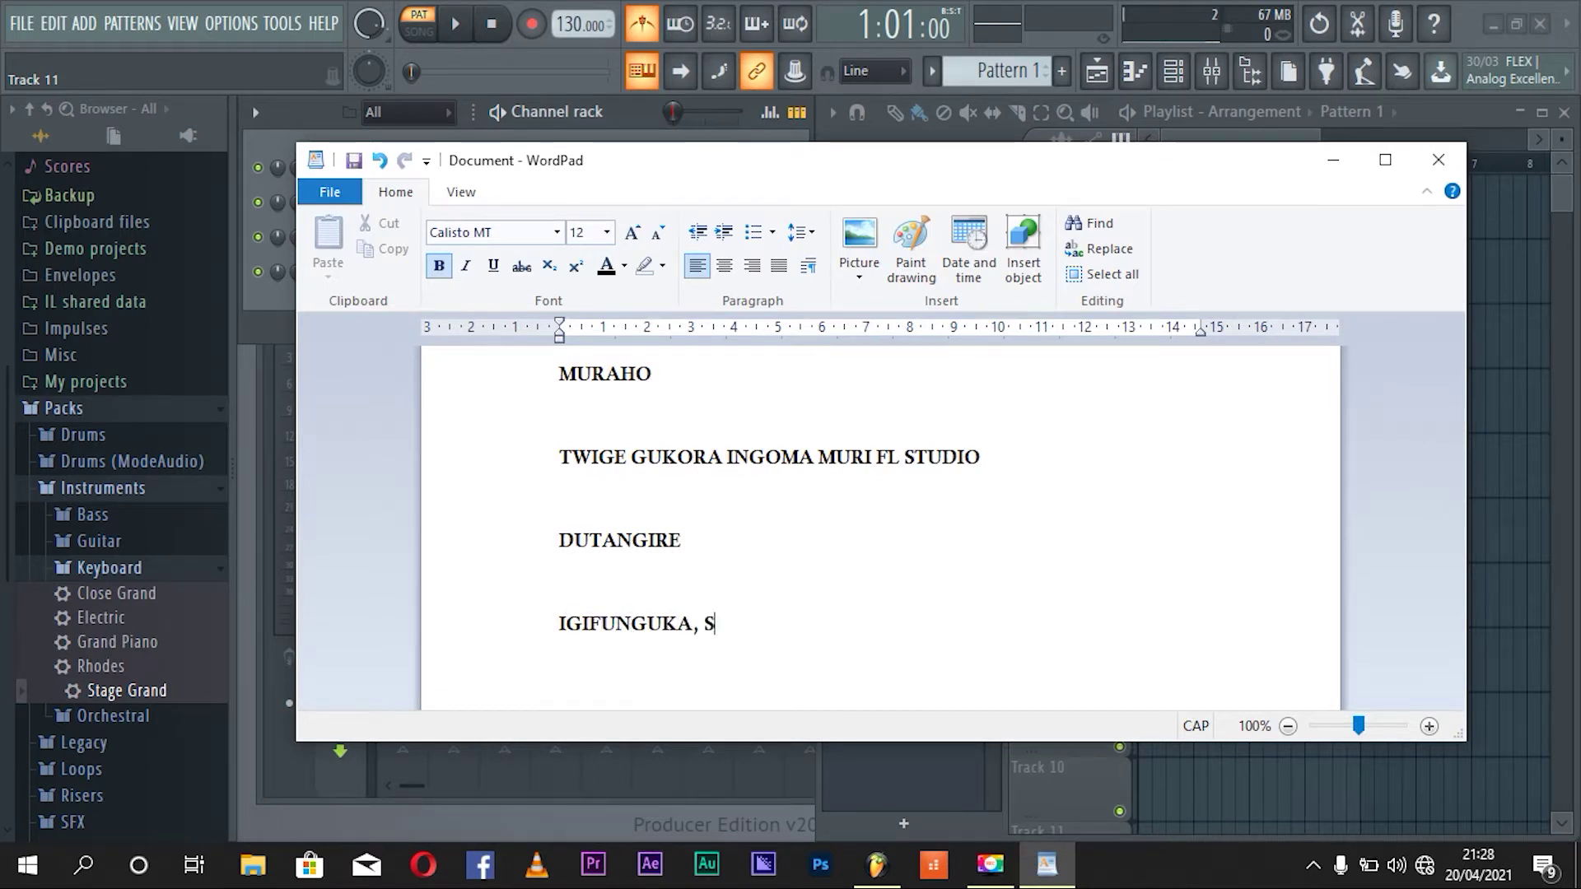
type("PO")
Step: Play the empty pattern in FL Studio against the metronome and lower the project tempo to 77 BPM
left_click(651, 26)
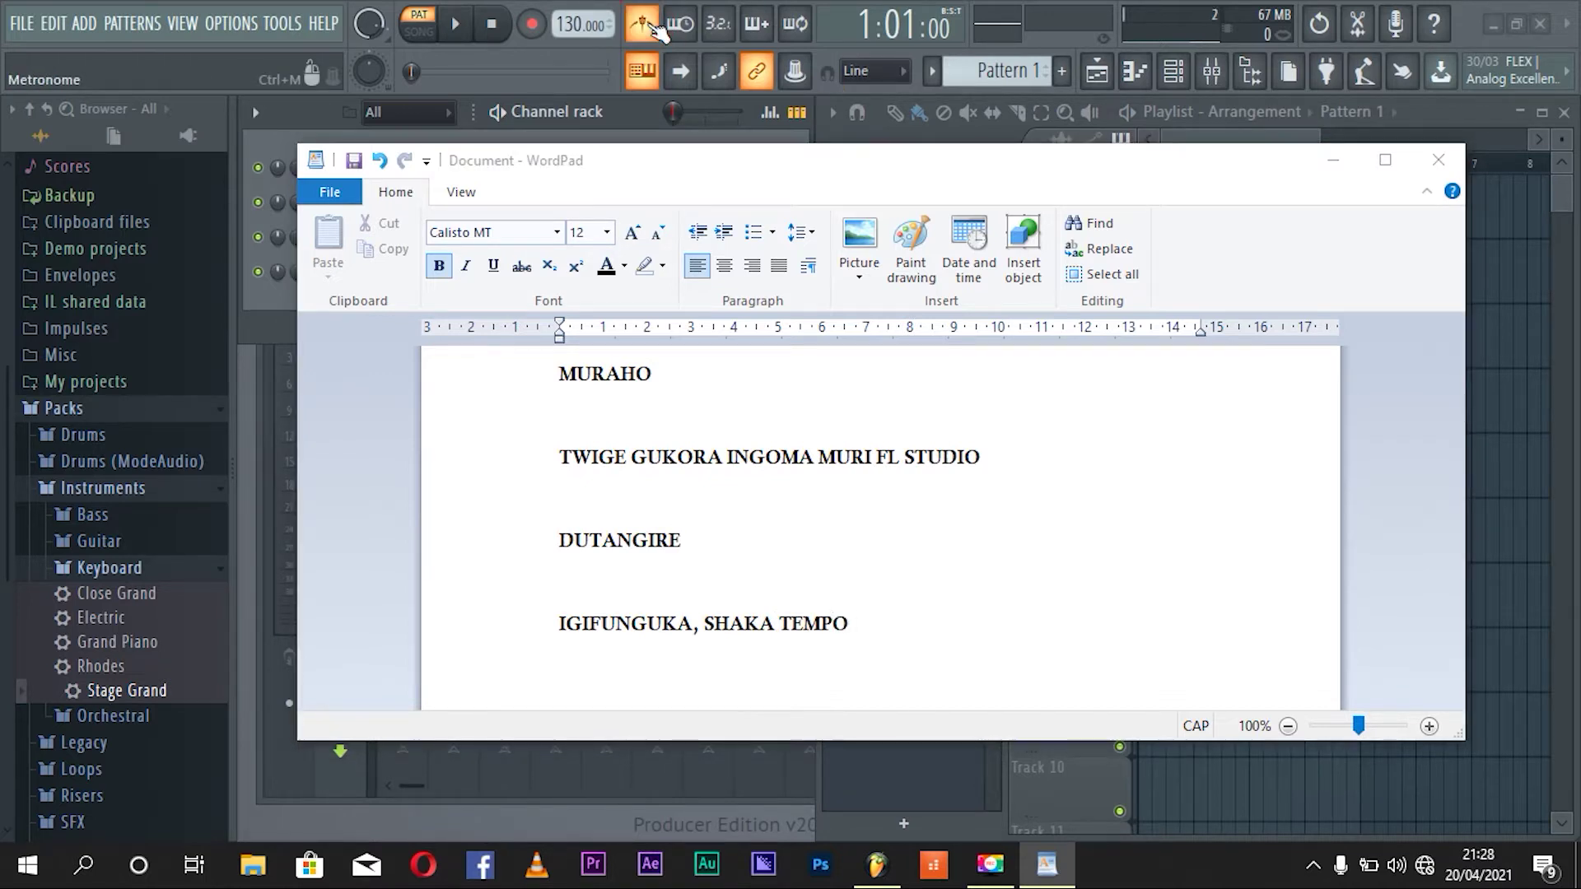
left_click(586, 51)
key("space")
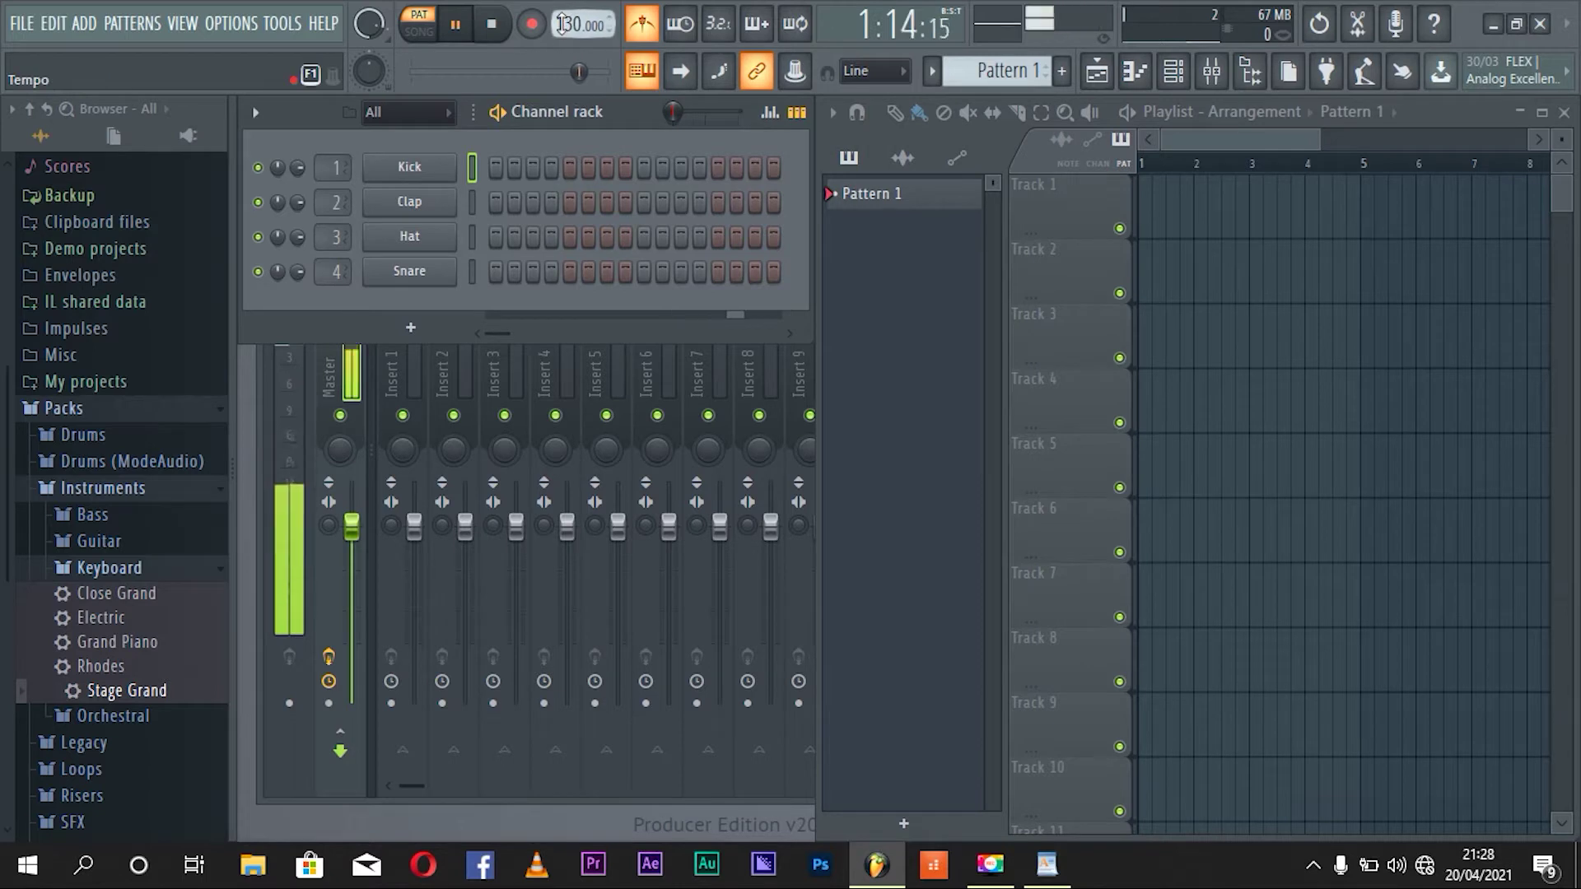
left_click_drag(560, 23, 560, 65)
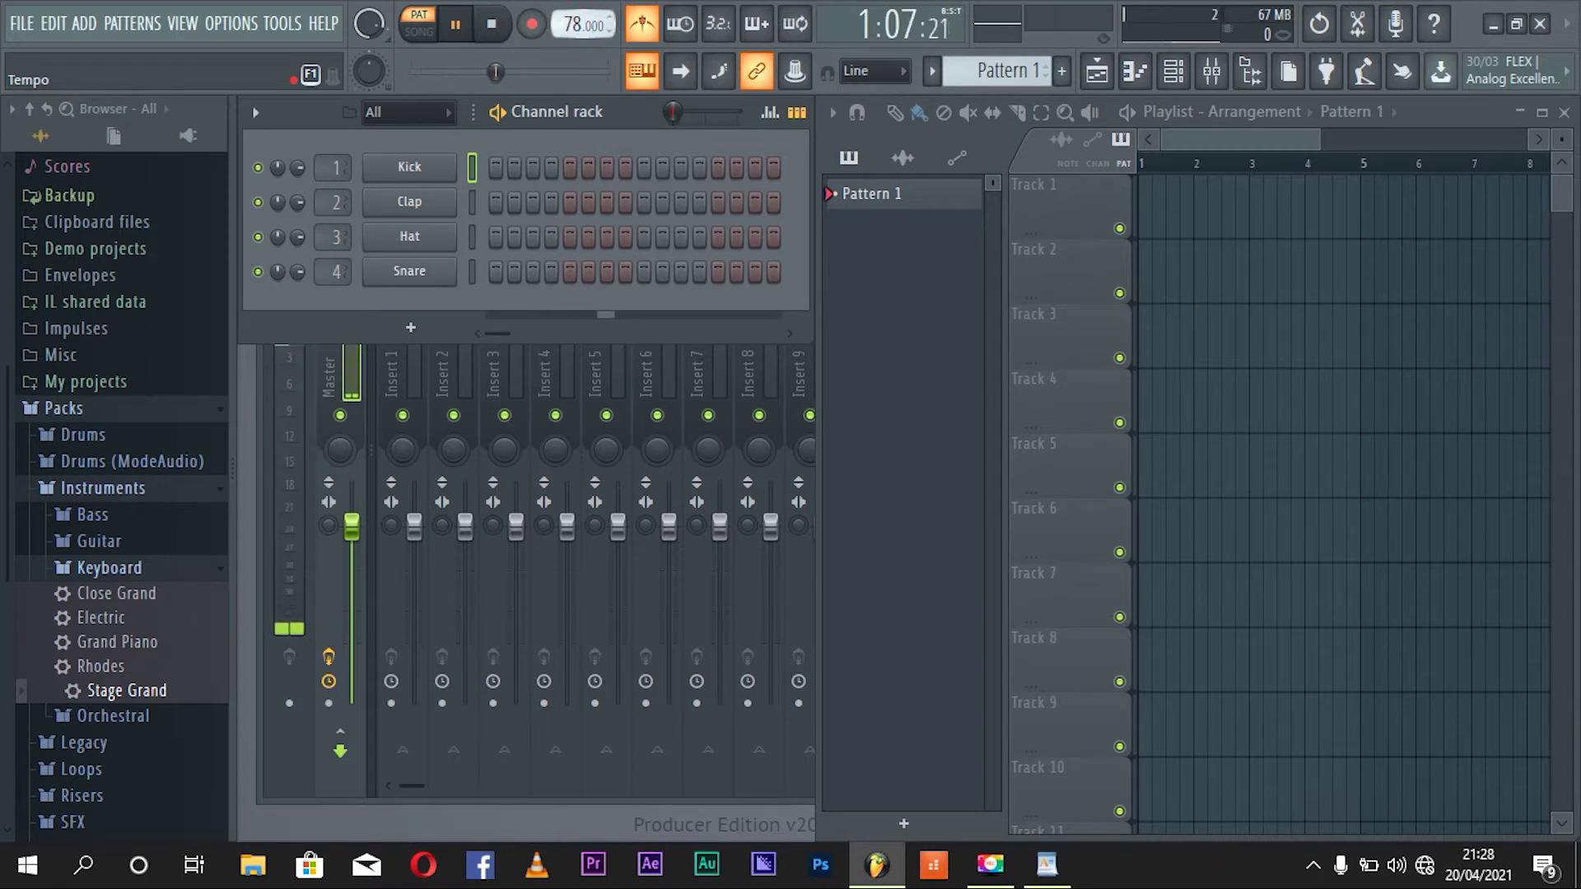
left_click_drag(574, 25, 574, 28)
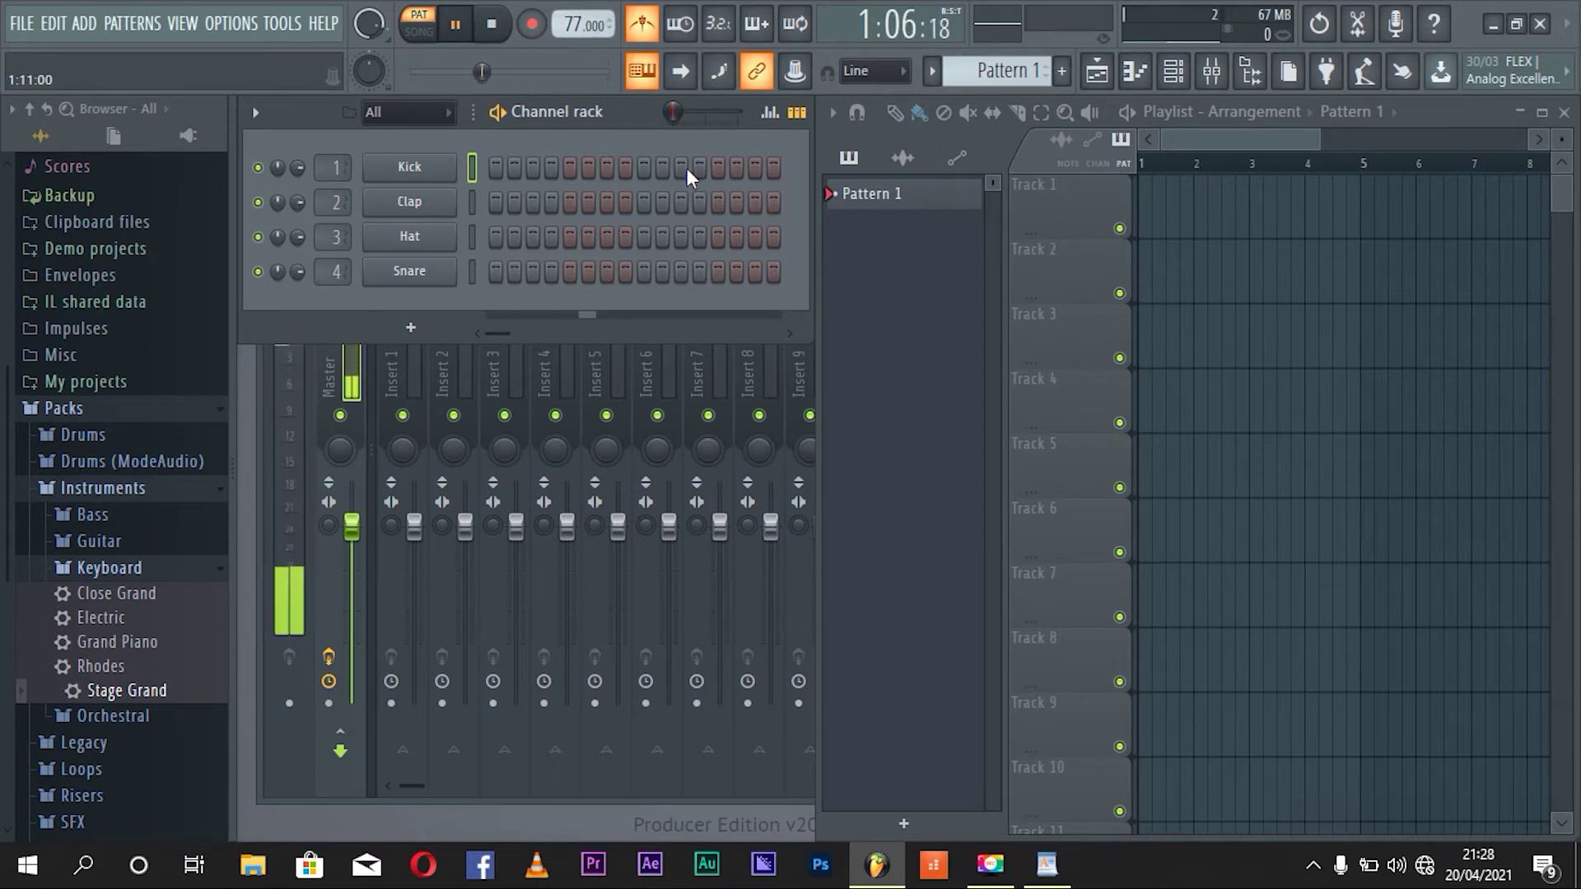
key("space")
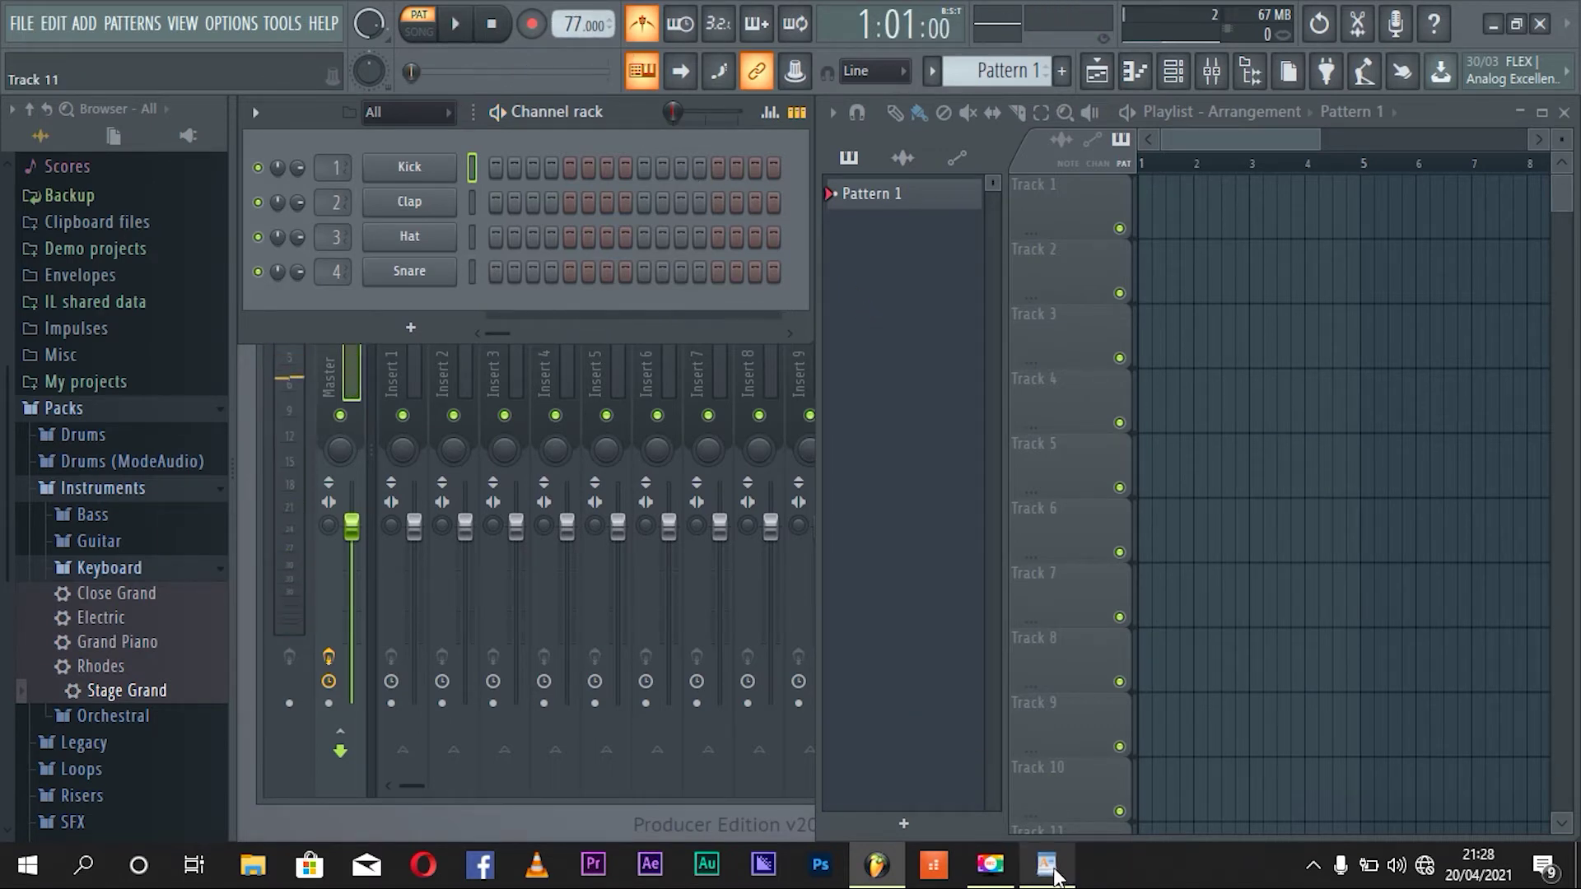
Step: Add the line "UMAZE GUSHAKA TEMPO MENYA URUFUNGUZO RWAYO" to the WordPad note
left_click(1047, 864)
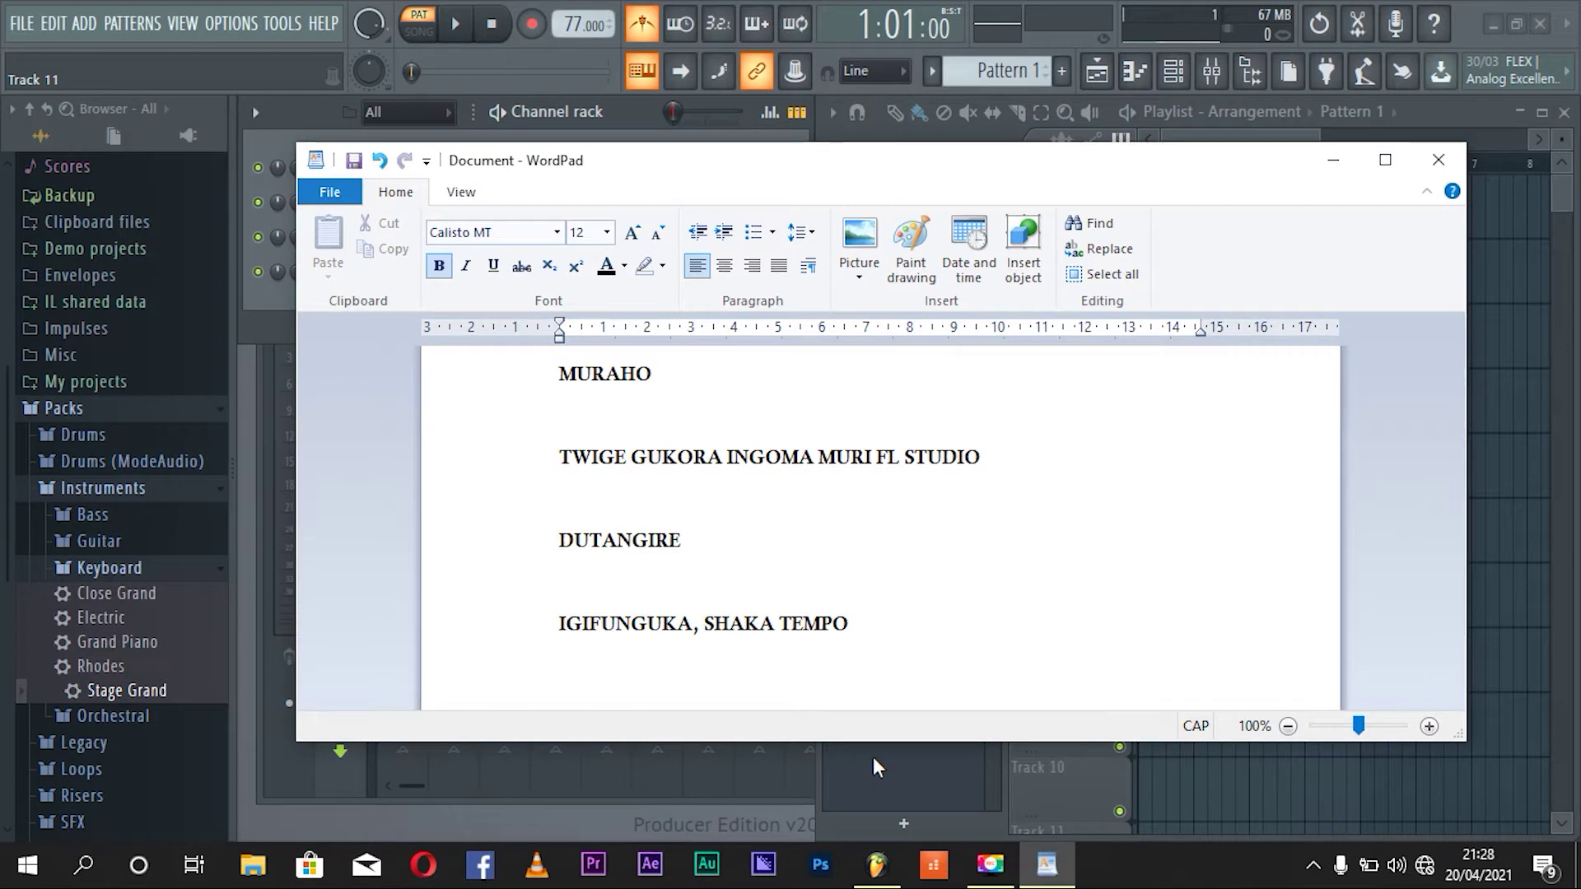
type("GUSH")
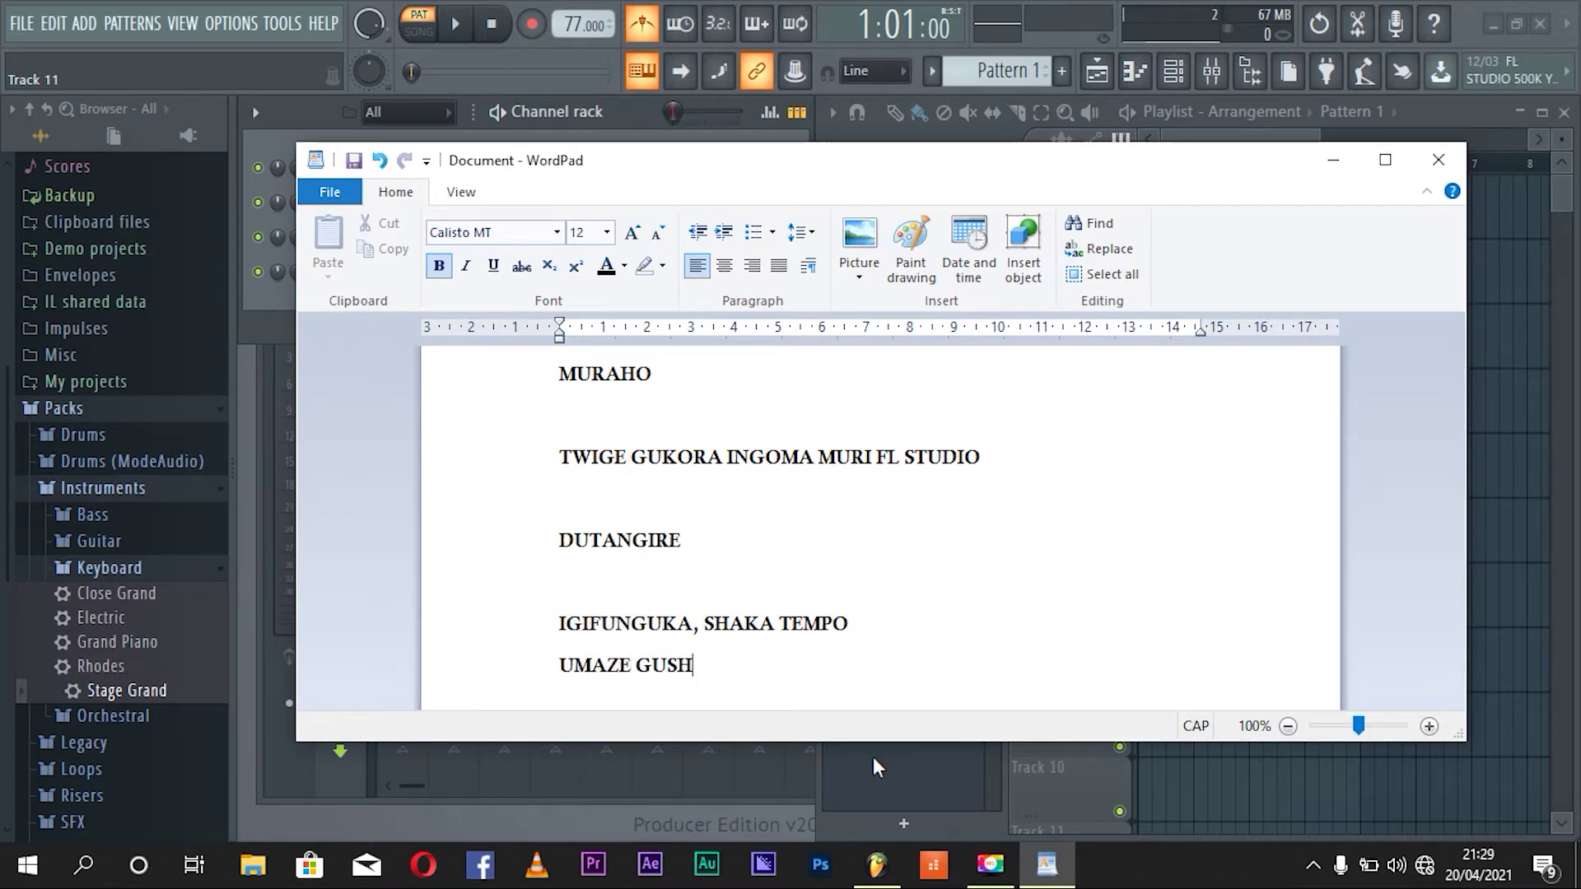
type("AKA TEEMPO")
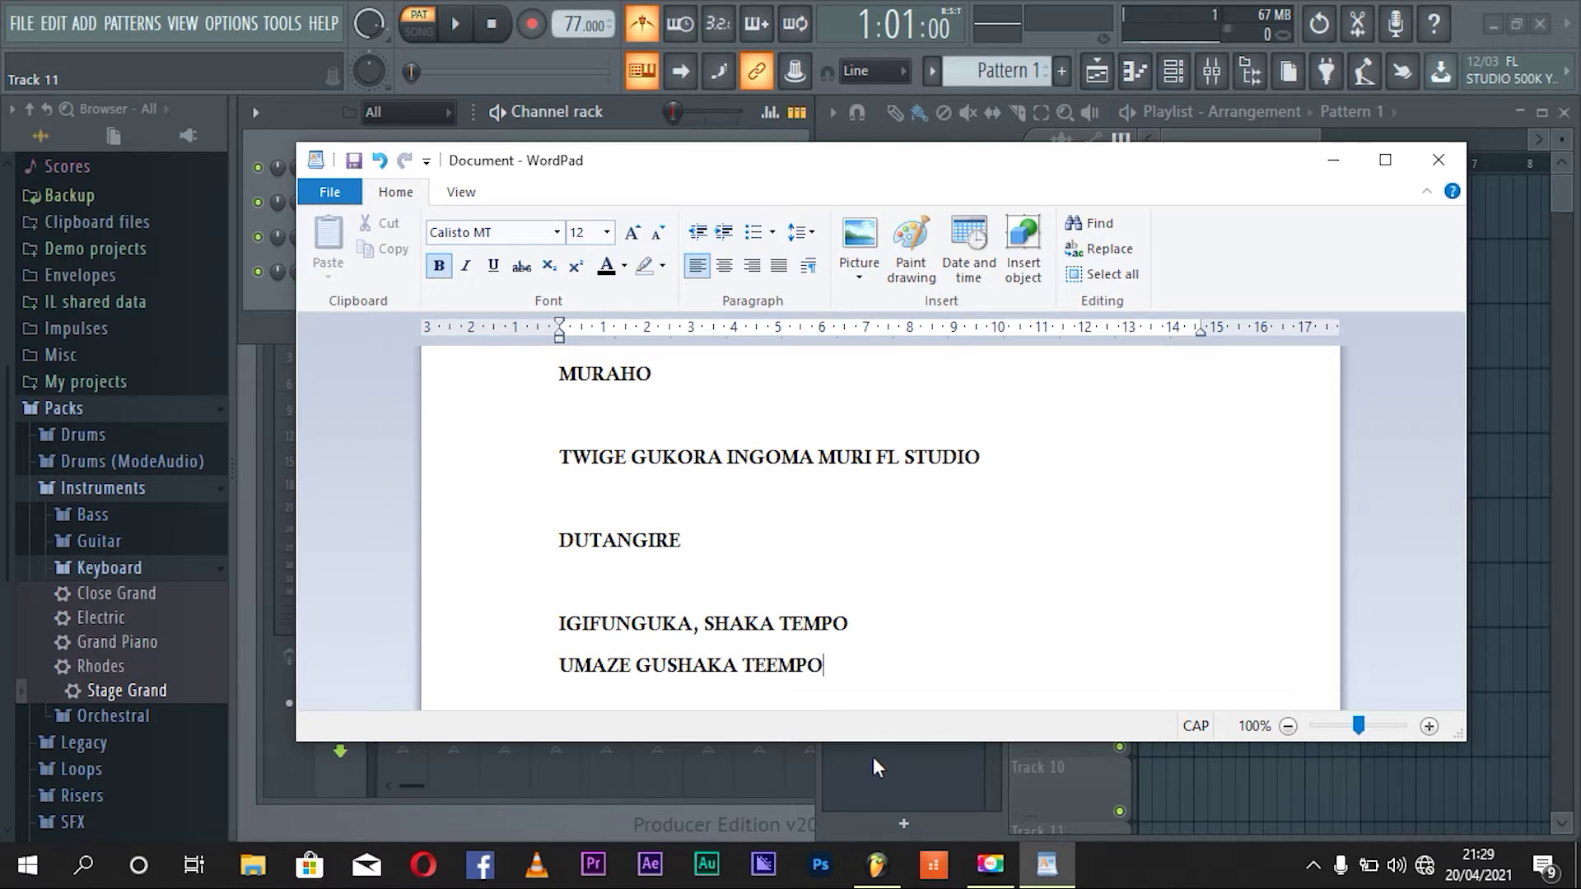
key("Left")
key("Left")
key("Left")
key("BackSpace")
key("End")
type("MENYA URUFUNGUZO")
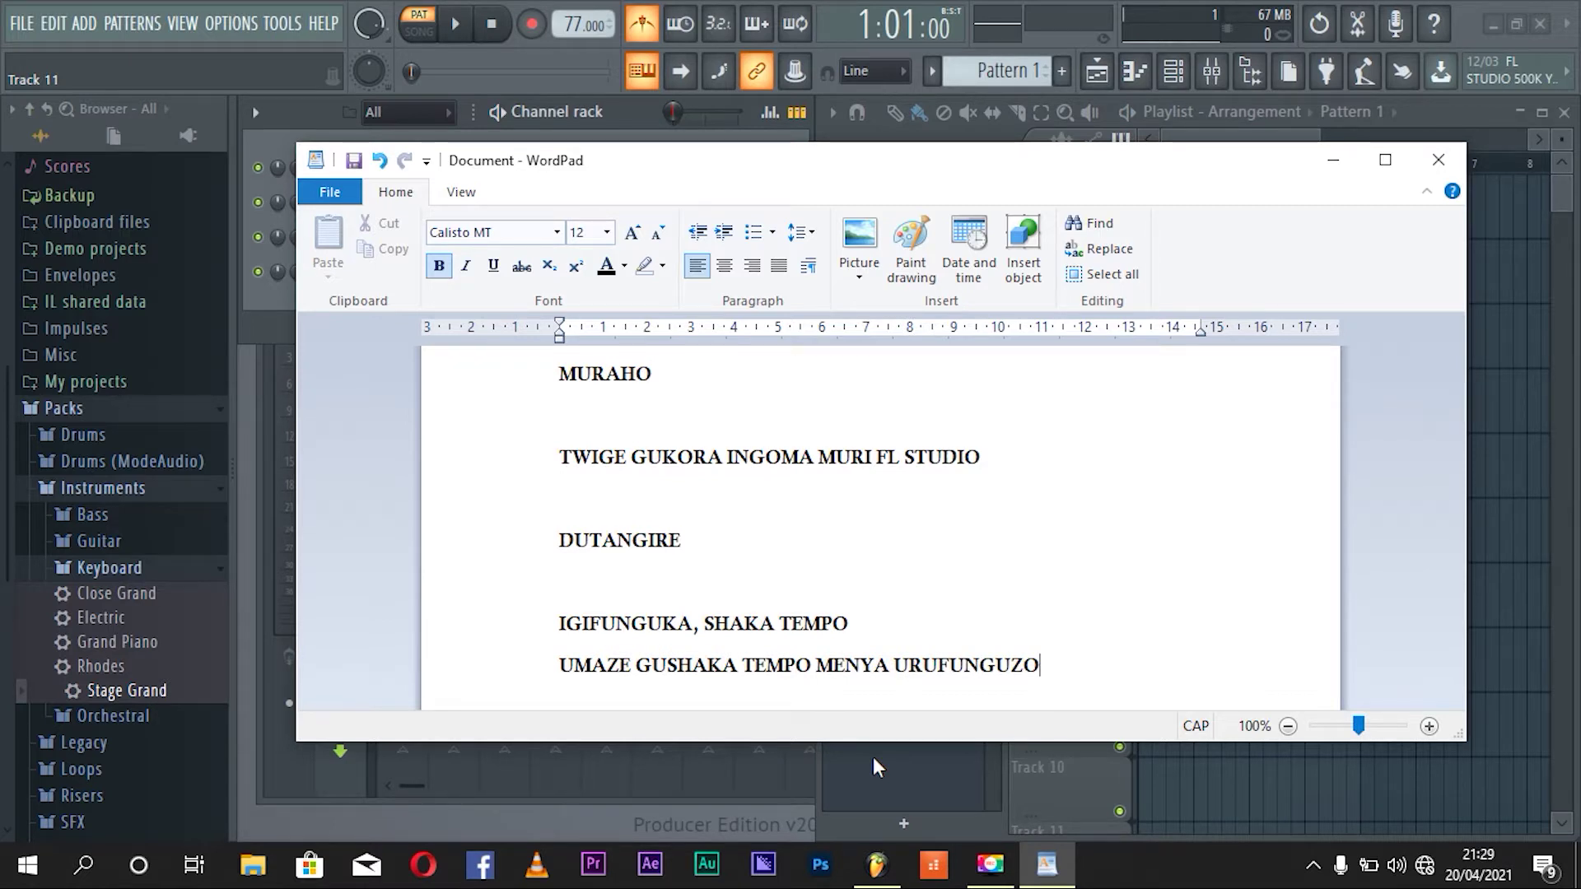
type(" RWAYO")
key("Return")
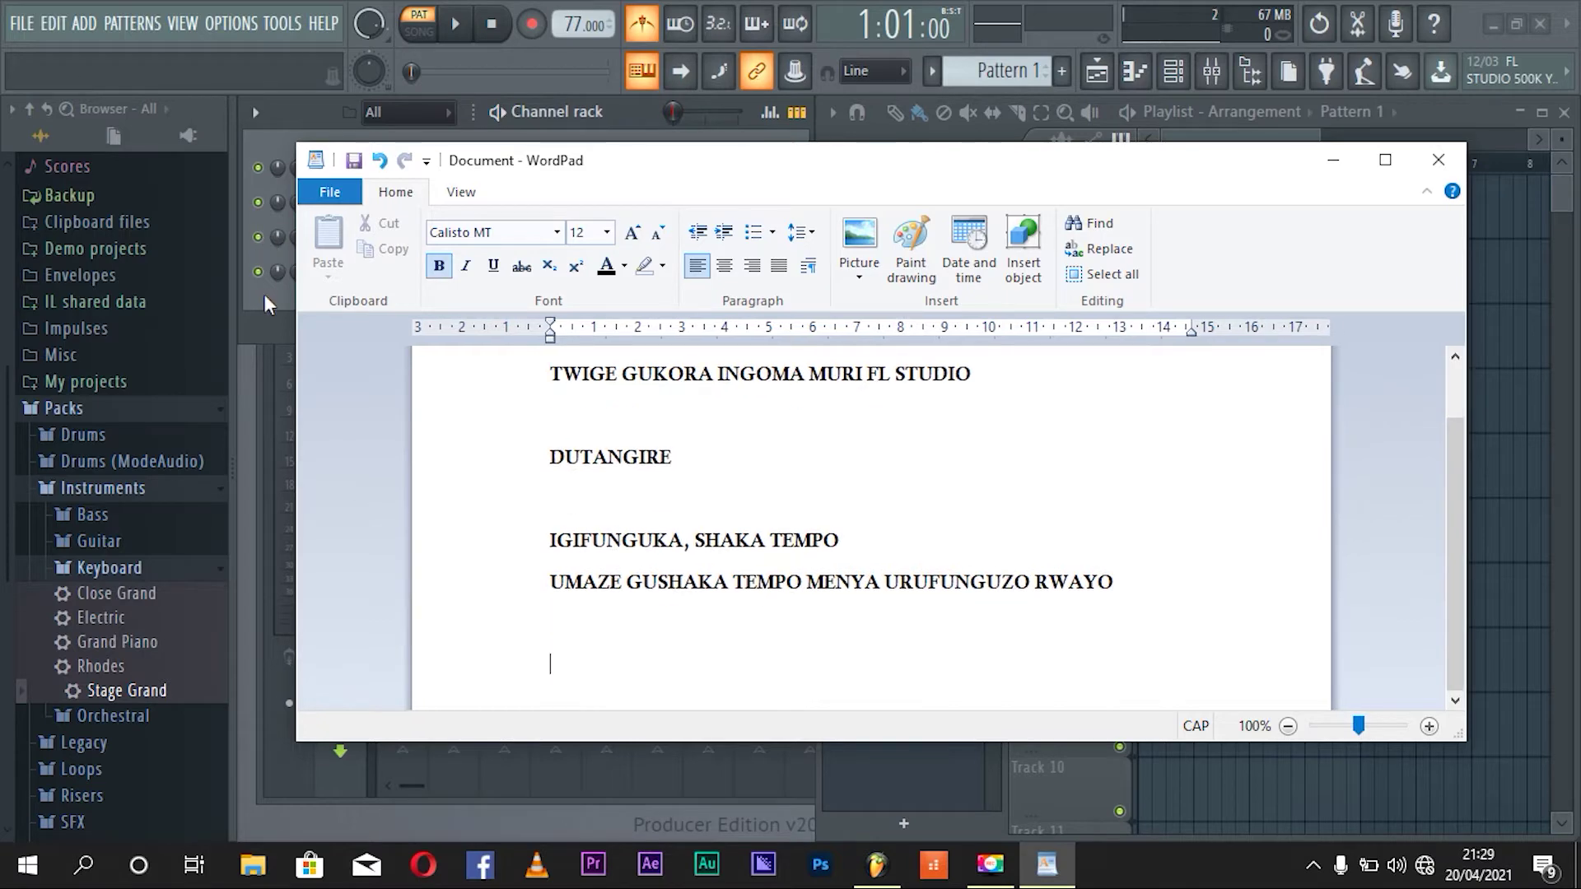
Step: Add the Stage Grand keyboard preset as a new FL Studio channel and write "DUHERE KURI MELODIE" in the WordPad note
left_click(260, 292)
left_click_drag(107, 692, 411, 338)
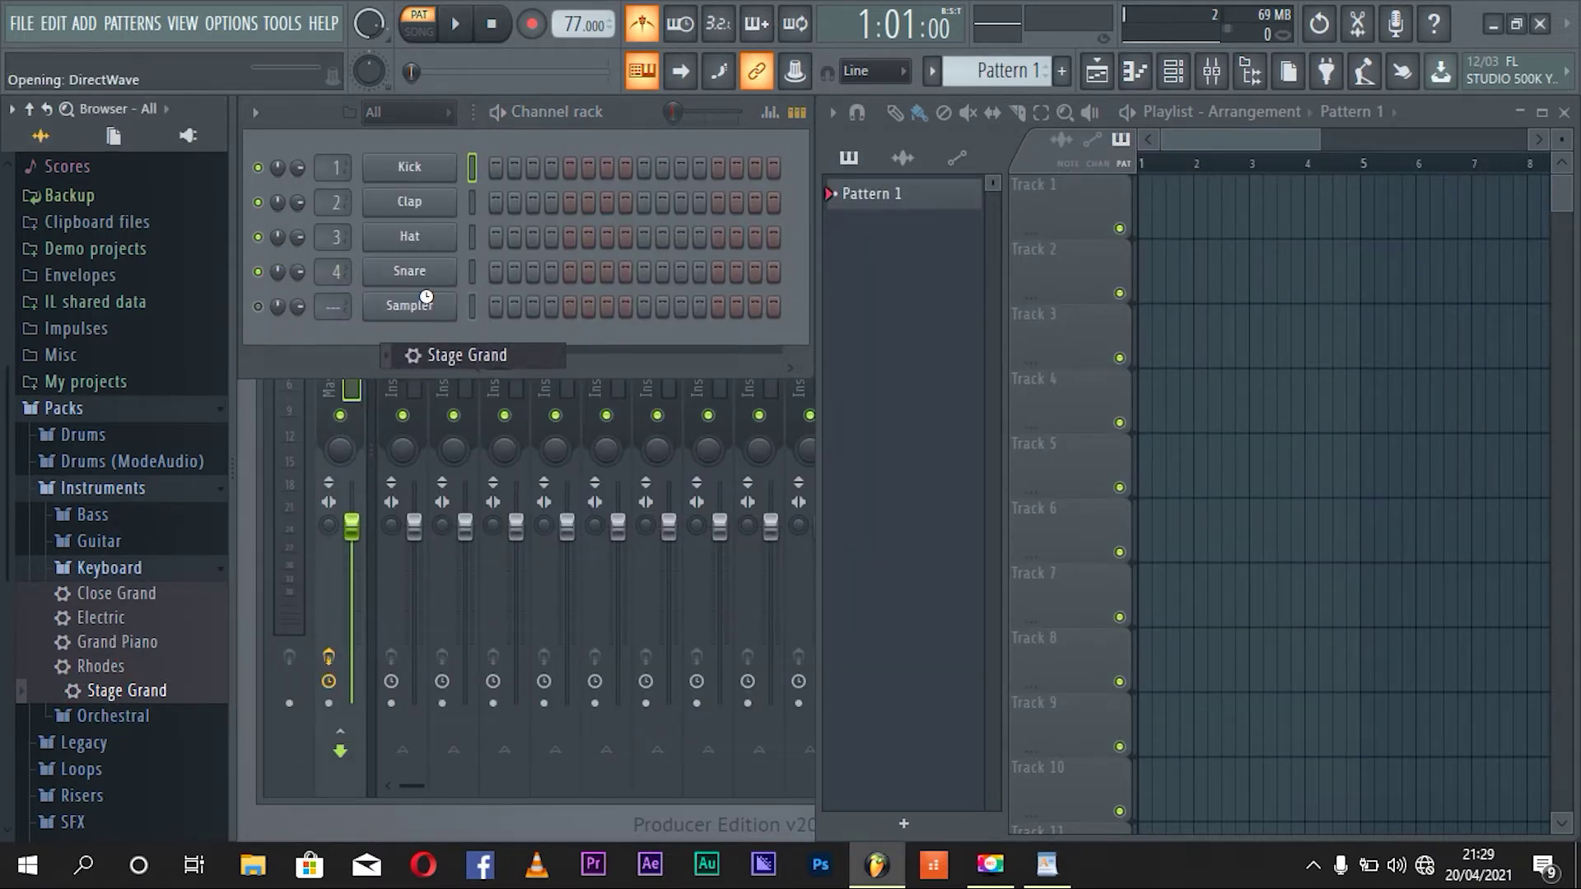
left_click(1054, 865)
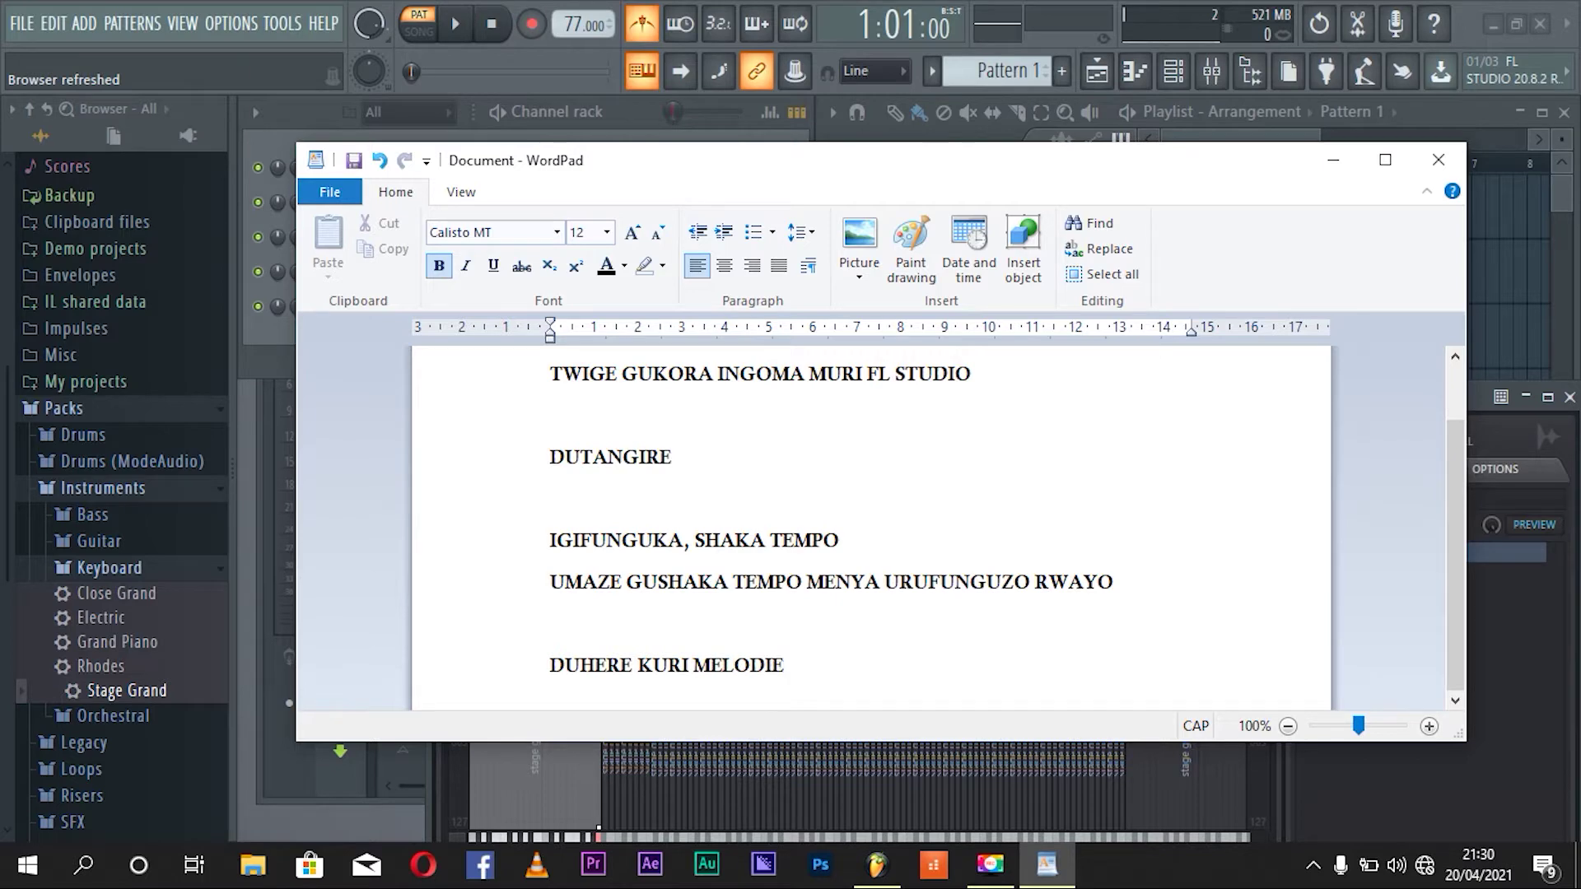
left_click(462, 766)
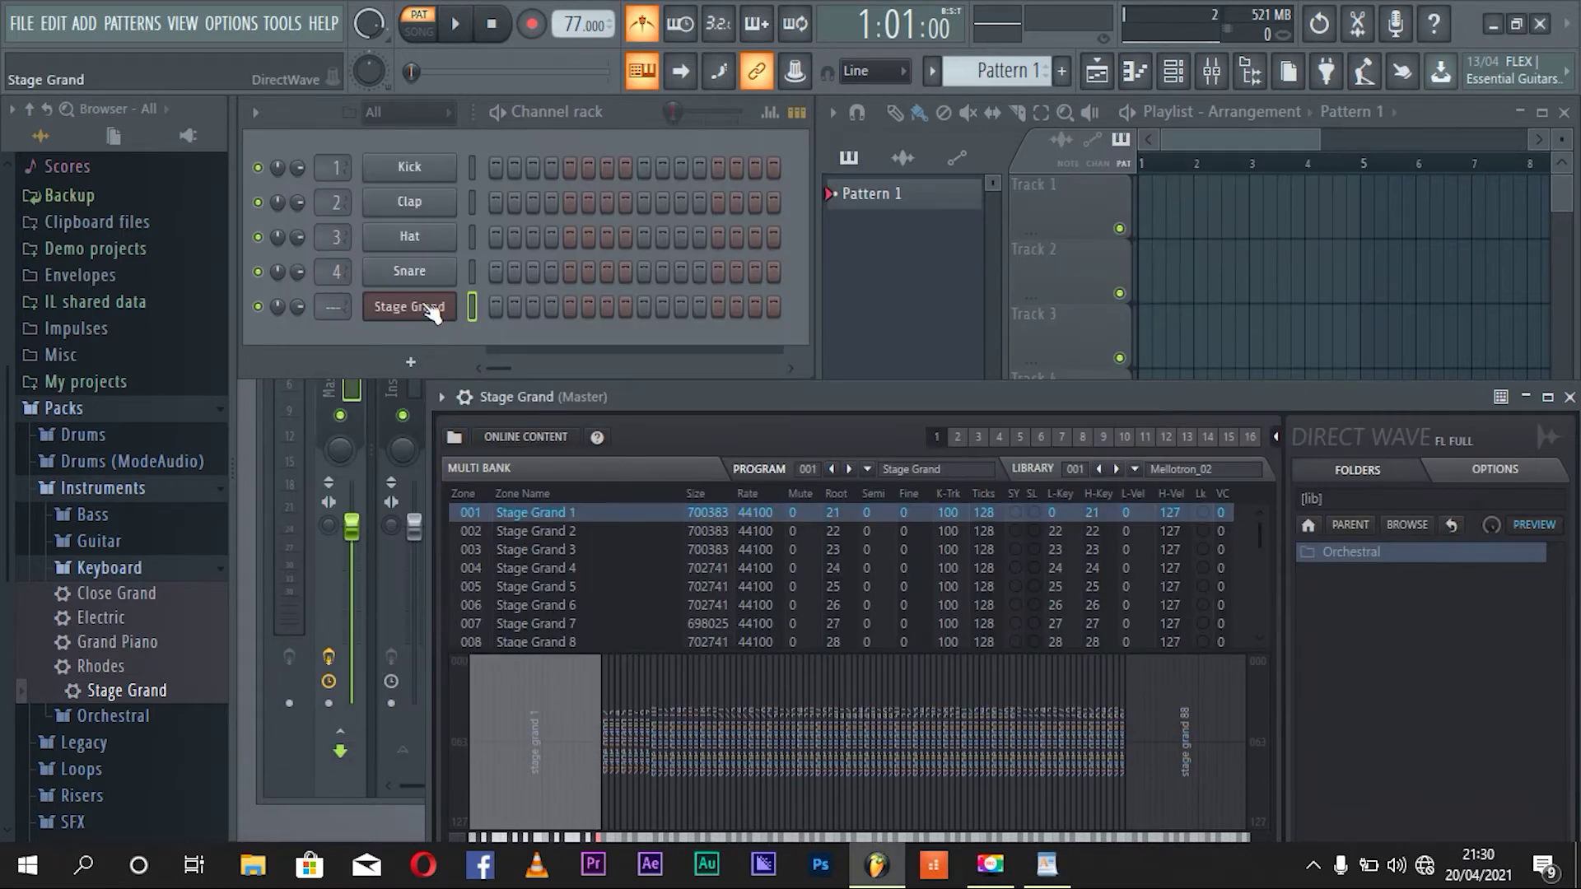
Step: Open the Stage Grand channel's piano roll during playback and audition keys between C5 and G5
key("space")
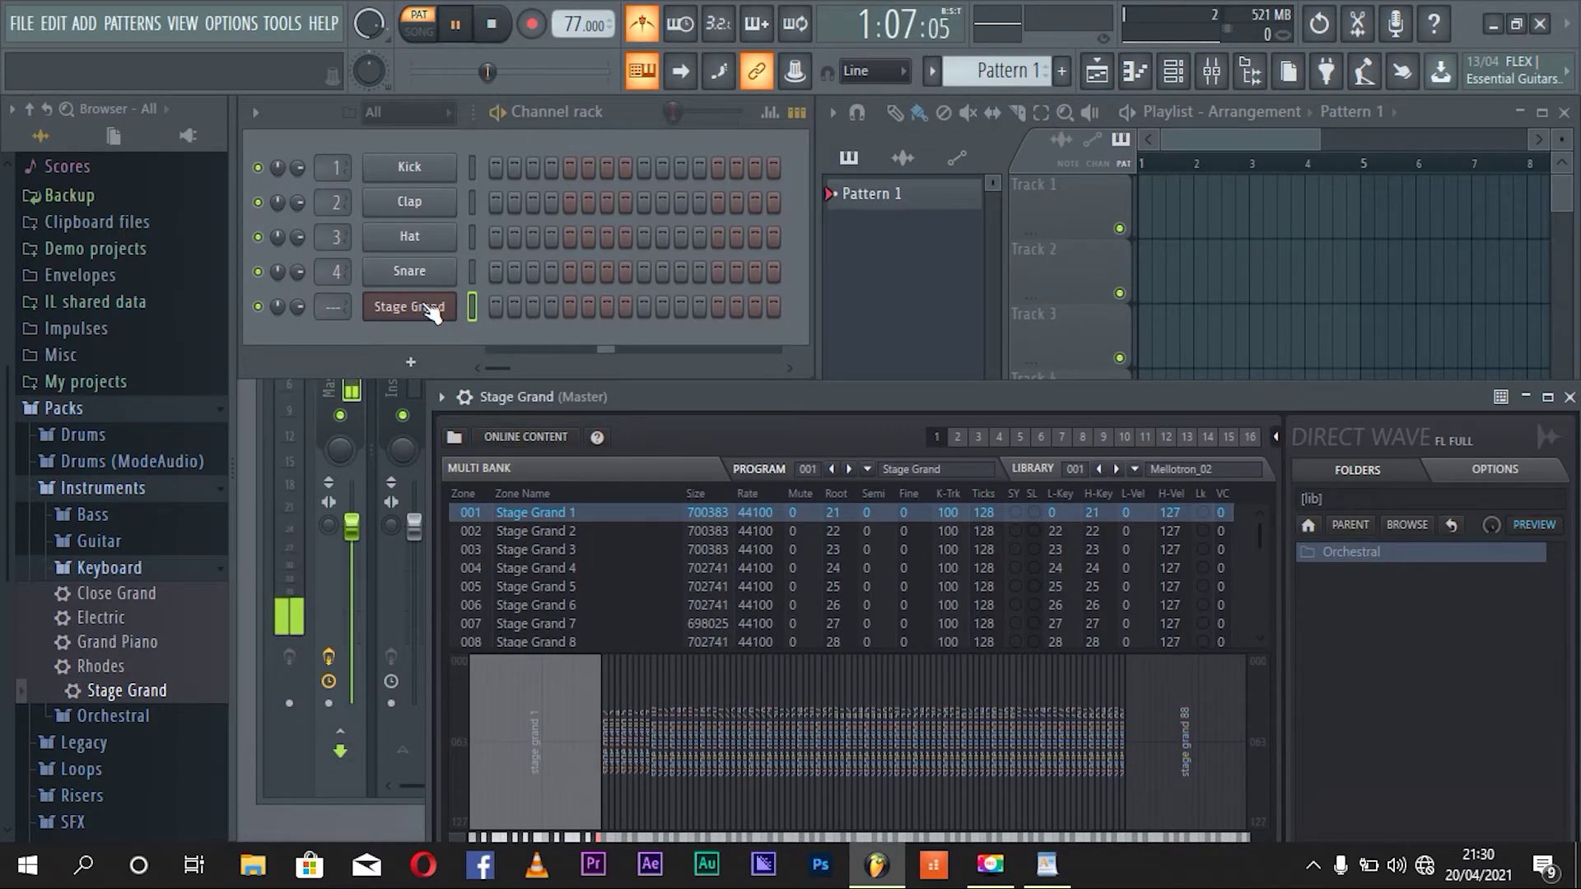
right_click(422, 301)
left_click(520, 299)
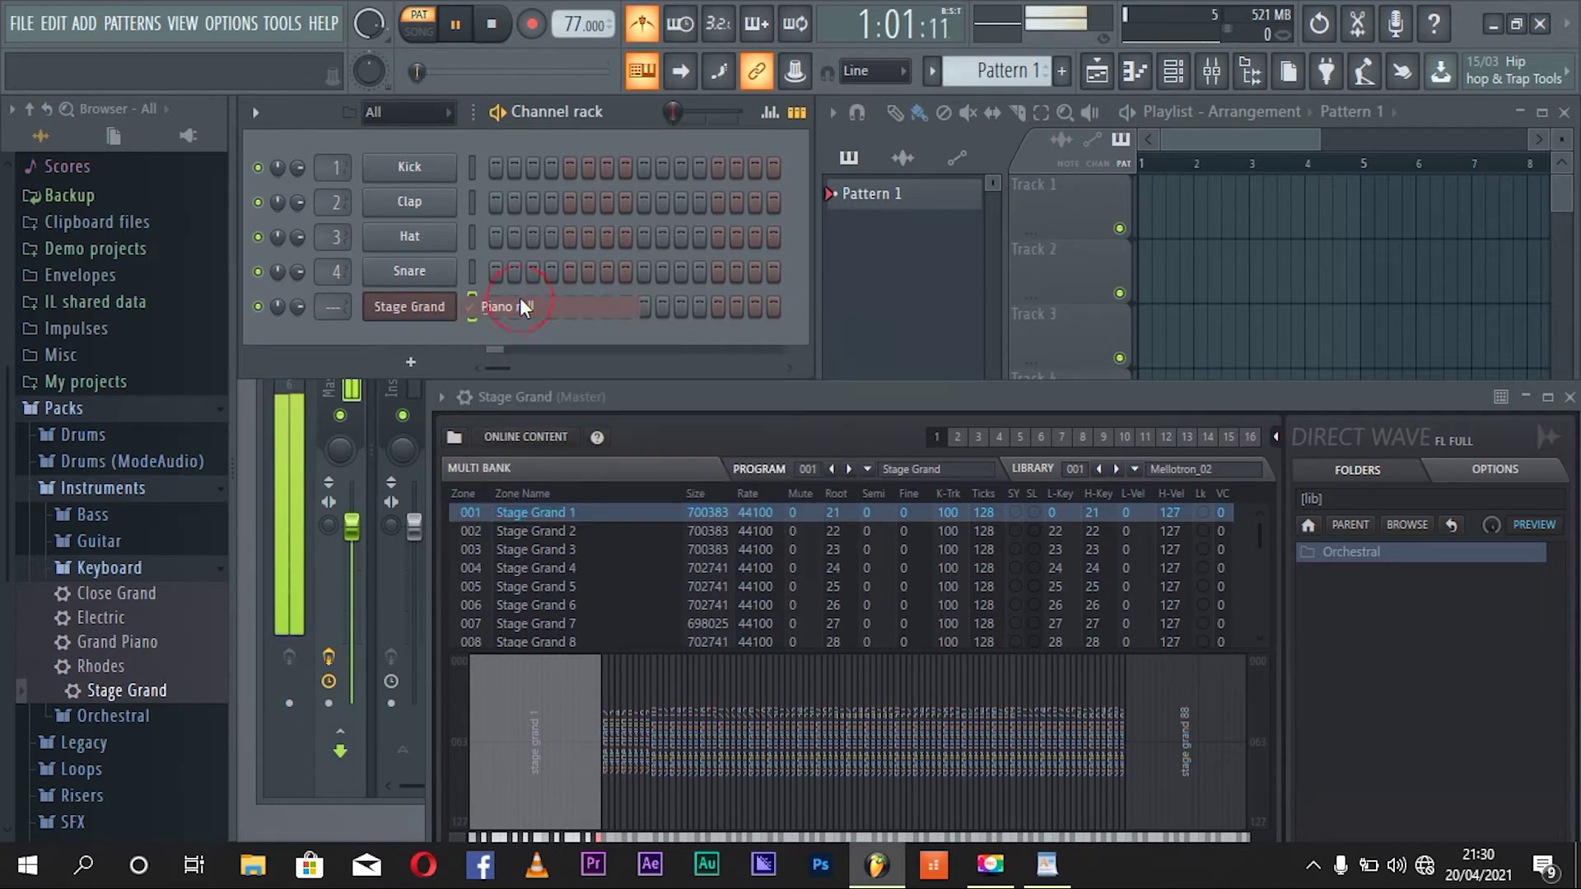
left_click_drag(1521, 350, 1520, 442)
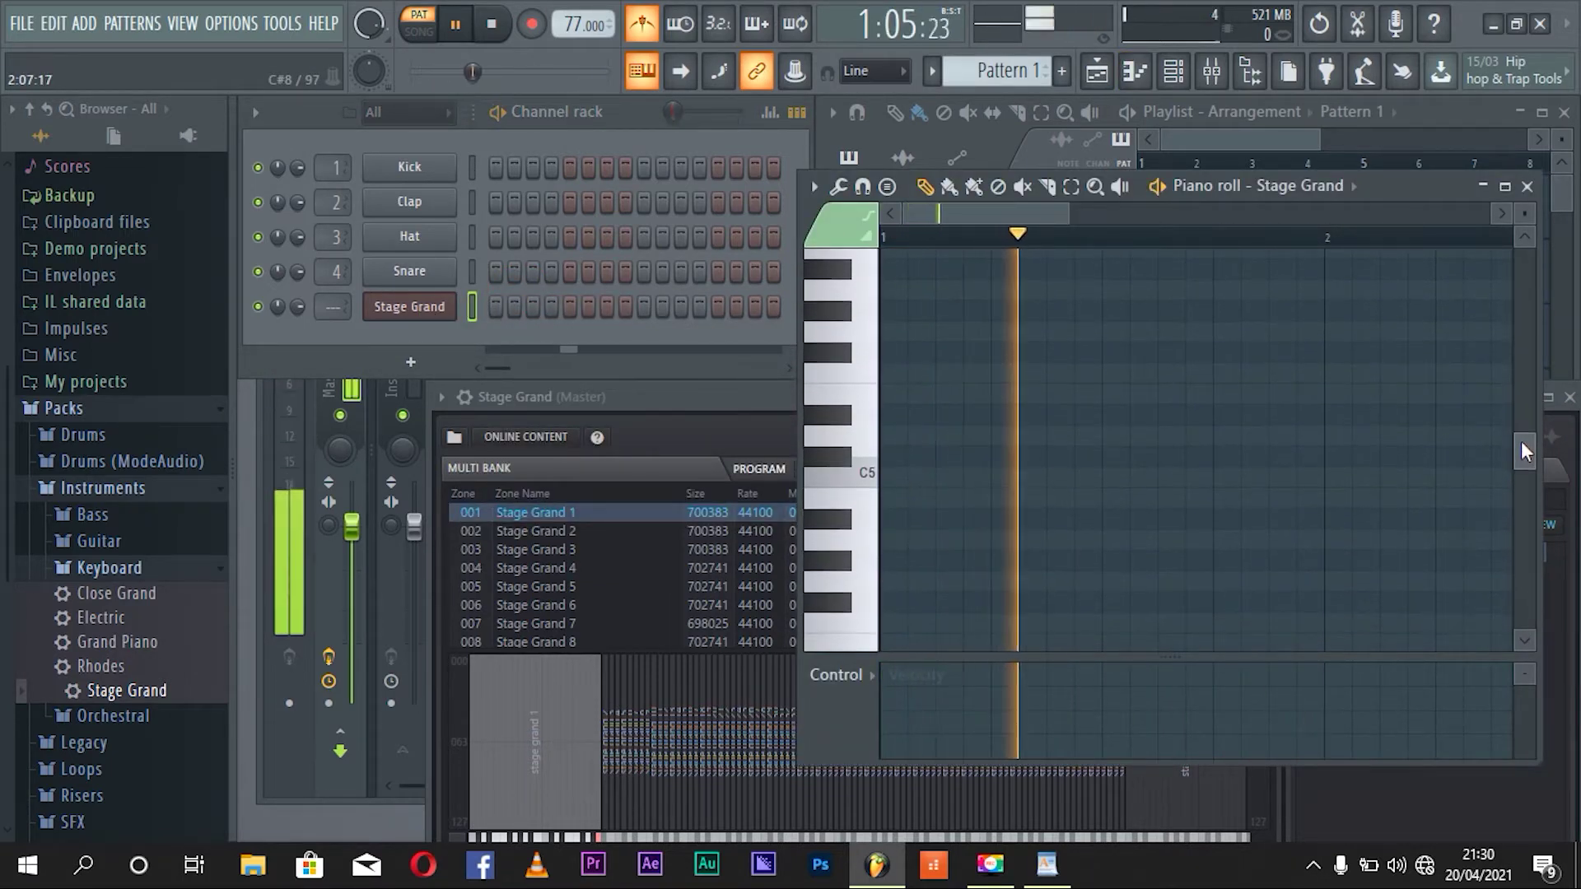
left_click(860, 449)
left_click(871, 474)
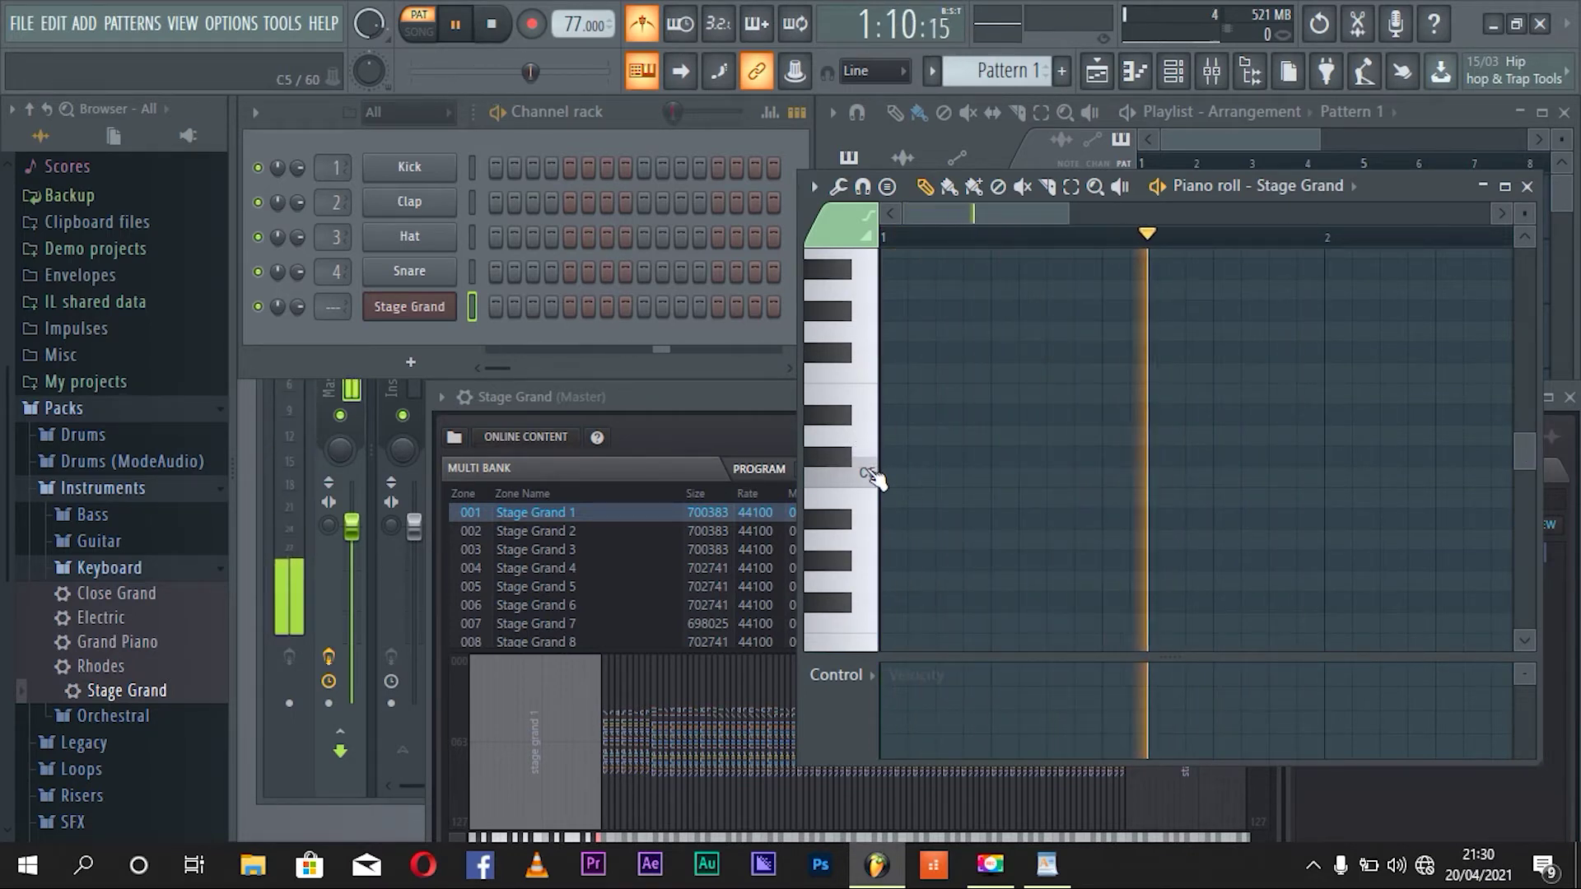
left_click(863, 443)
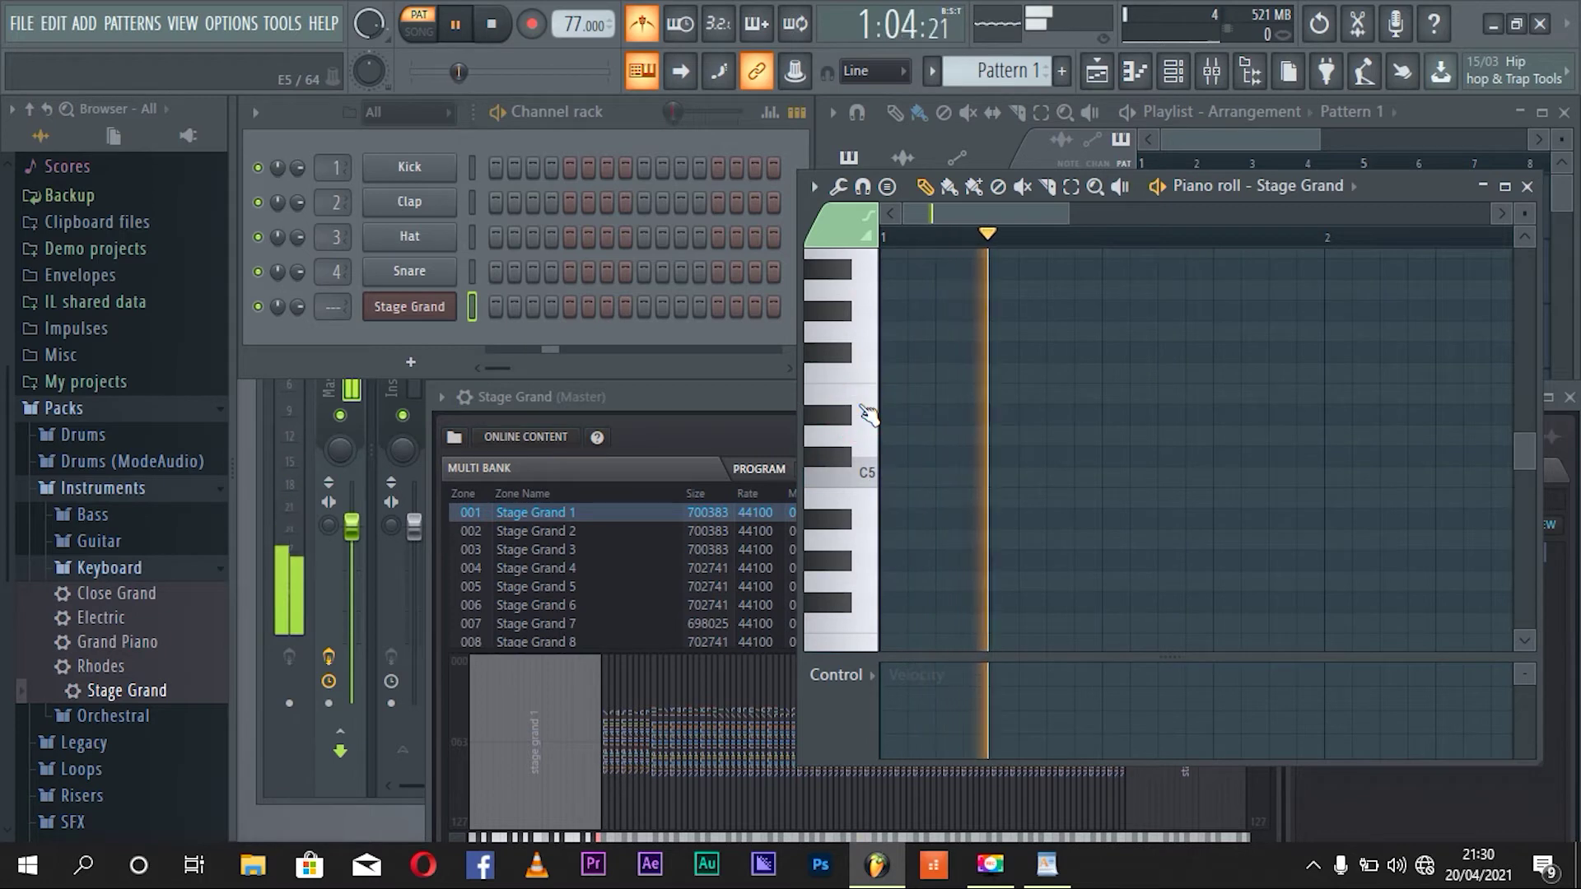
left_click(861, 345)
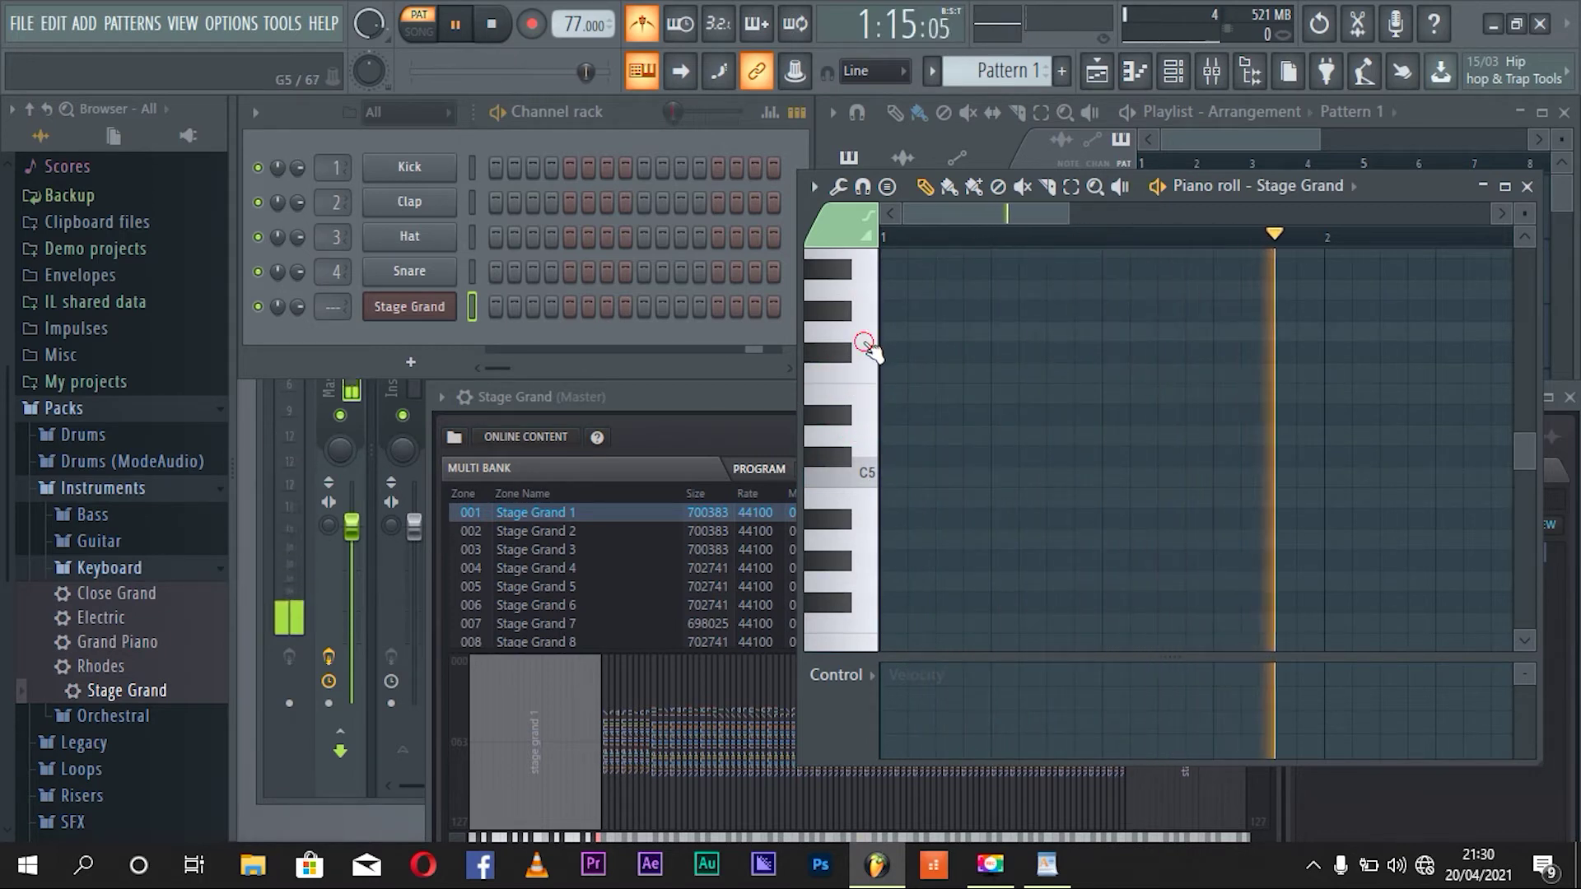
Step: Place a G5 note at the start of bar 1 followed directly by a D#5 note, each two steps long
left_click(902, 331)
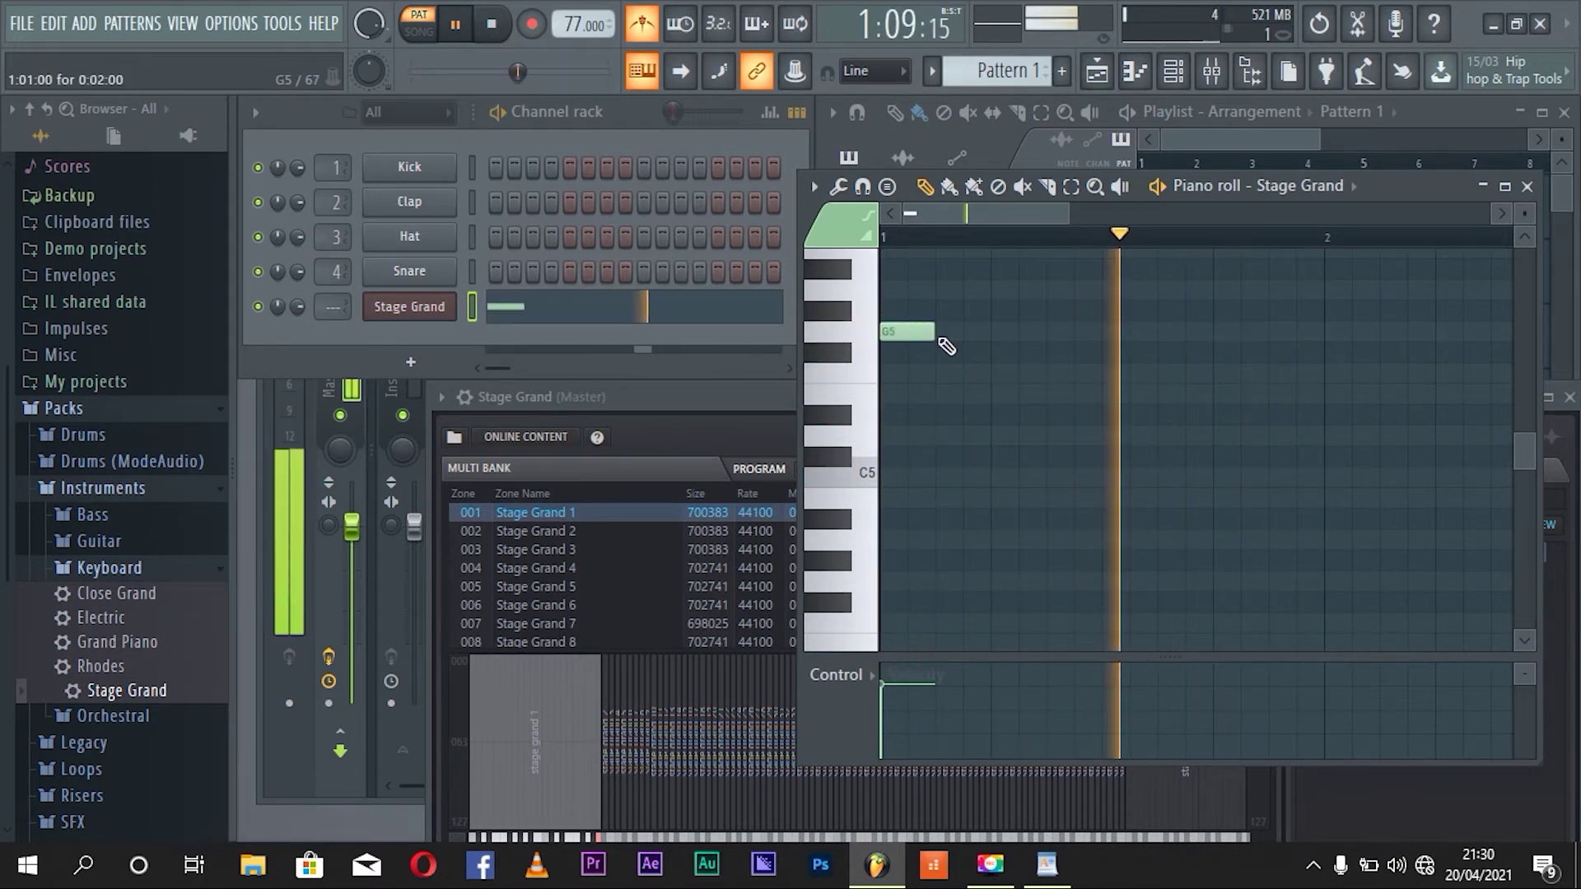
key("space")
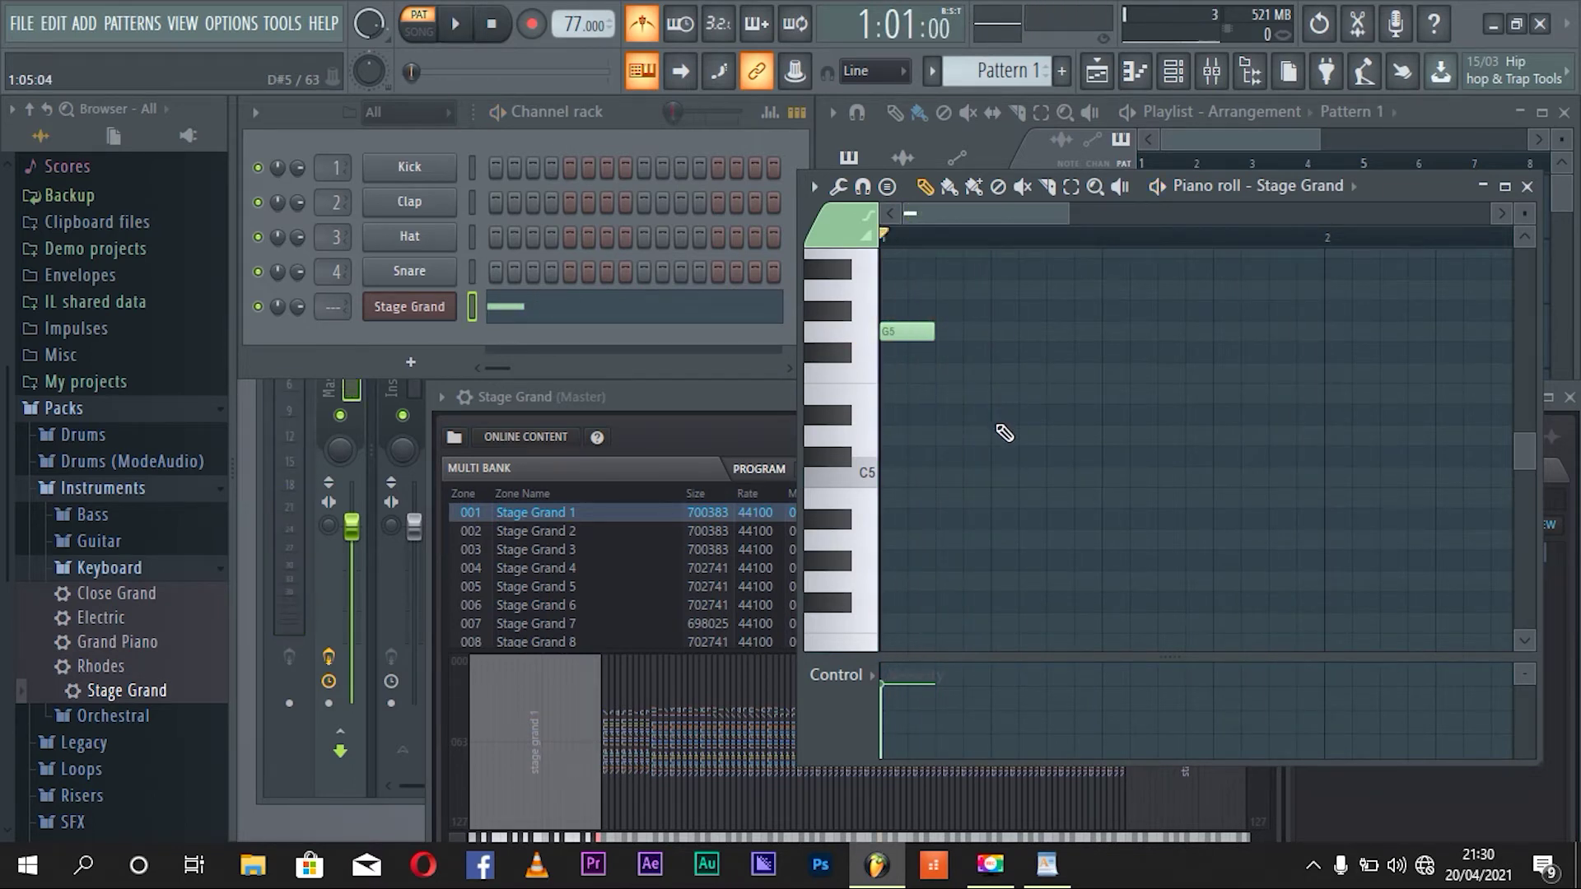
left_click(998, 411)
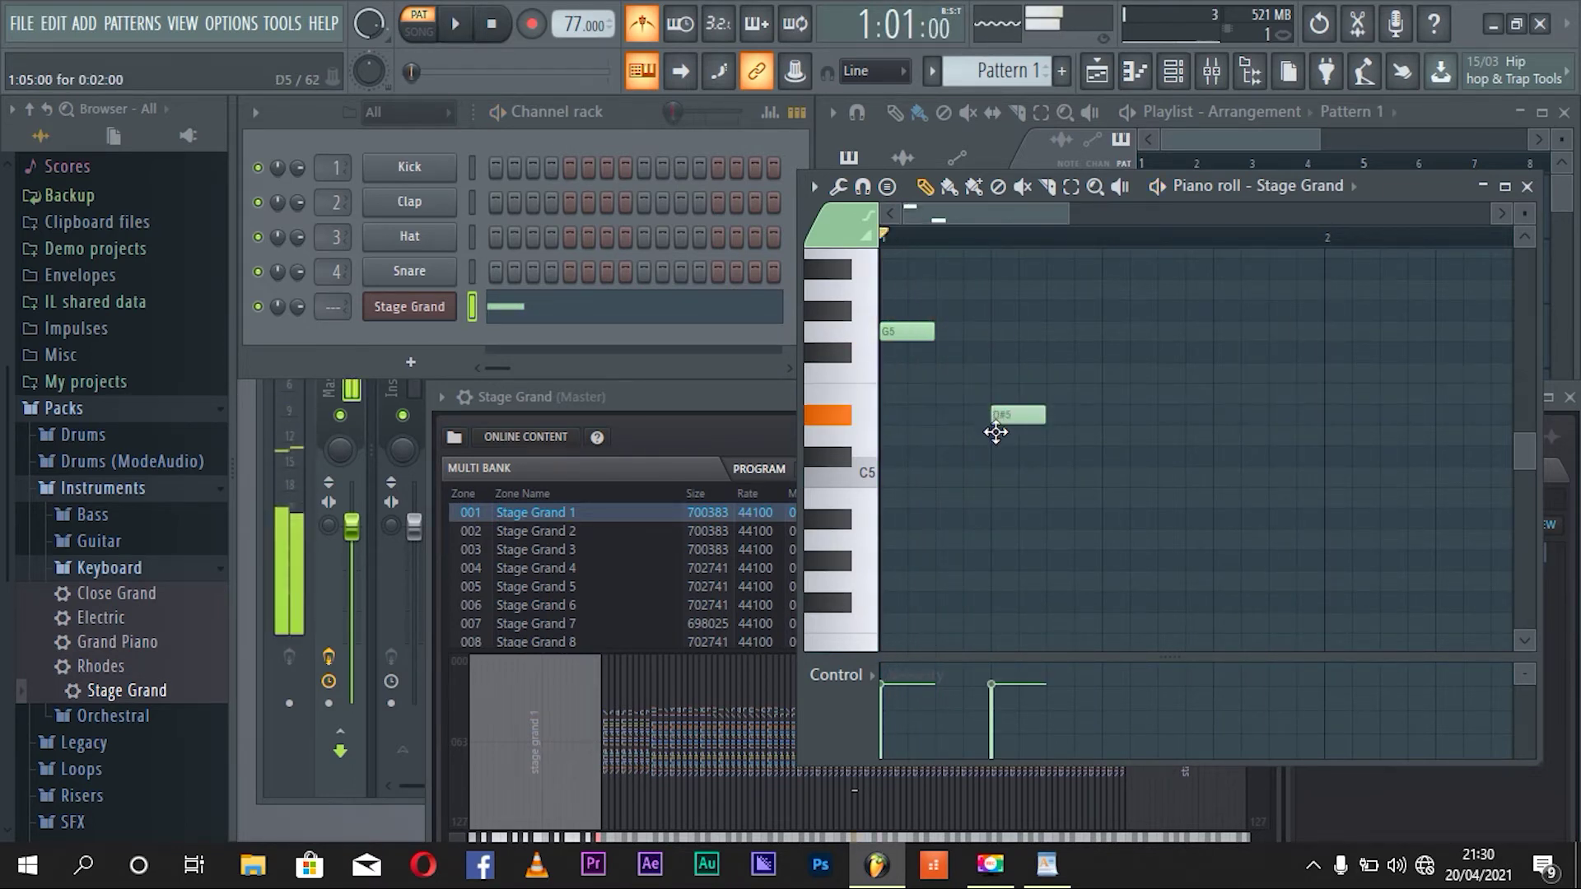
key("space")
key("space")
left_click_drag(1008, 417, 954, 419)
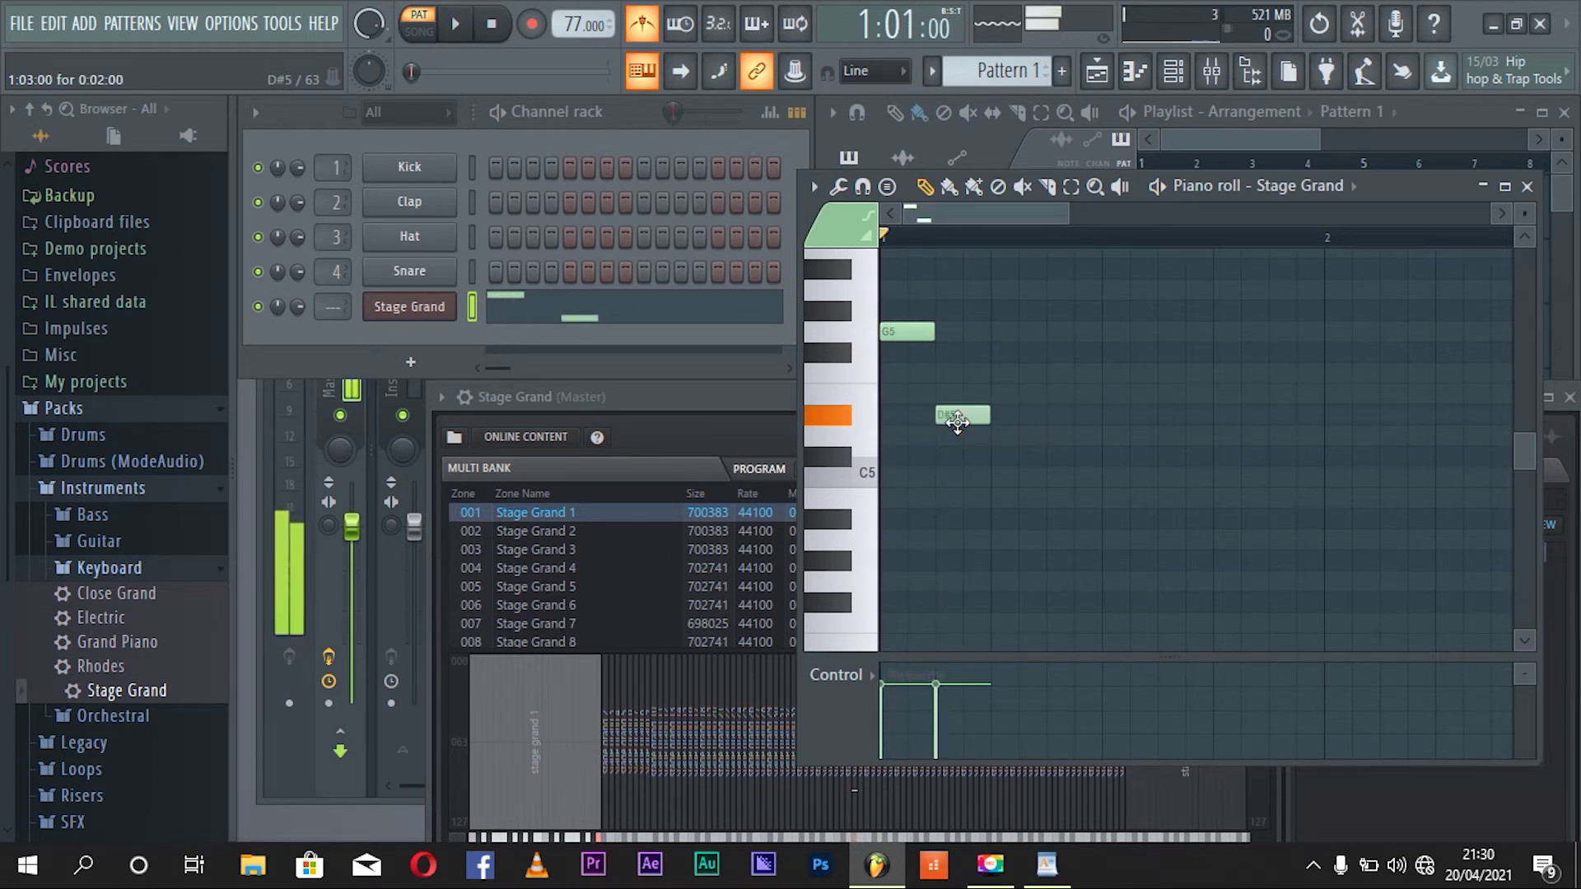
key("space")
key("space")
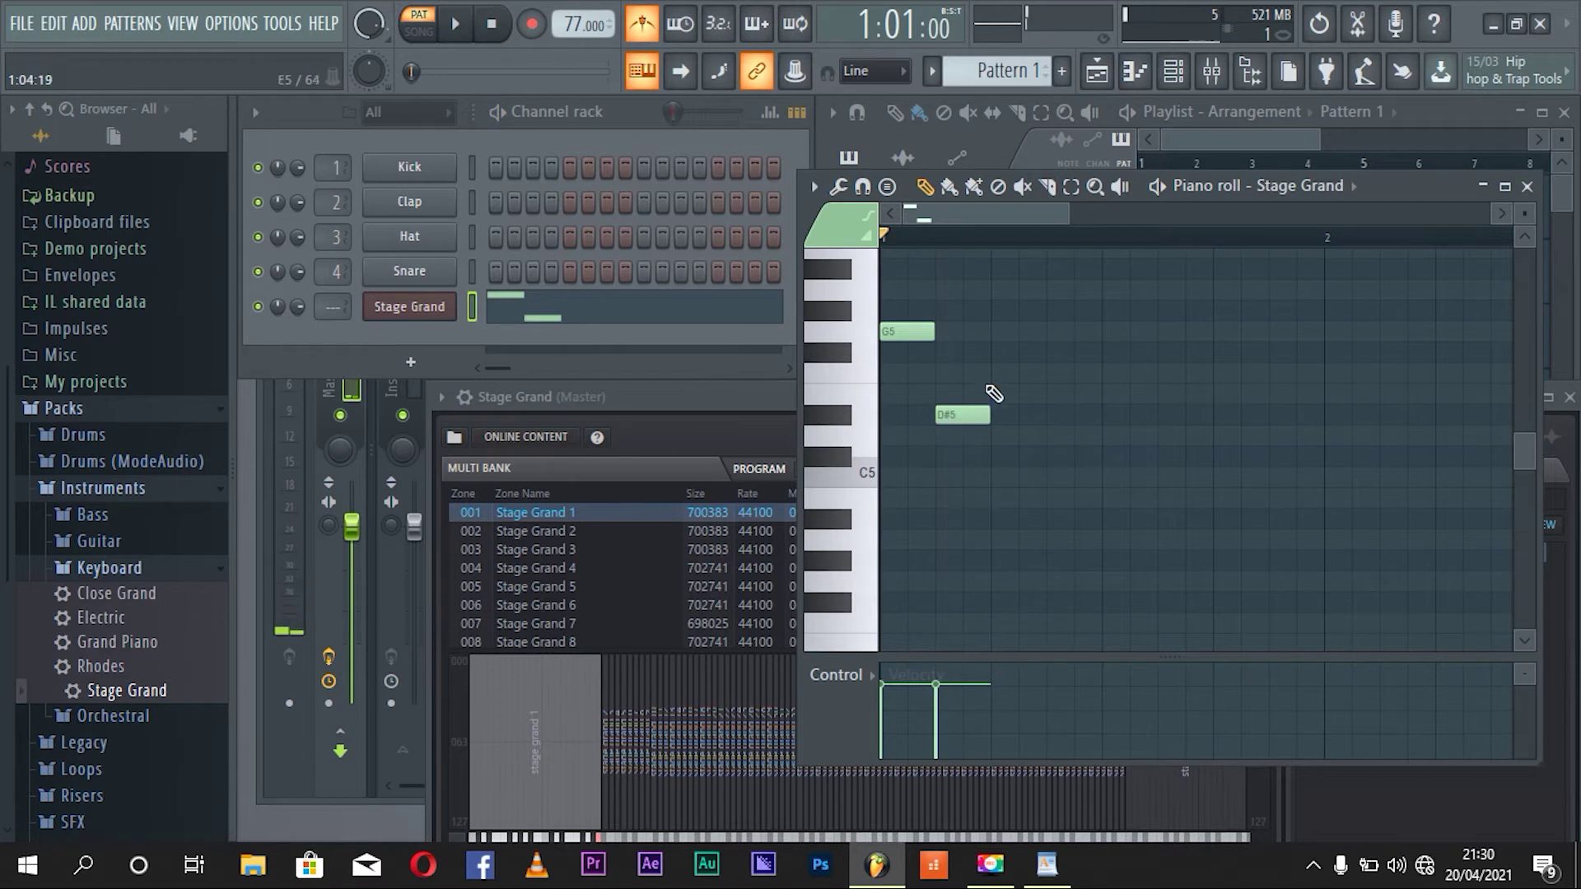
Step: Fill the rest of bar 1 with back-to-back two-step notes alternating between G5 and D#5
left_click(996, 331)
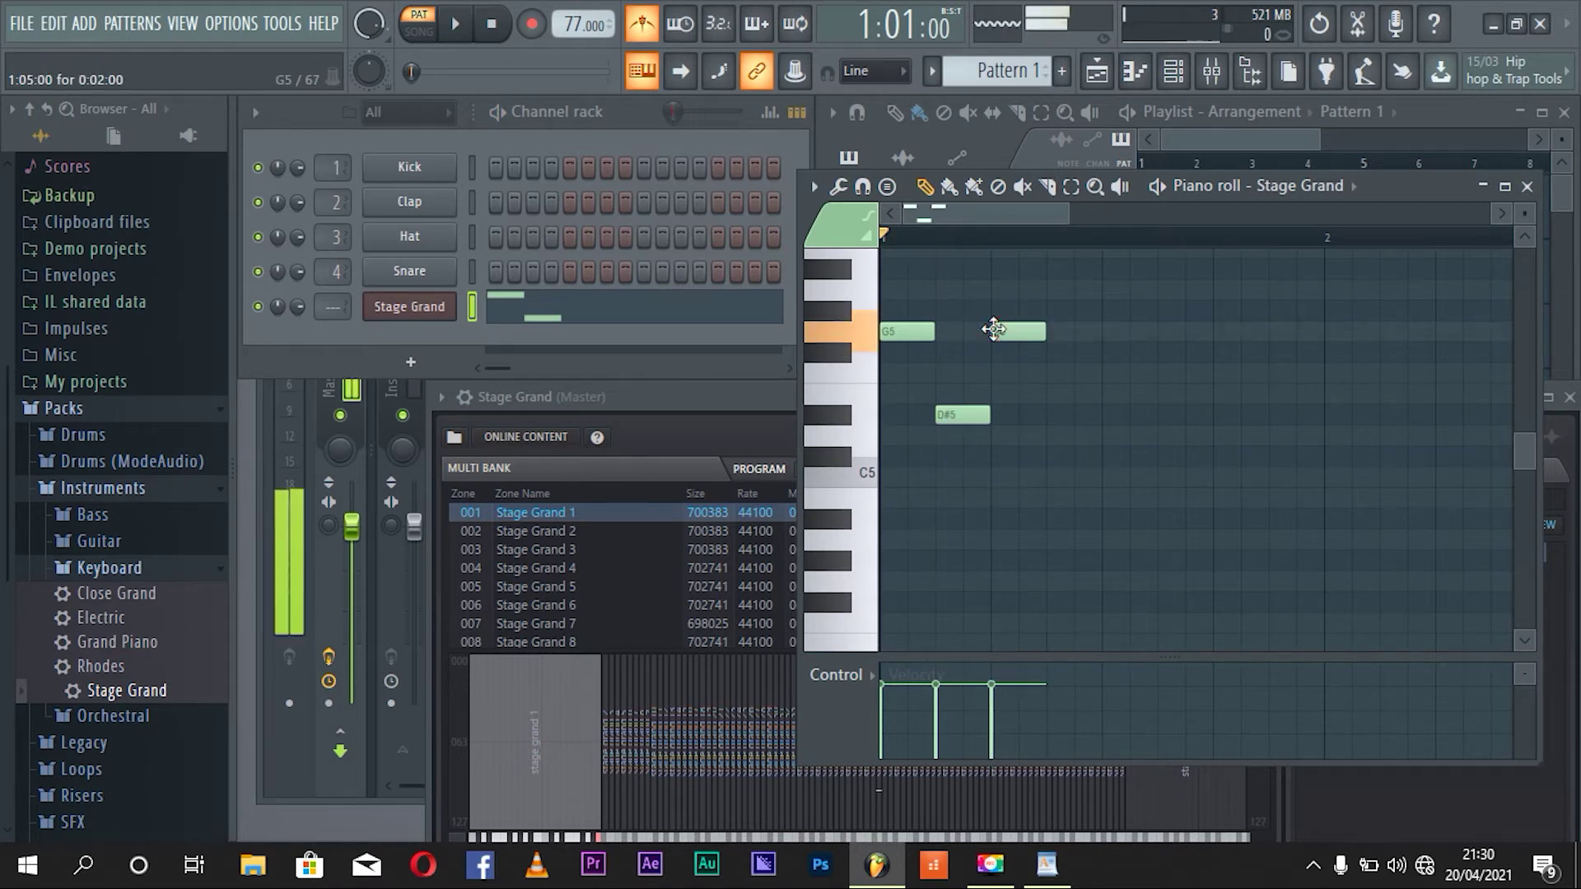
left_click(1052, 416)
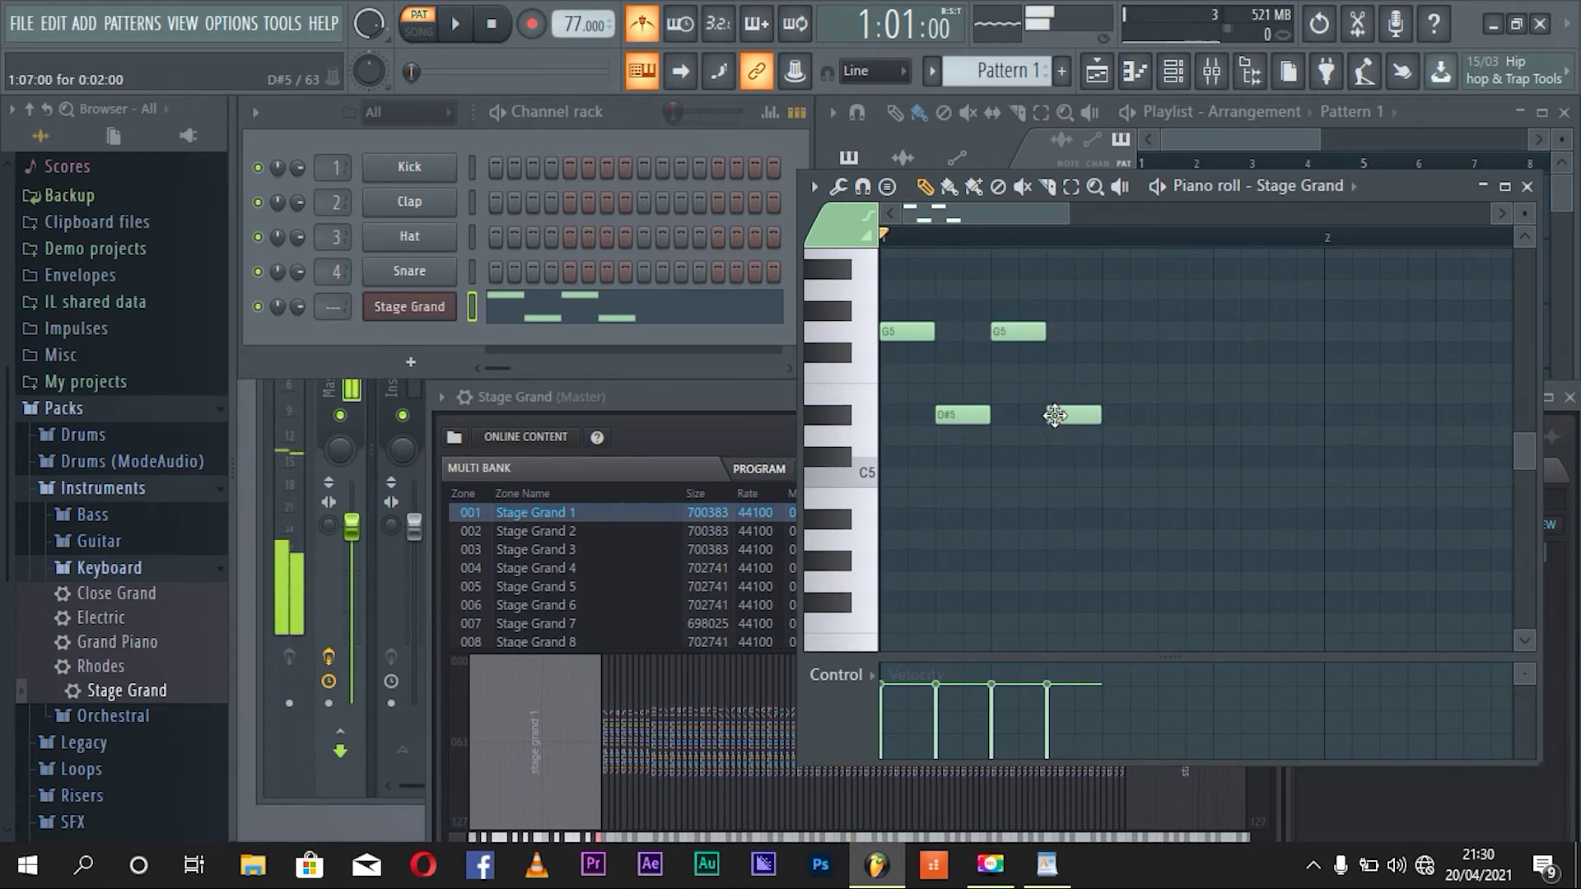
left_click(1137, 332)
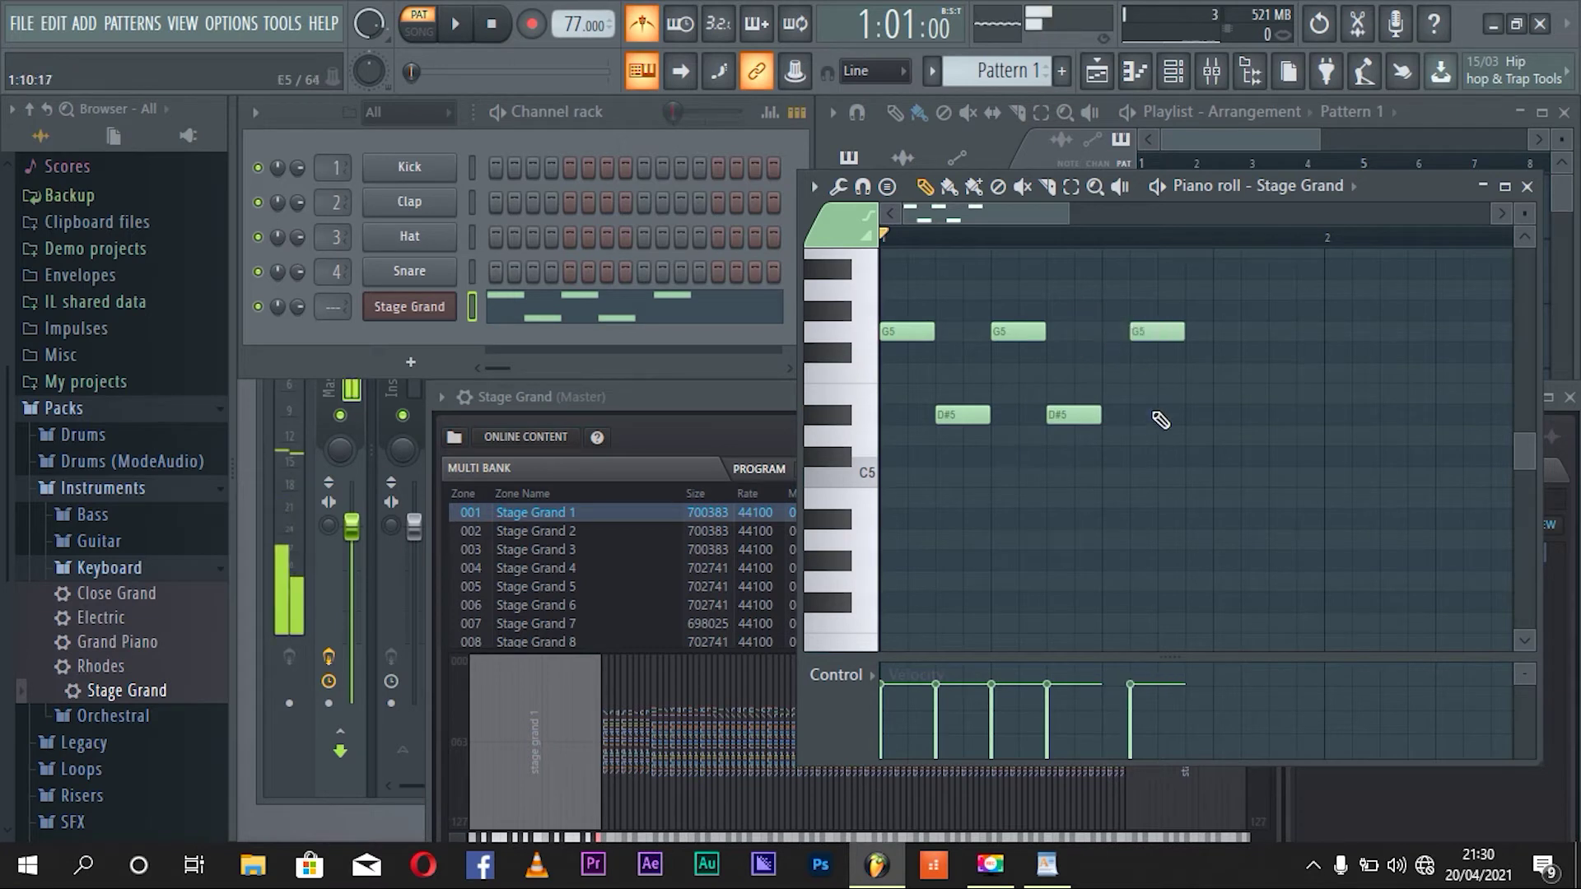
left_click_drag(1150, 334, 1123, 333)
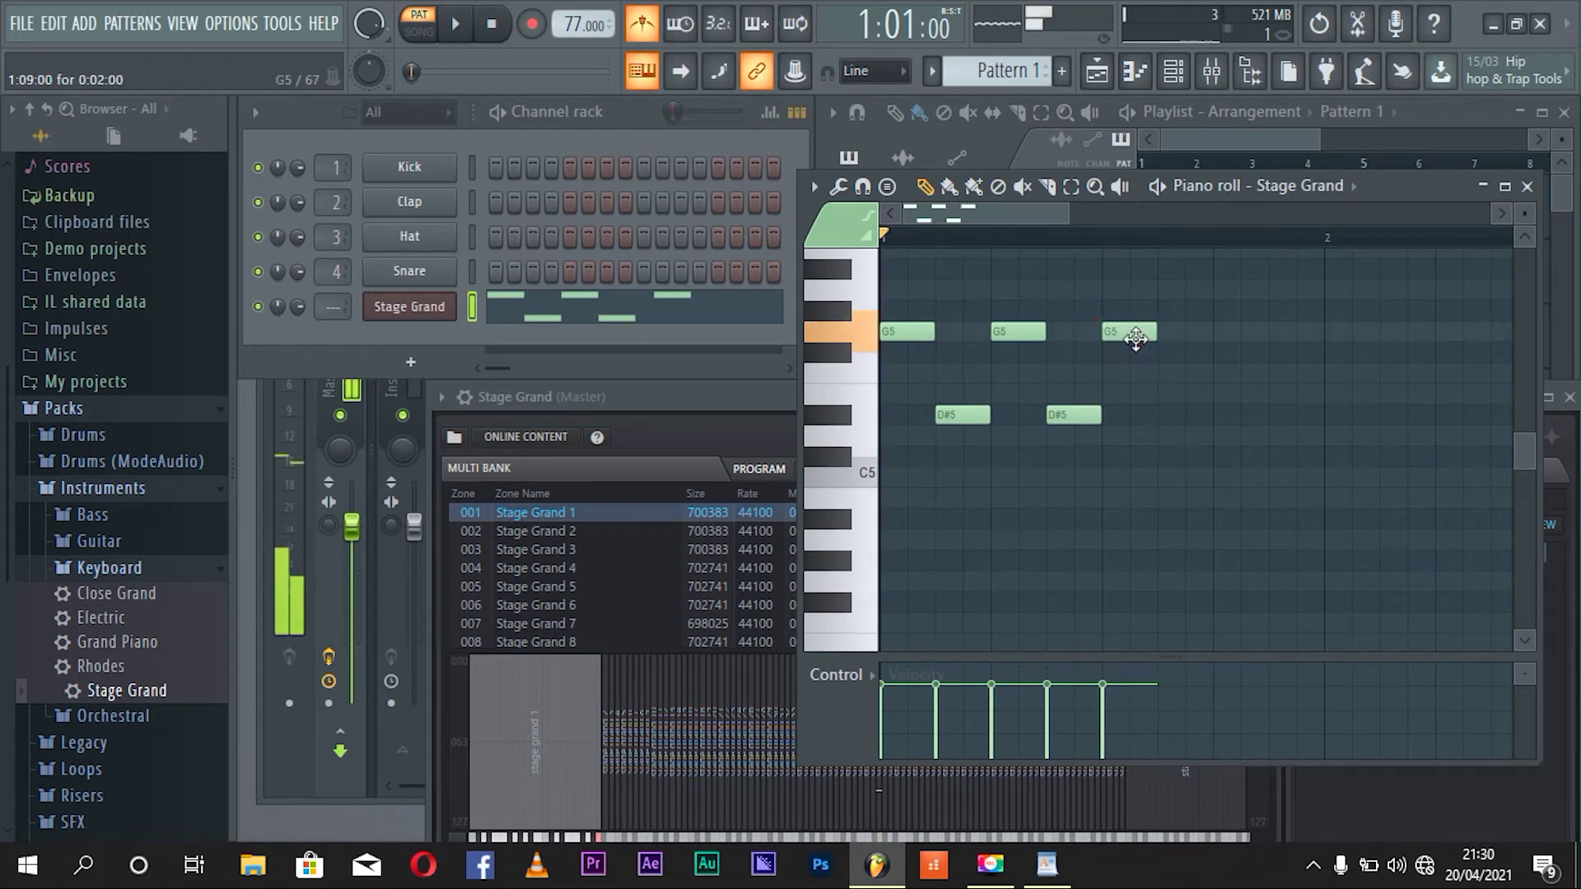
left_click(1160, 414)
key("space")
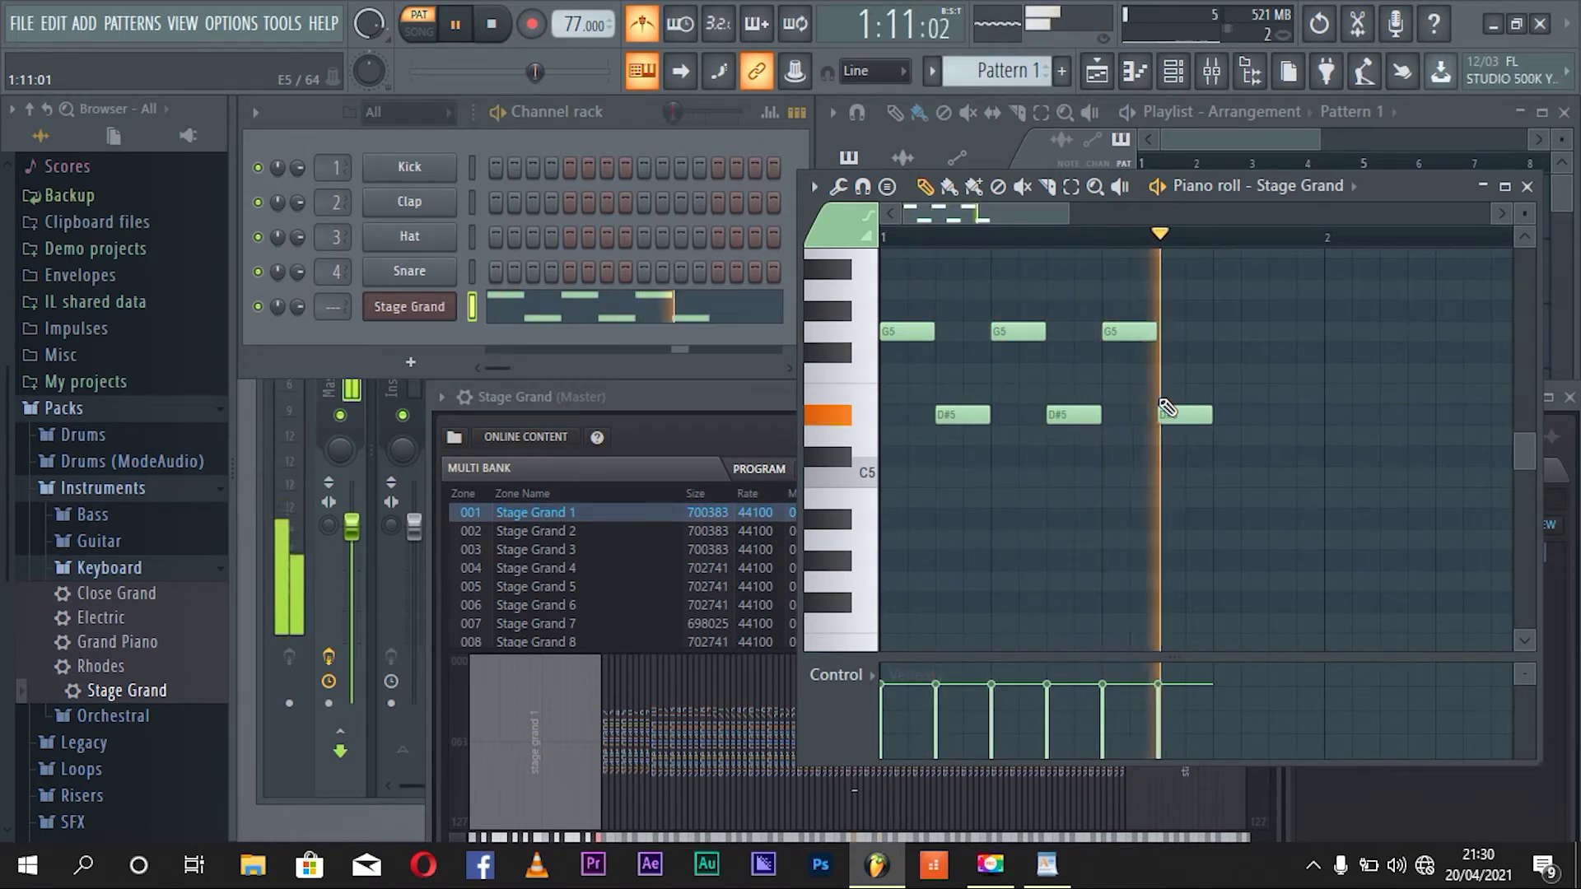
key("space")
left_click(1227, 331)
left_click(1284, 414)
Step: Place four back-to-back two-step notes alternating between F5 and D5 in the first half of bar 2
left_click(1334, 373)
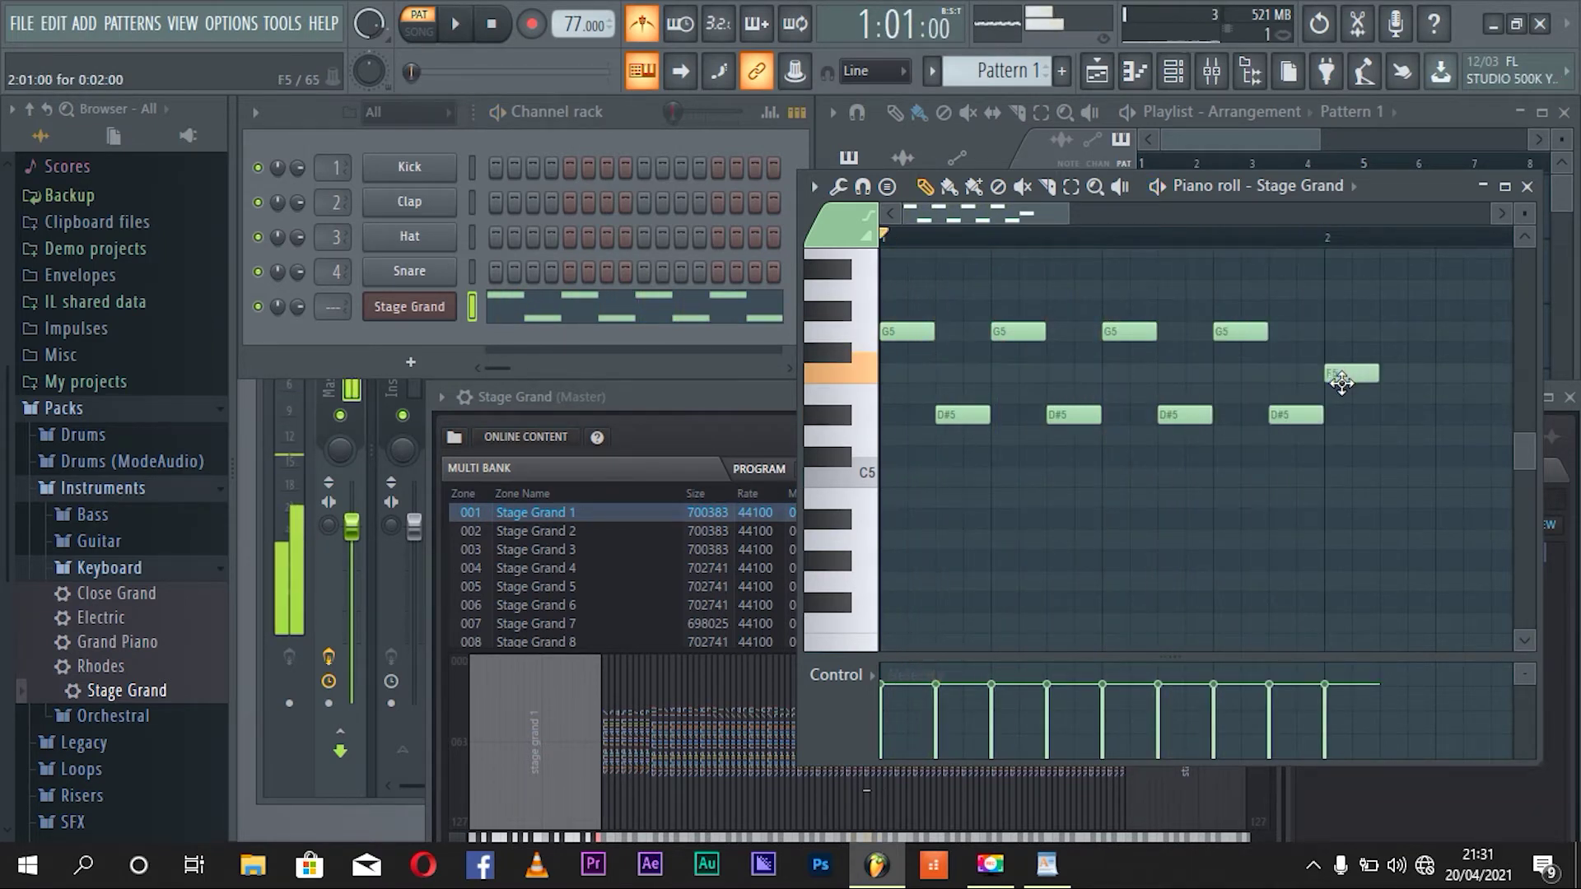
left_click(1404, 436)
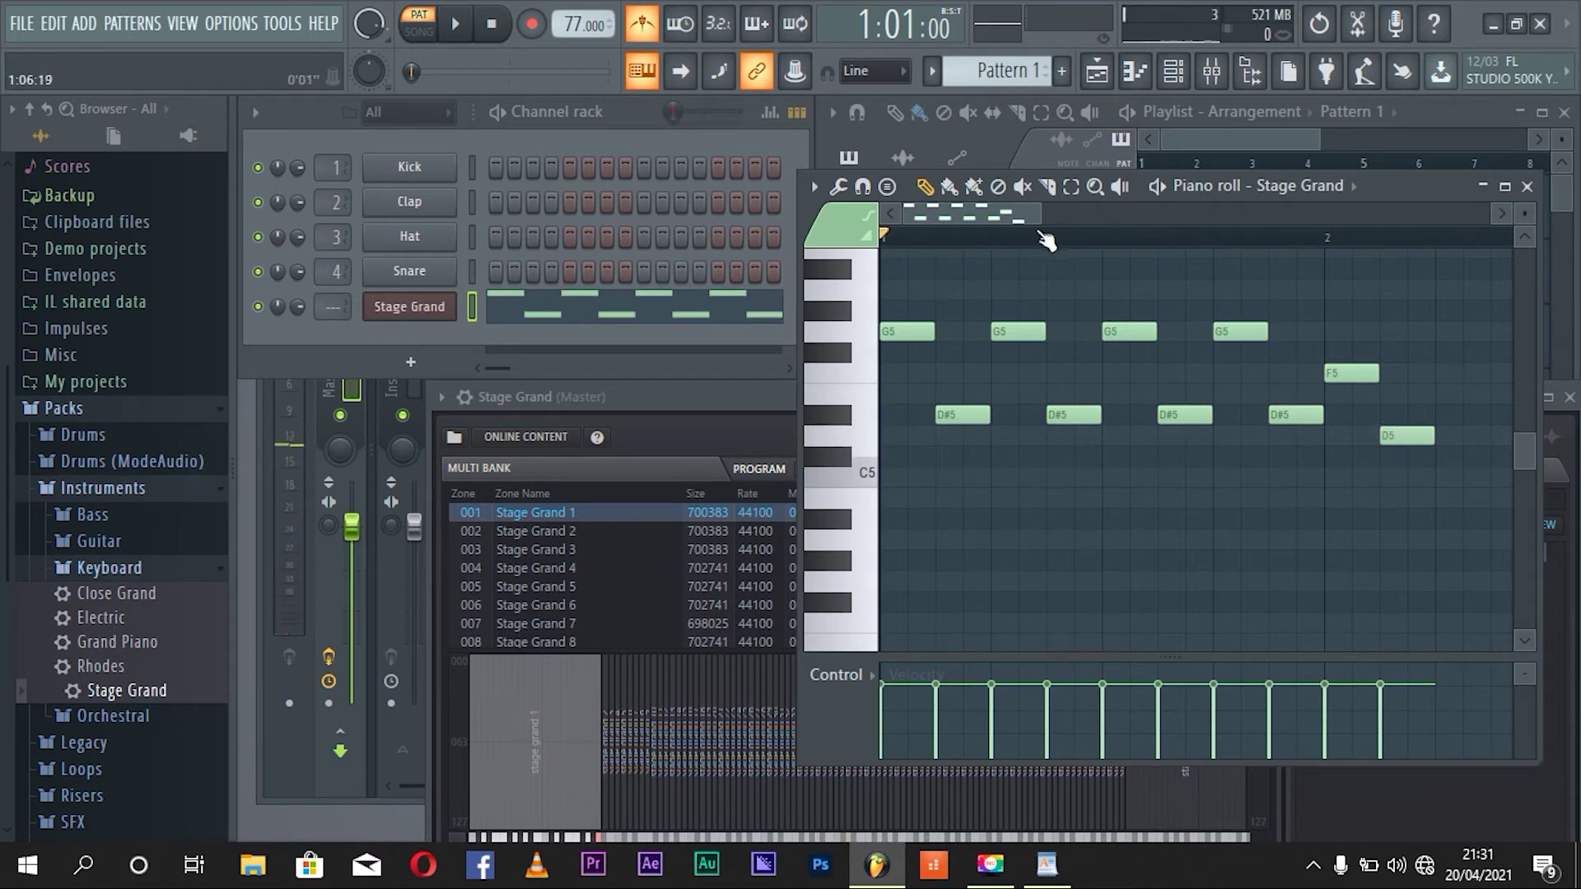
scroll(1048, 247, "right", 3)
left_click(1153, 373)
left_click(1184, 434)
left_click_drag(1184, 432, 1215, 429)
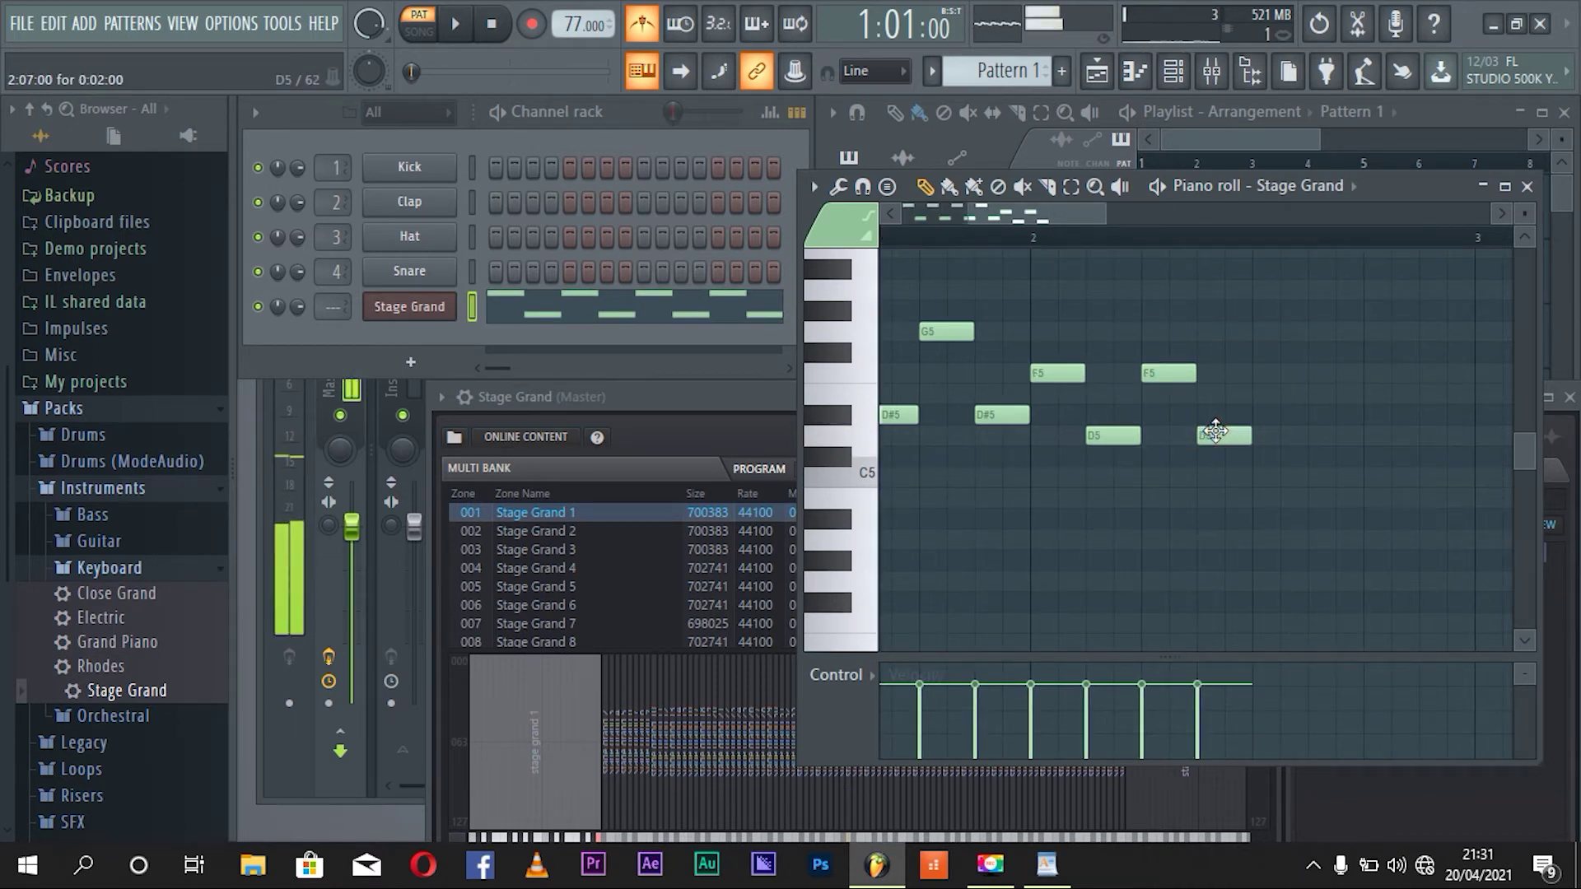
Step: Complete bar 2 with F5 and D5 plus short F5, G5, D#5 and C5 notes, and taper the final notes' velocities
key("space")
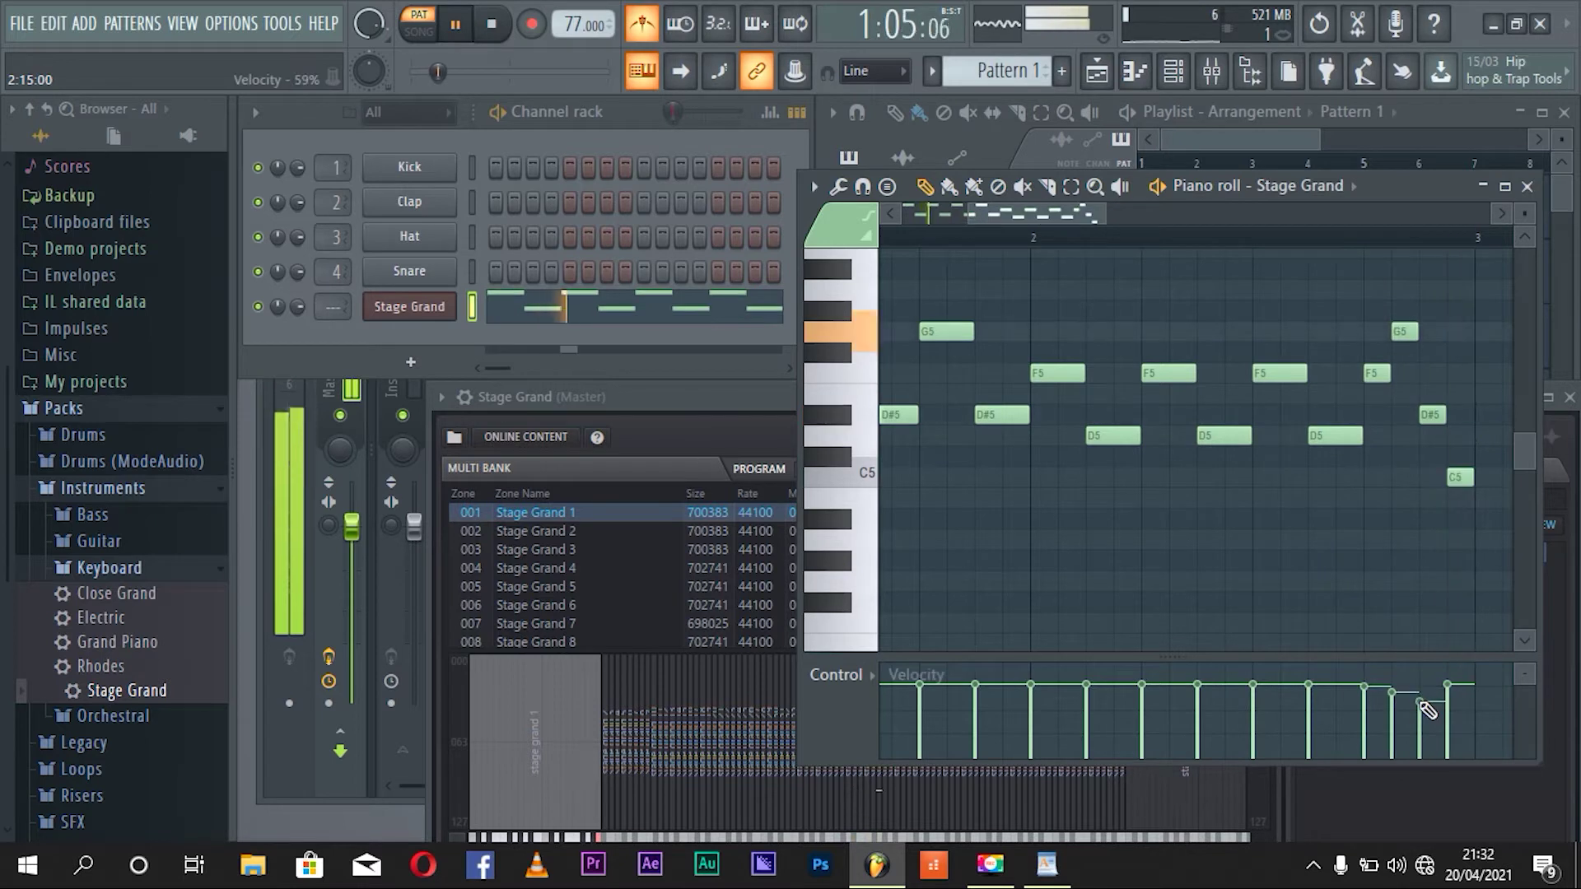
left_click_drag(1450, 692, 1451, 723)
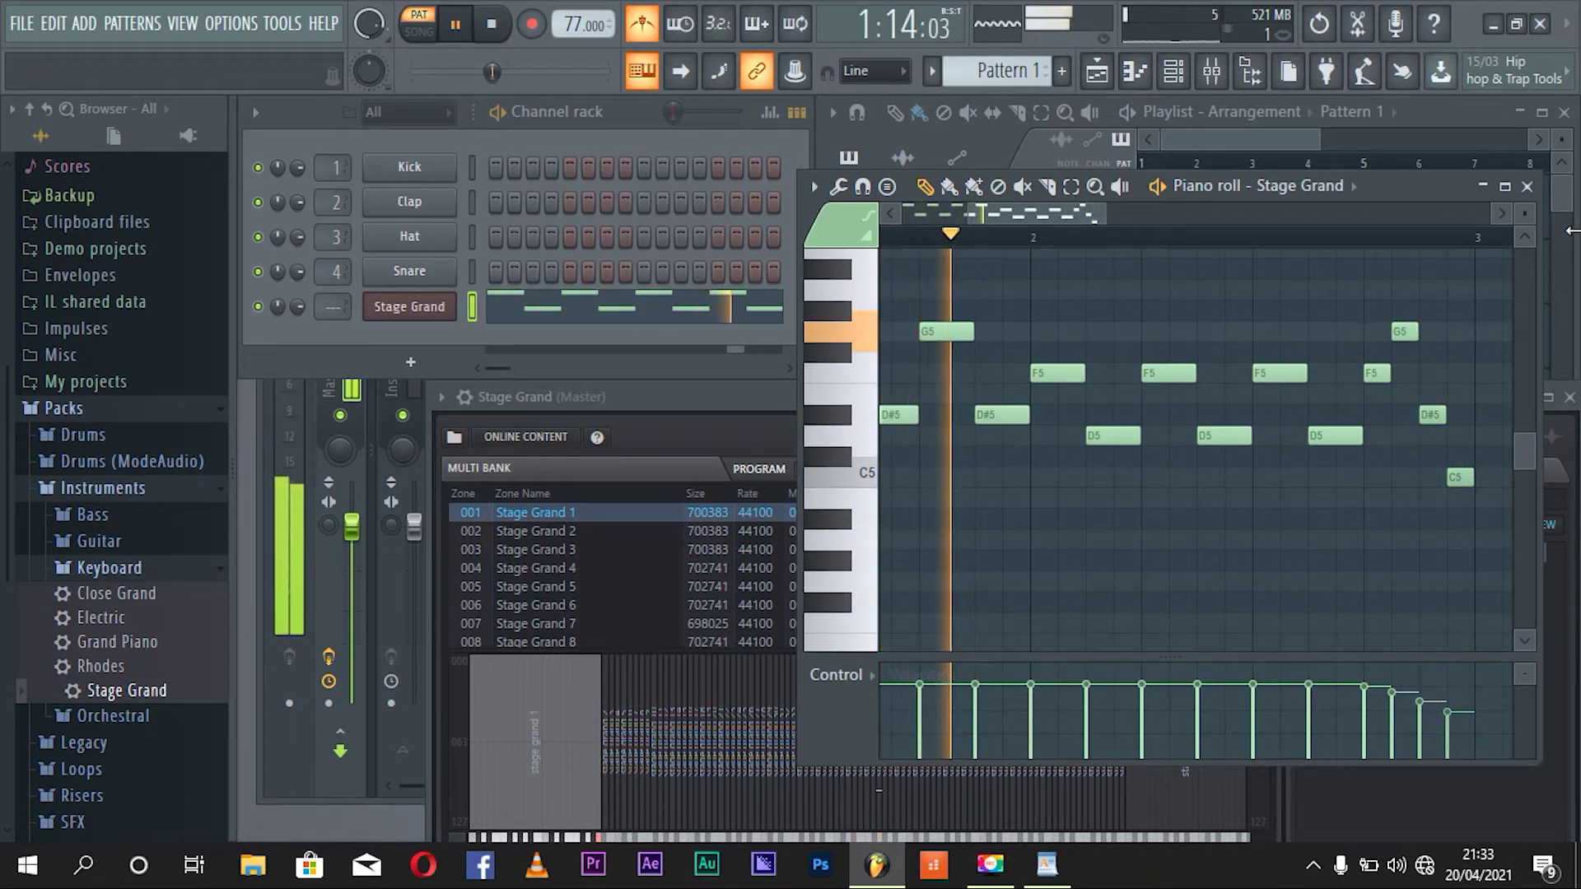
key("space")
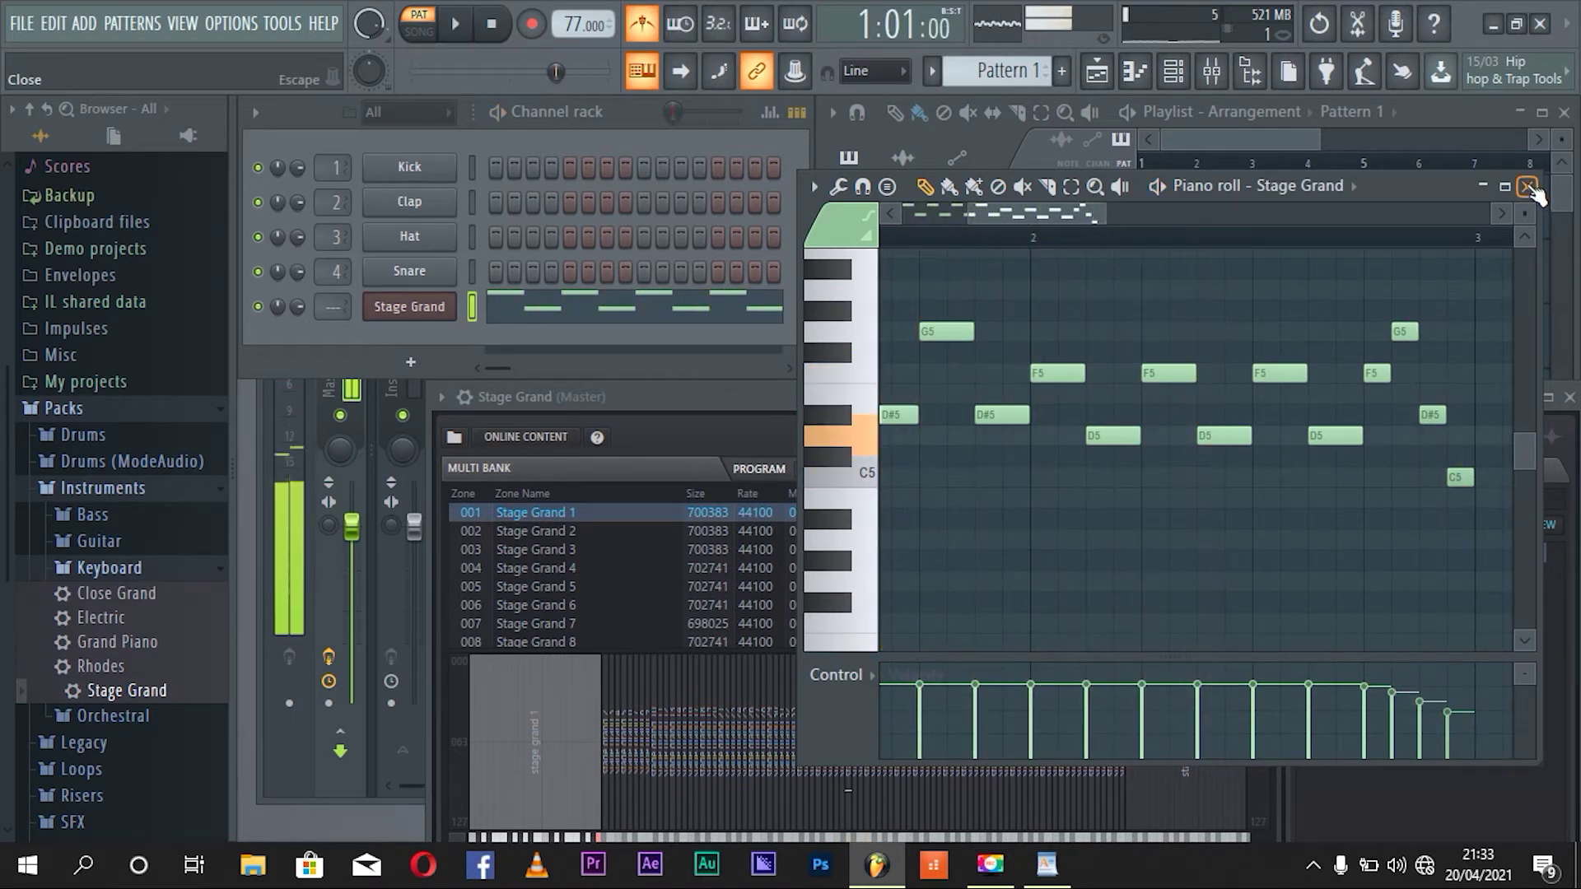
Step: Switch to WordPad and add the lines "NYUMA YA MELODIE HAZA INGOMA." and "MBAHITIYEMO HIP HOP" with a blank line between them
key("alt+Tab")
type("YUMA")
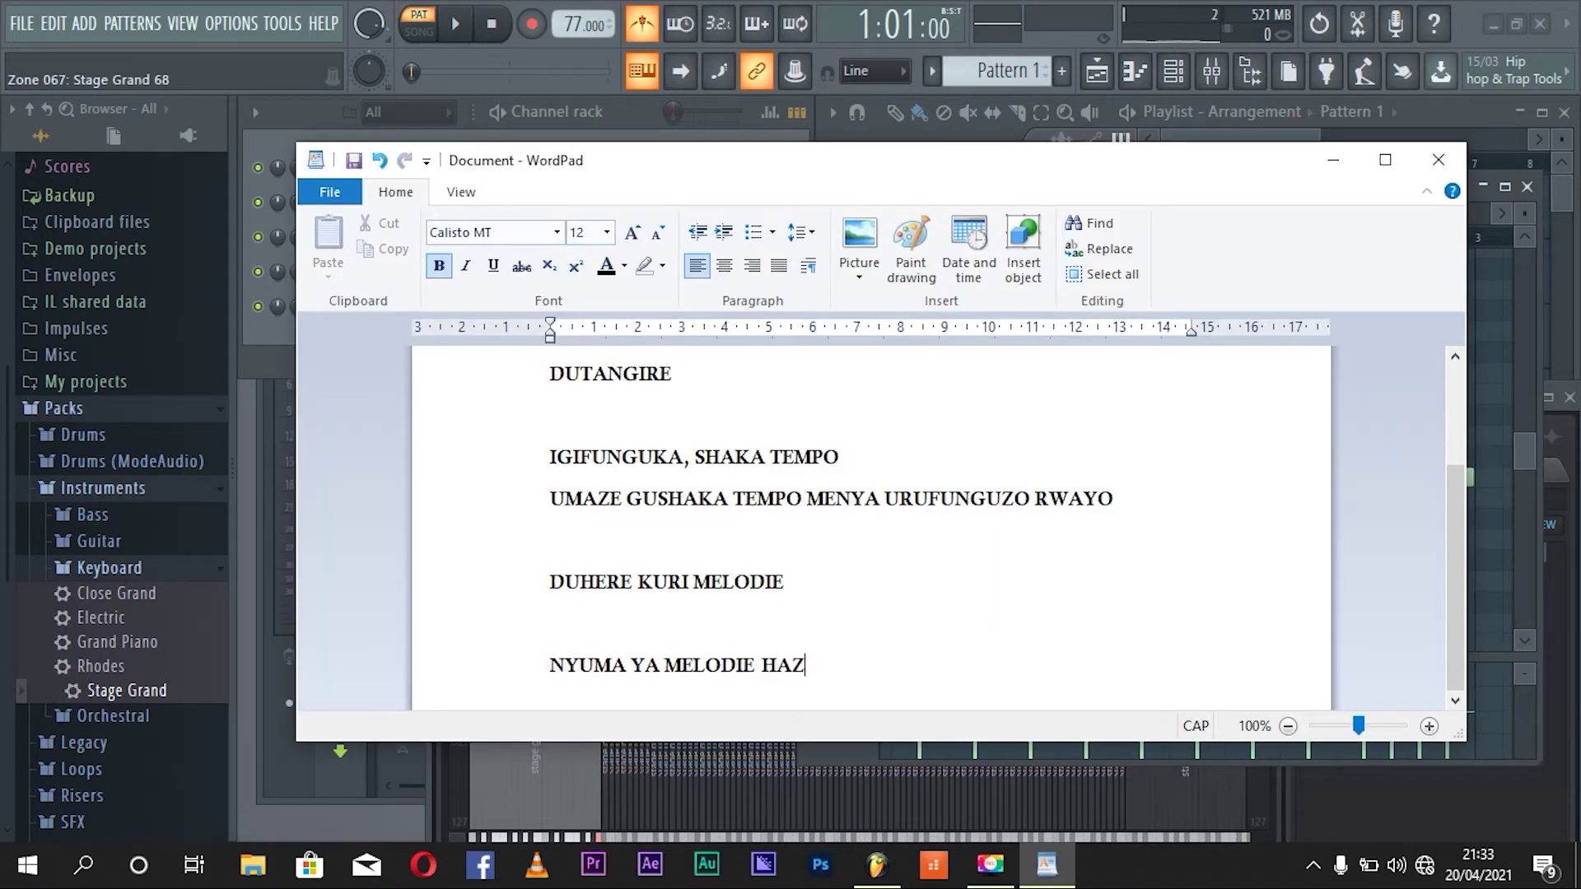
type(" YA MELODIE HAZA INGOMA.")
key("Return")
key("Return")
type("MBAHITIYEMO H")
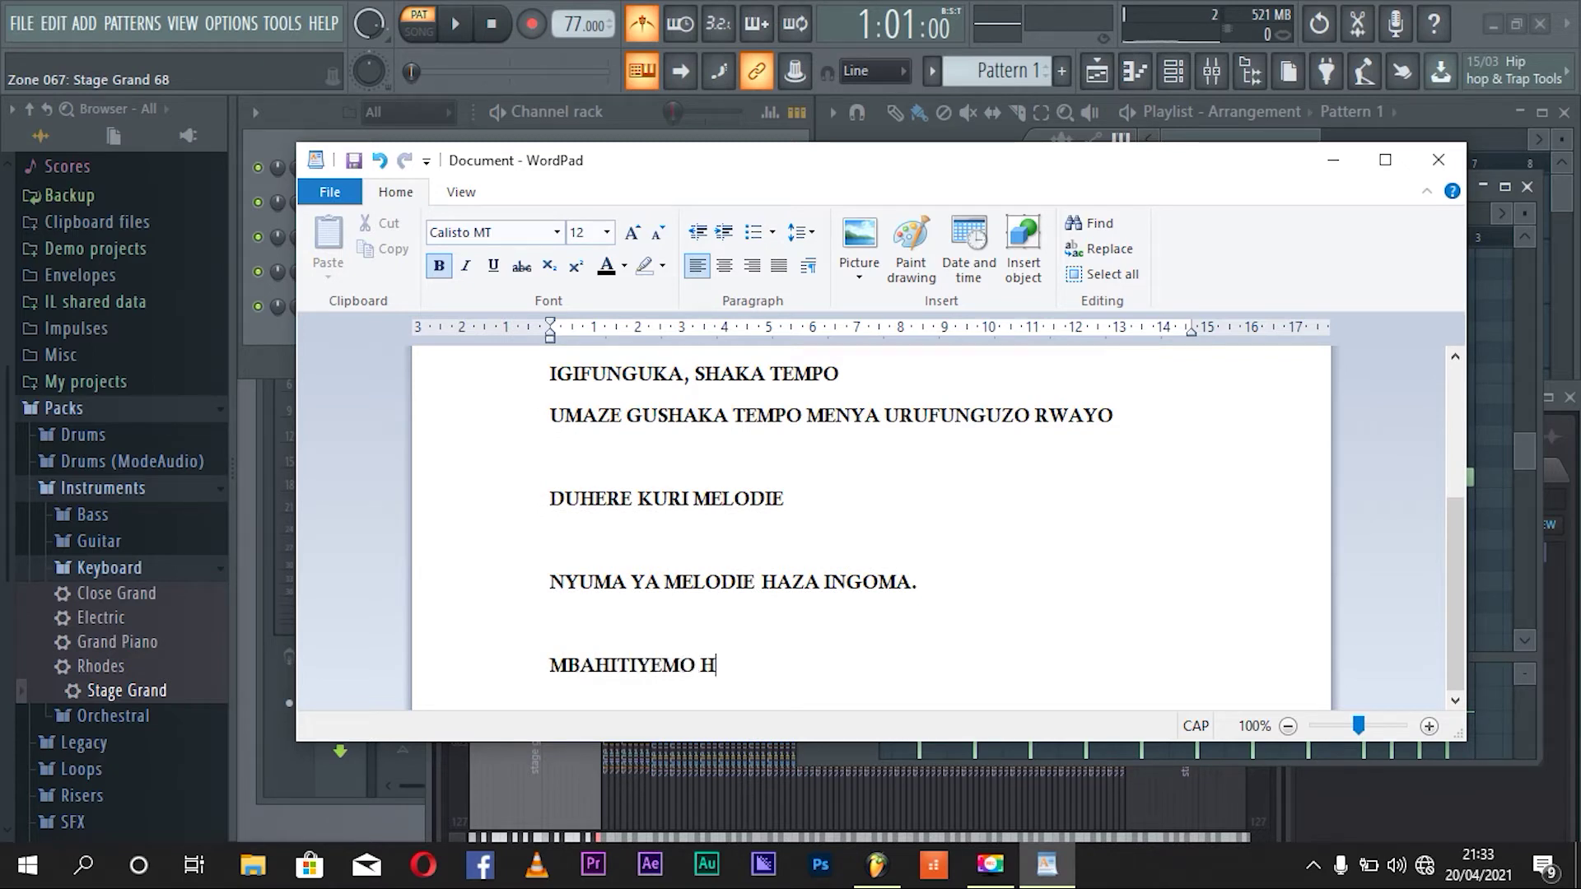
type("IP HOP")
Step: Add the notes "REKA DUSHAKE IBIKORESHO BIJYANYE NA HIP HOP" and "KANDI TUDAKORESHEJE PLUGGINS AHUBWO UMWIMERERE WA FL STUDIO"
key("Return")
key("Return")
type("RE")
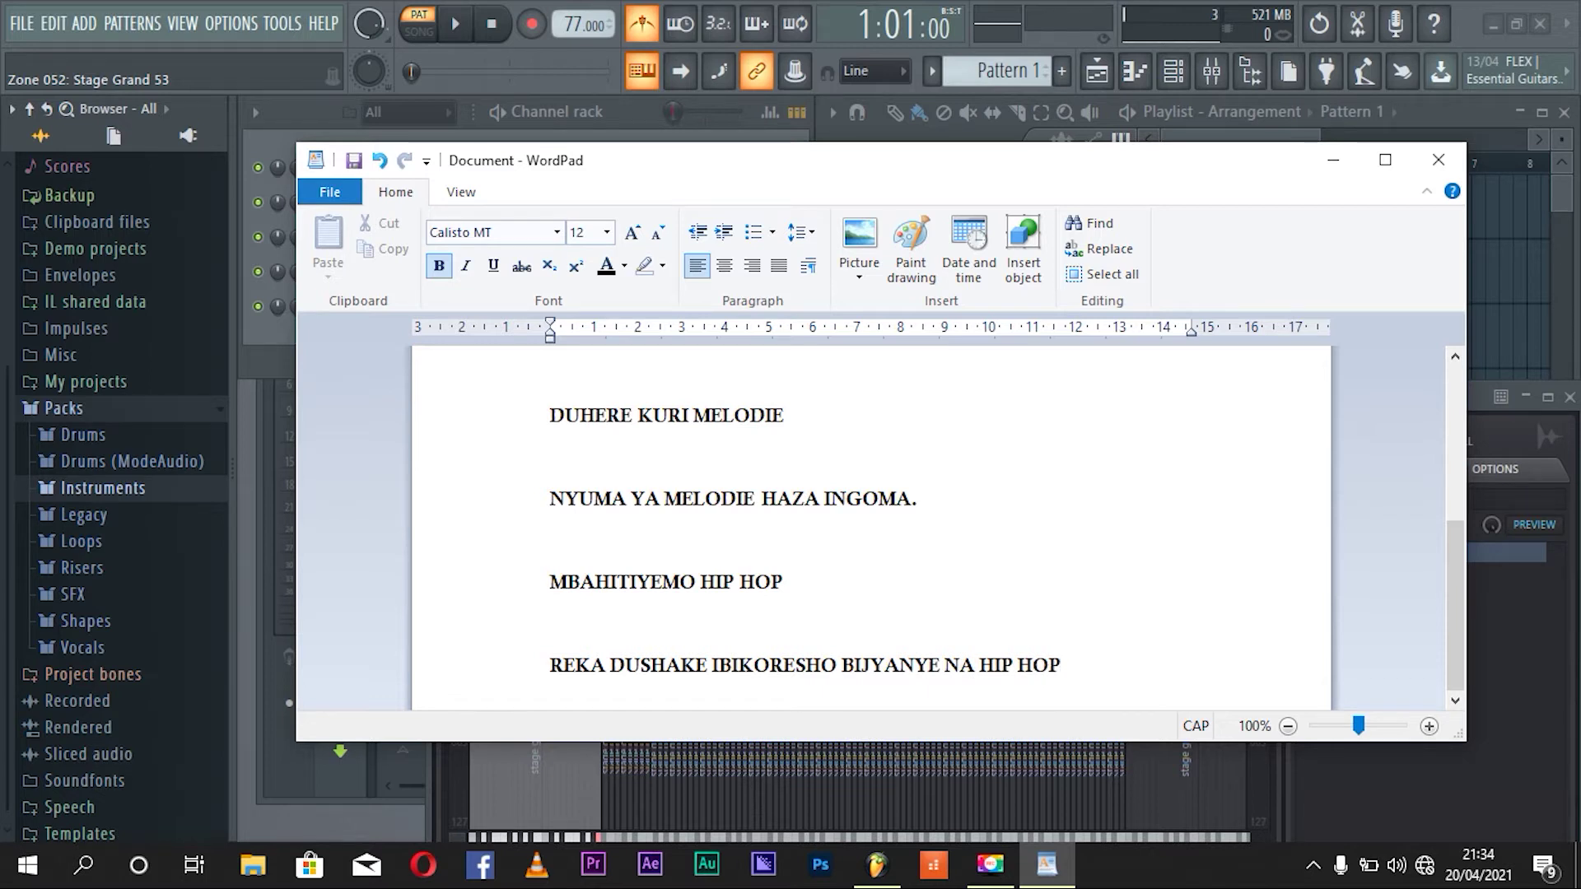
scroll(871, 527, "down", 1)
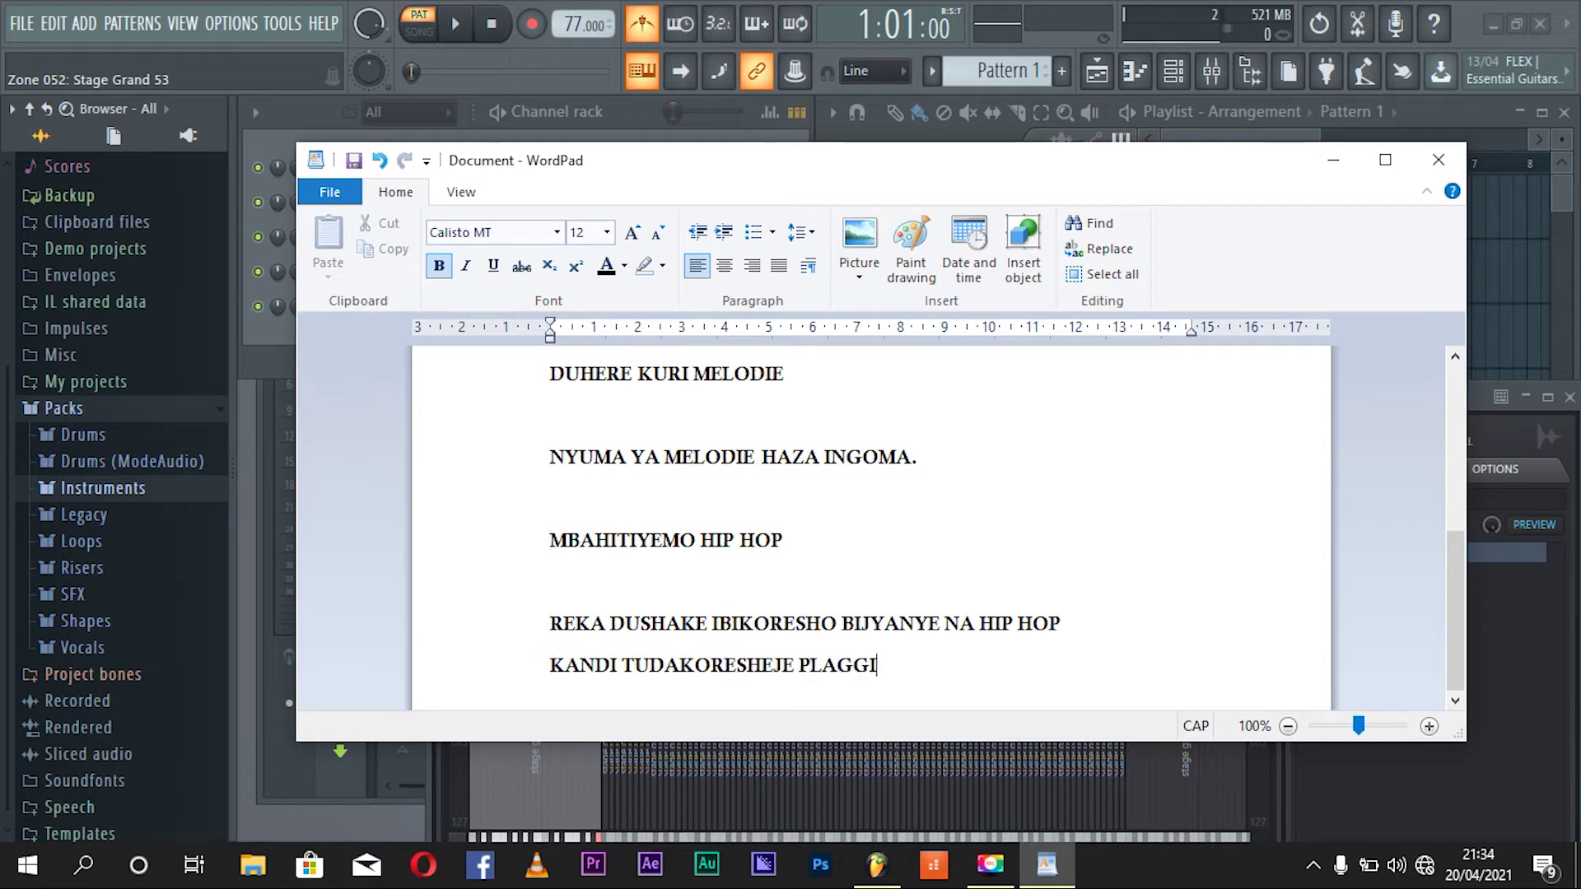
key("BackSpace")
key("BackSpace")
key("BackSpace")
key("BackSpace")
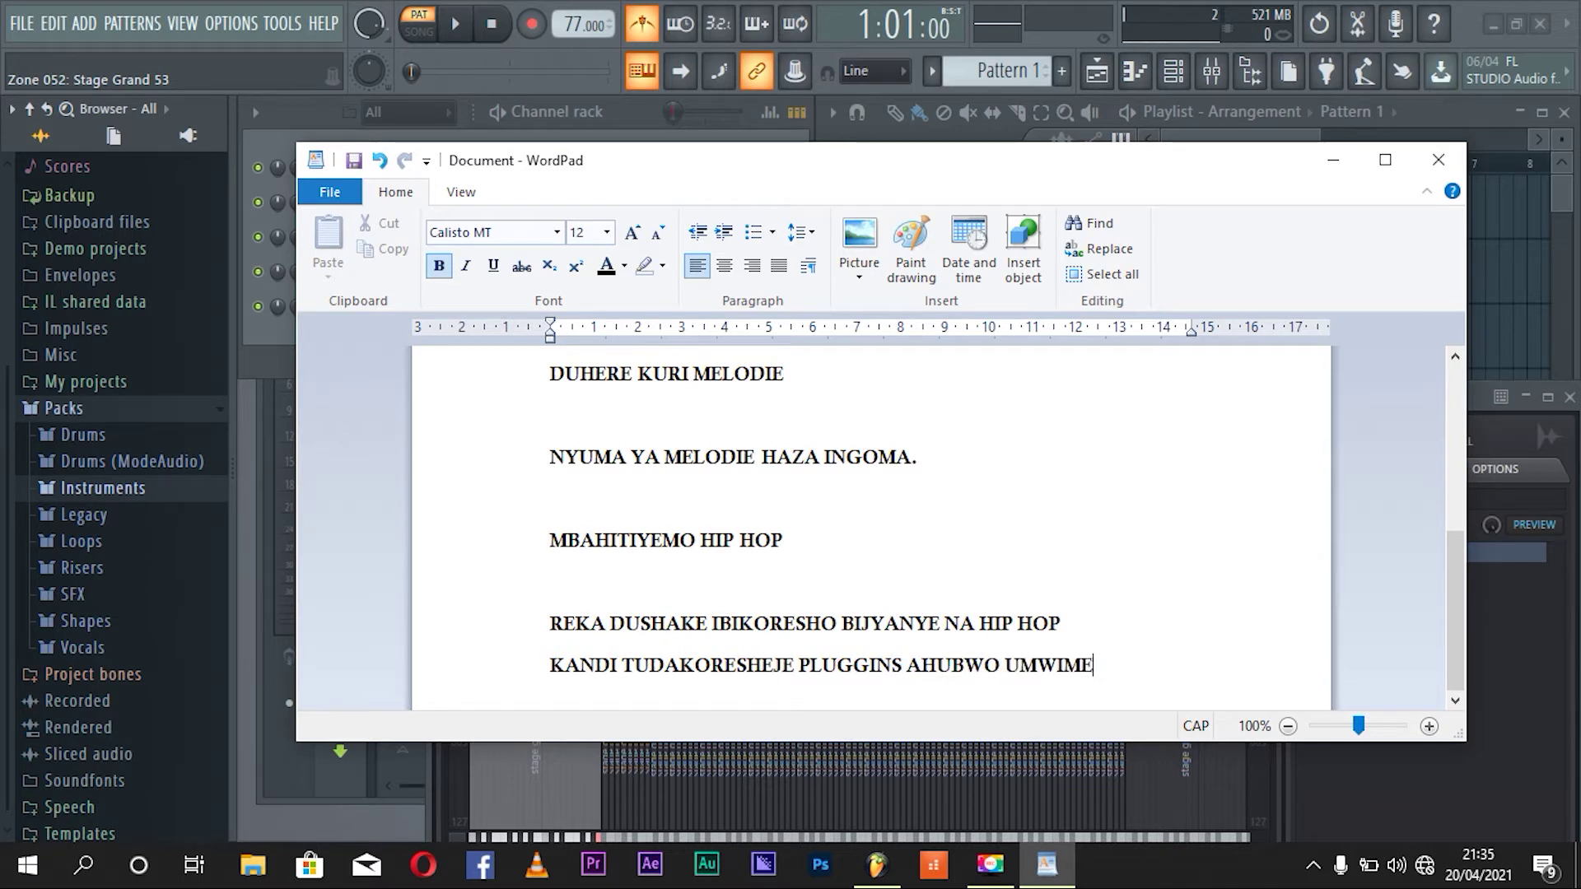
type("A f")
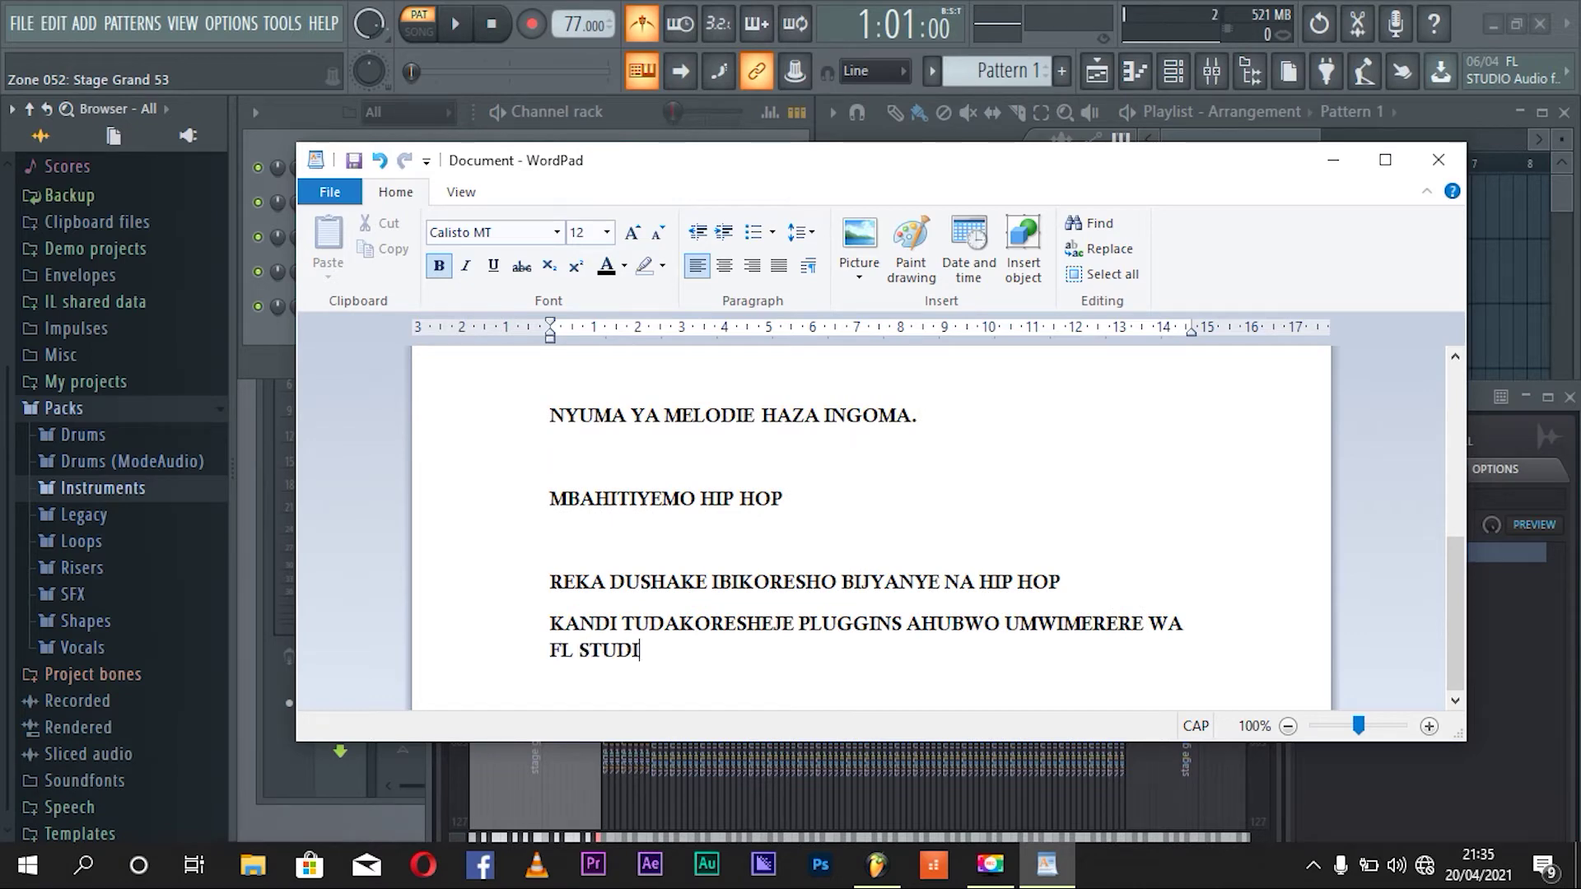
Step: Return to FL Studio, close the Stage Grand instrument window and place a Pattern 1 clip at bar 1 of Track 1
left_click(1333, 161)
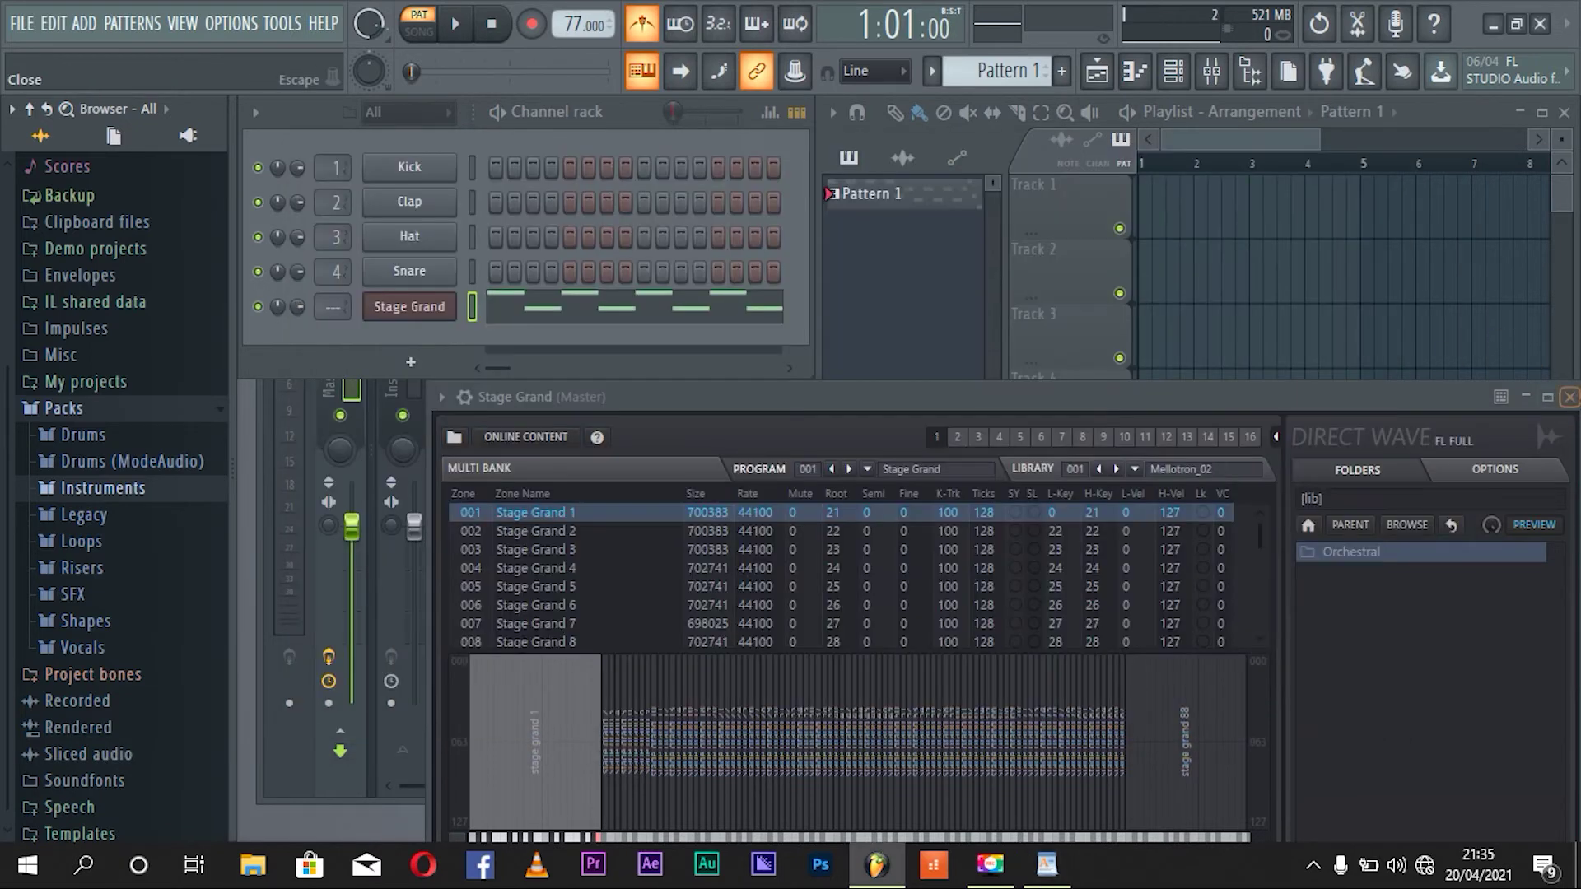
left_click(1569, 397)
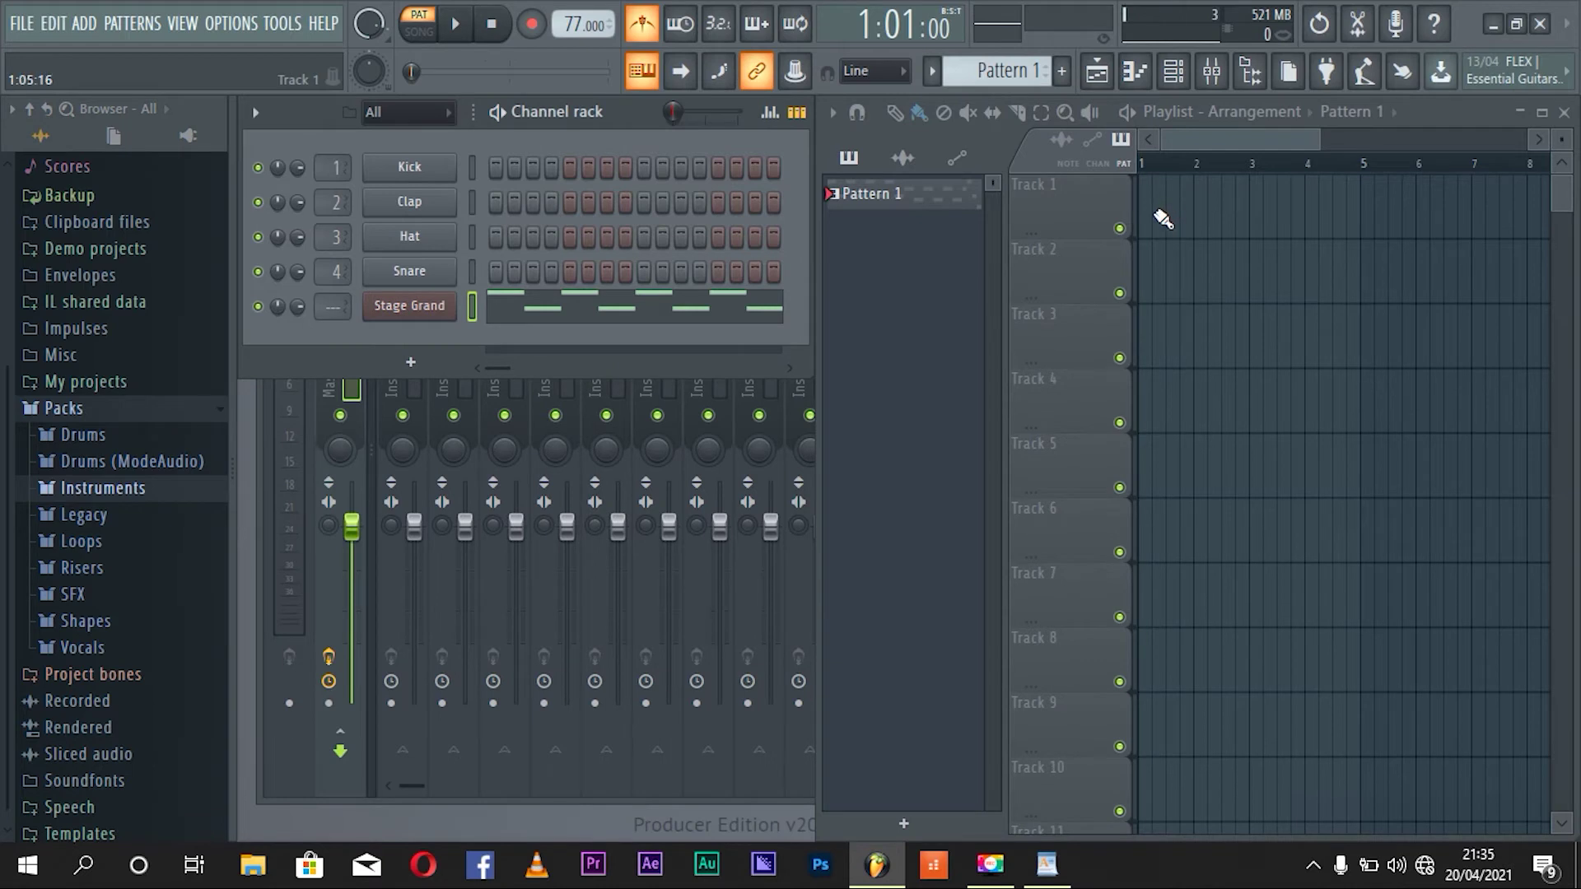
left_click(1161, 217)
left_click_drag(1228, 202, 1215, 202)
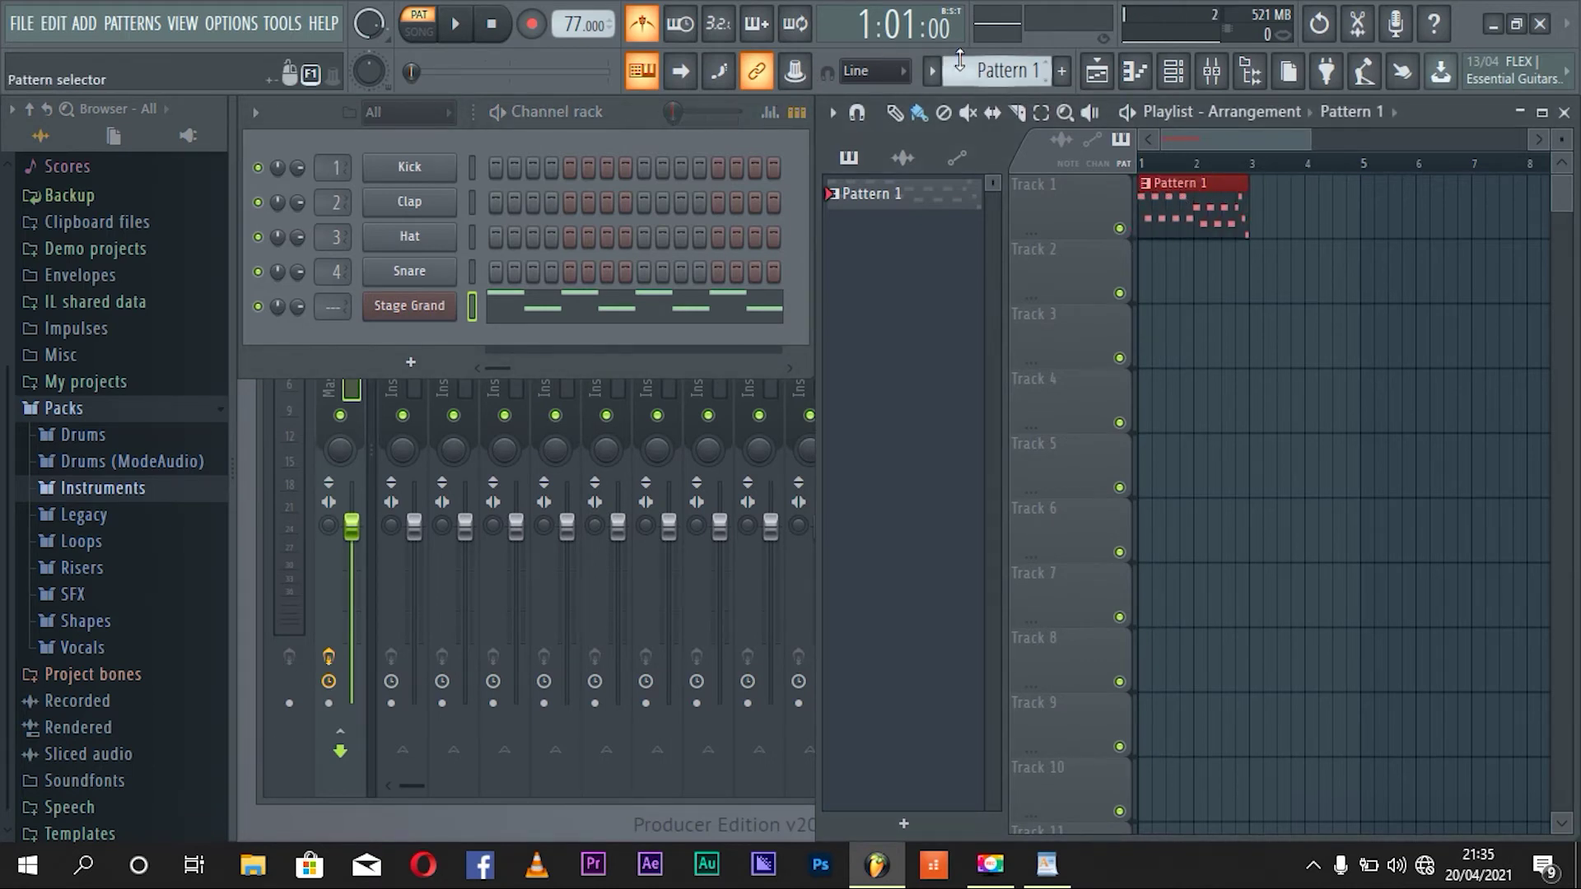
Step: Select Pattern 2 and expand the HipHop folder of the Legacy drum samples in the browser
scroll(972, 74, "down", 1)
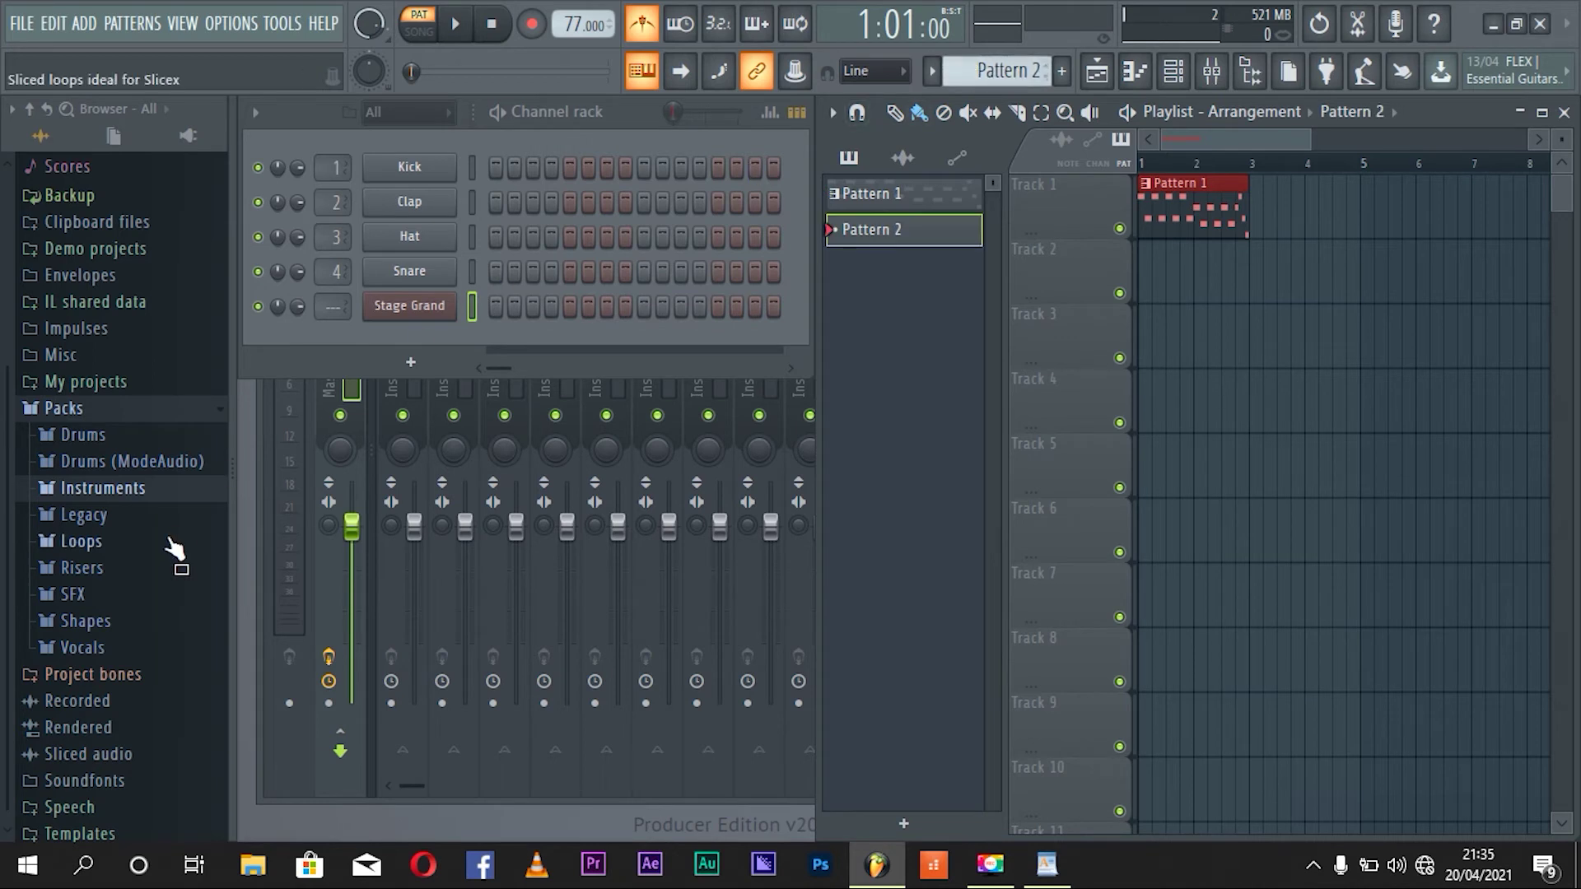
right_click(78, 517)
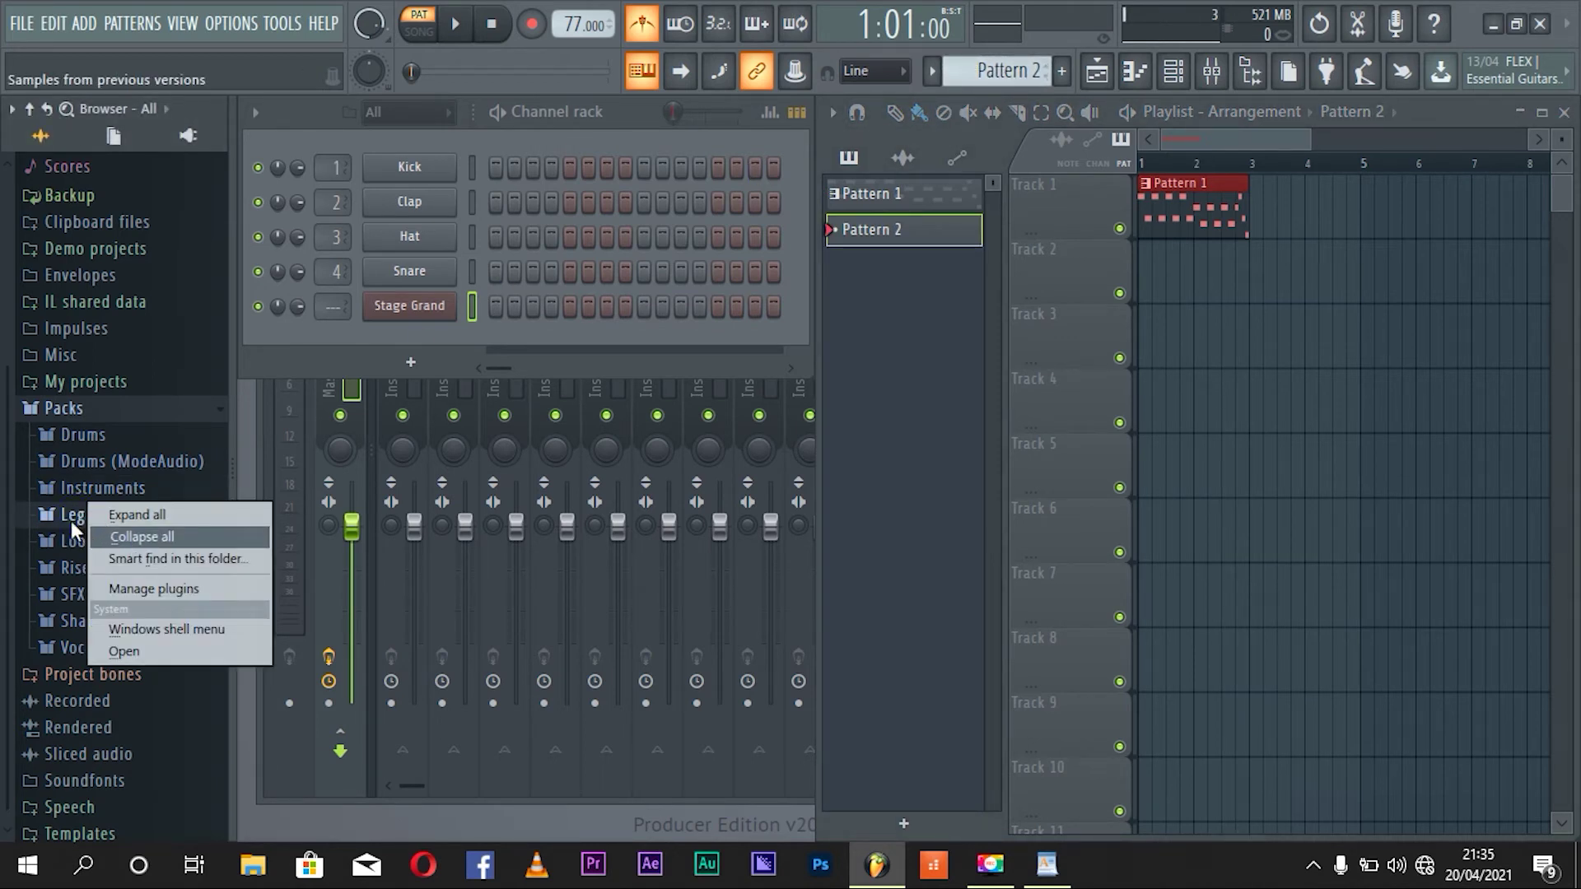
left_click(71, 521)
left_click(70, 521)
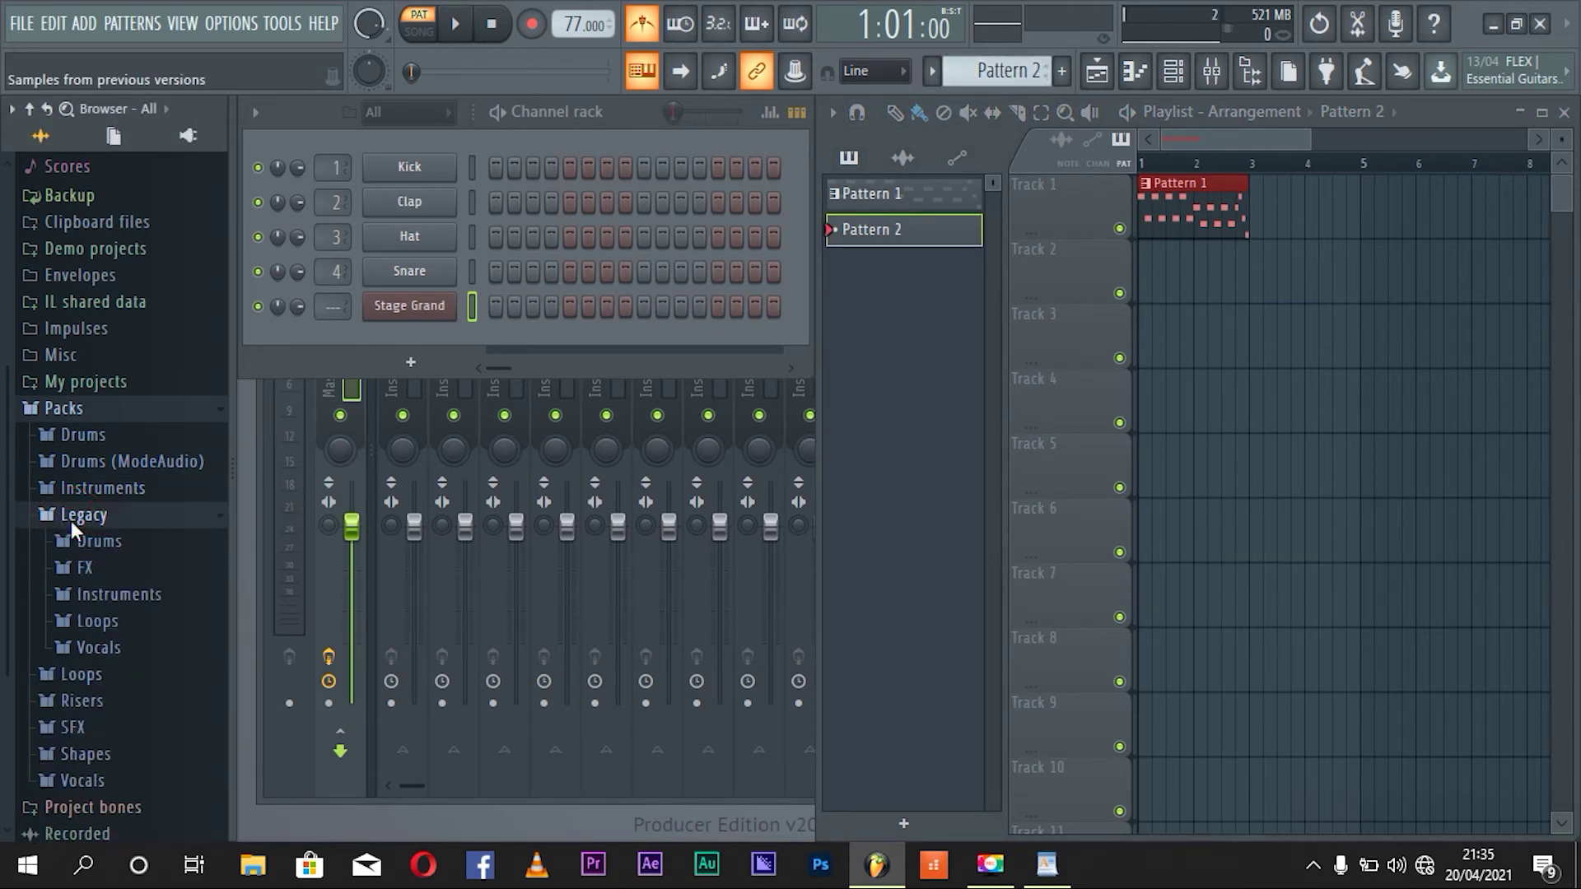
left_click(105, 543)
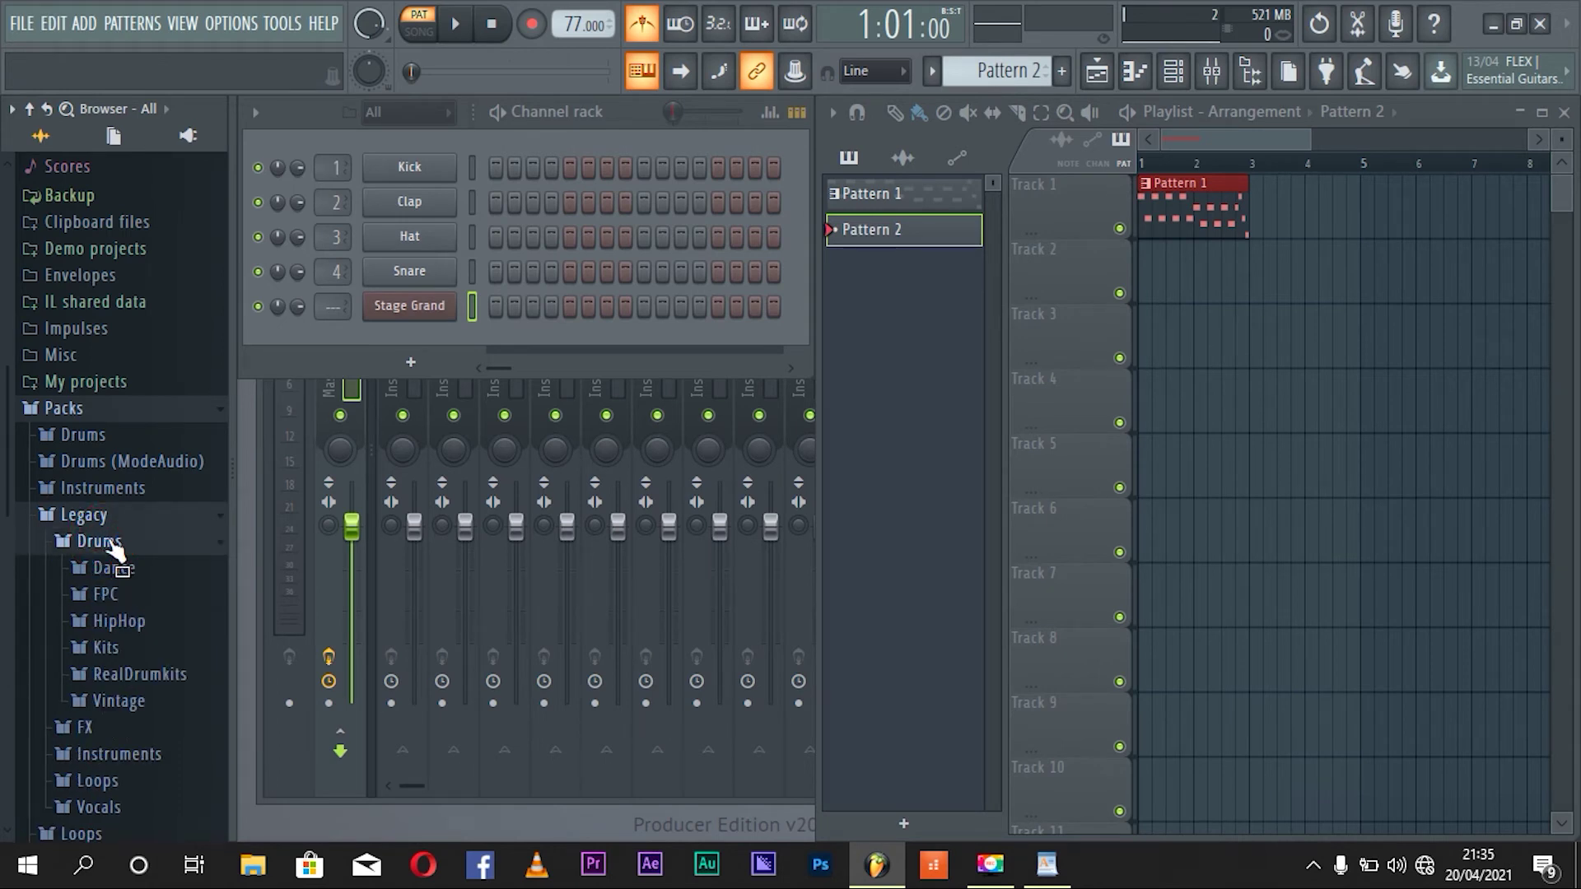
left_click(137, 622)
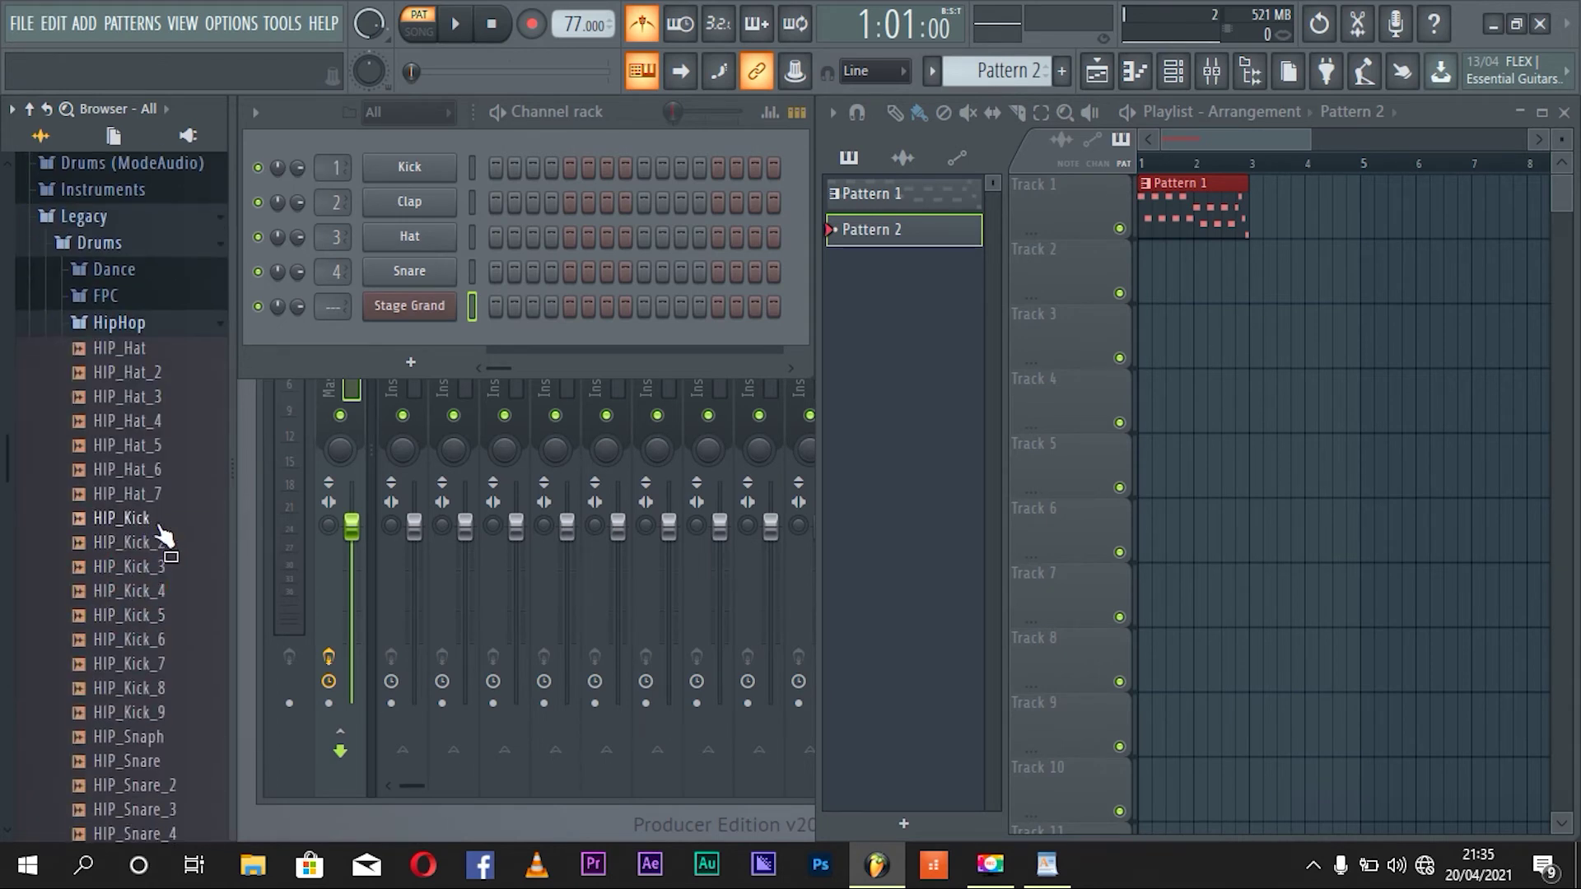
Step: Audition the HipHop samples and load HIP_Kick_2 into the Kick channel and HIP_Hat_2 into the Hat channel
left_click(148, 548)
left_click_drag(150, 554, 403, 173)
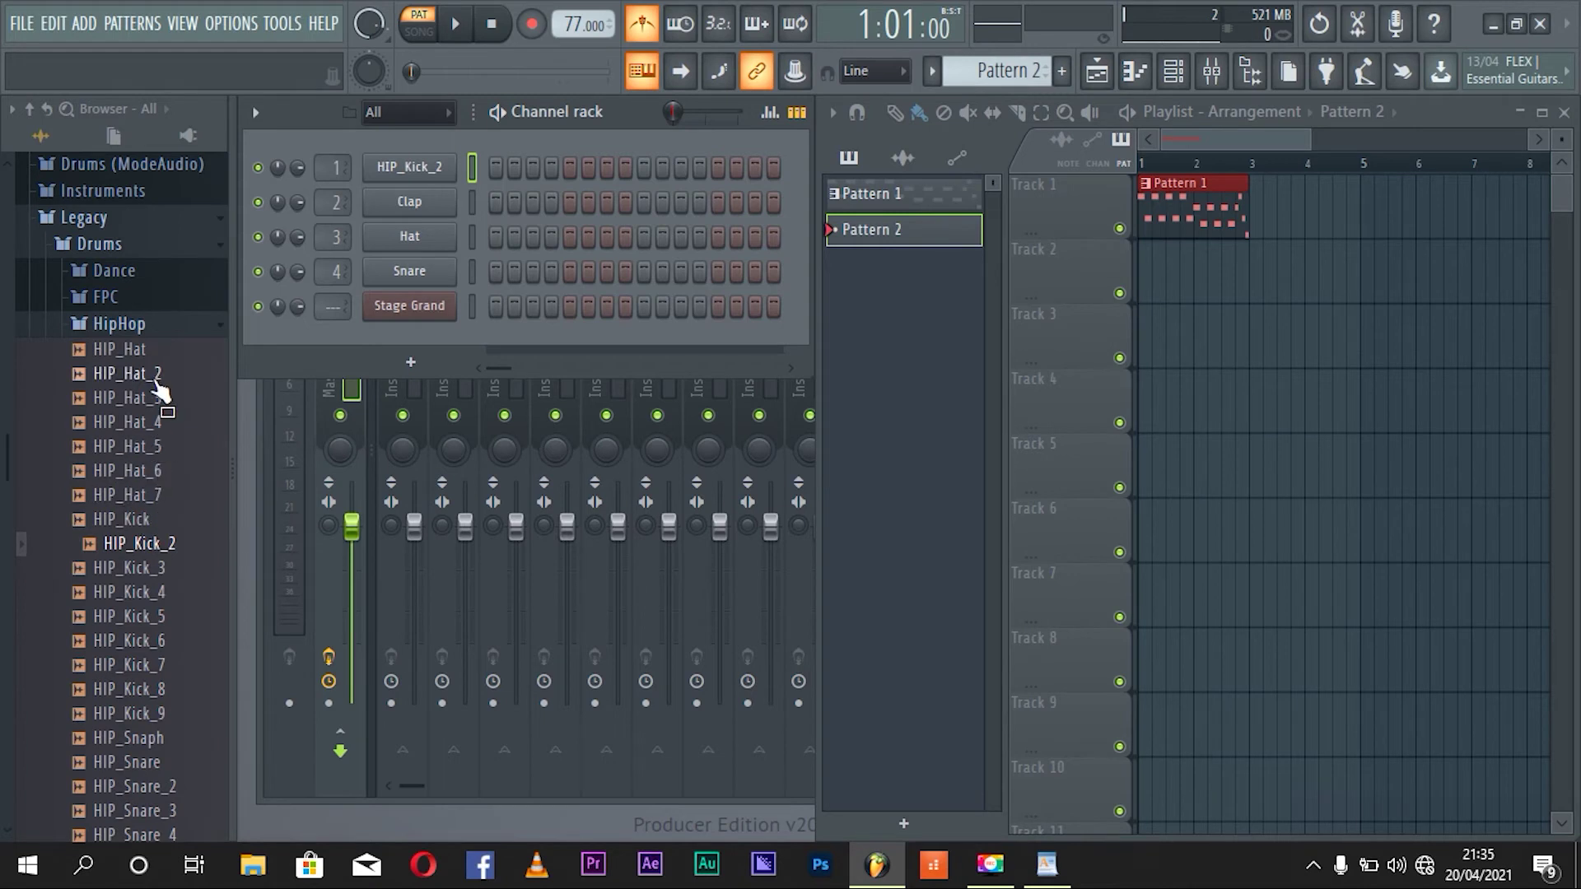
left_click(151, 375)
left_click(145, 406)
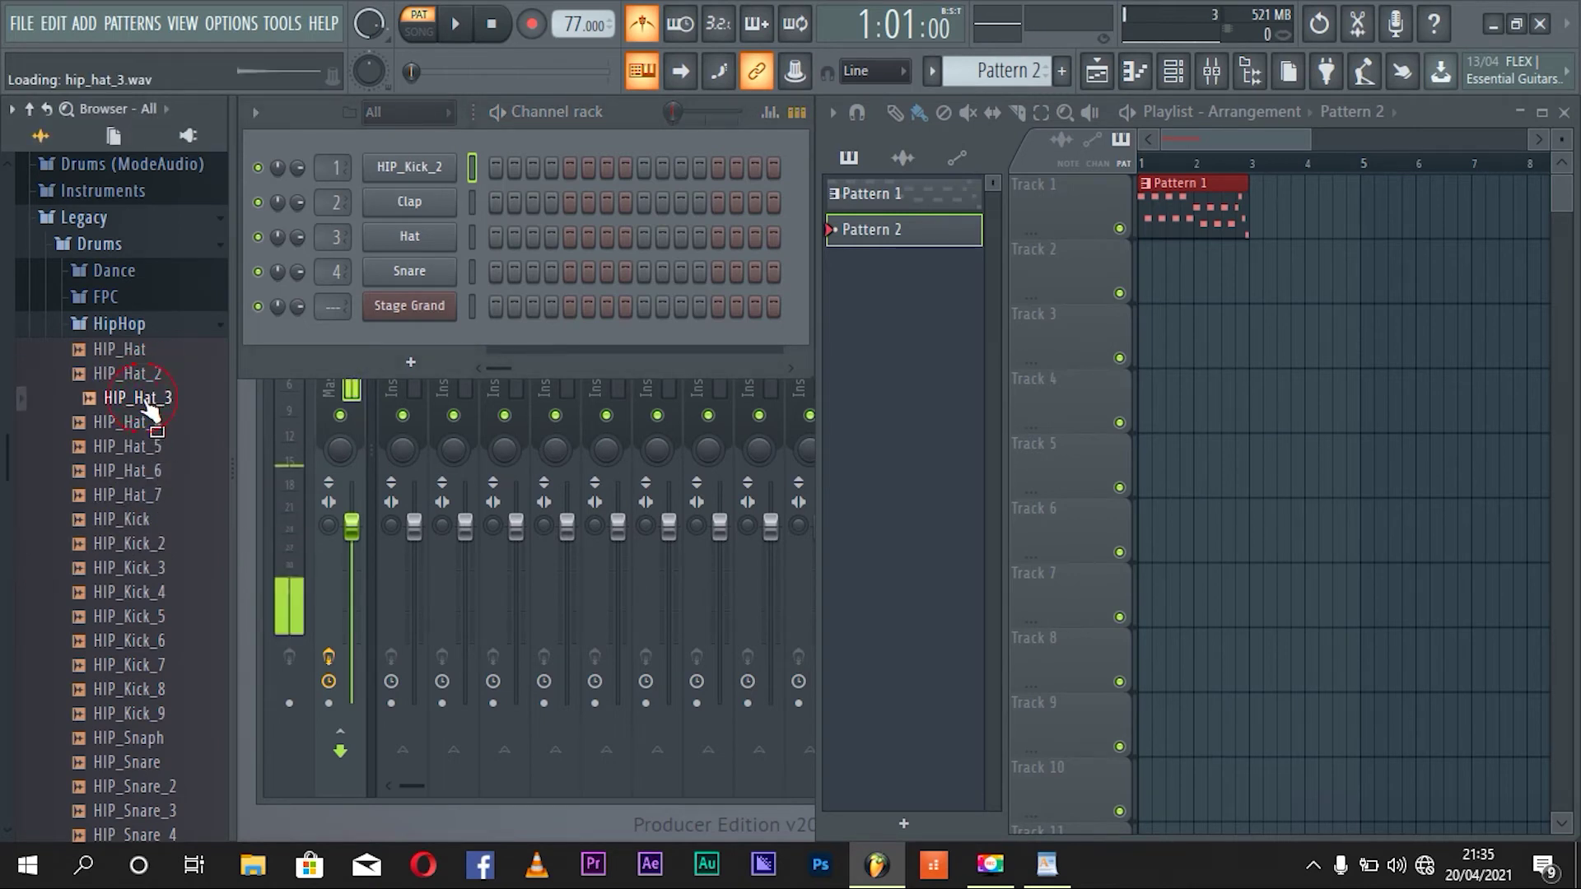
left_click(147, 419)
left_click(152, 376)
left_click(137, 347)
left_click_drag(151, 375, 408, 242)
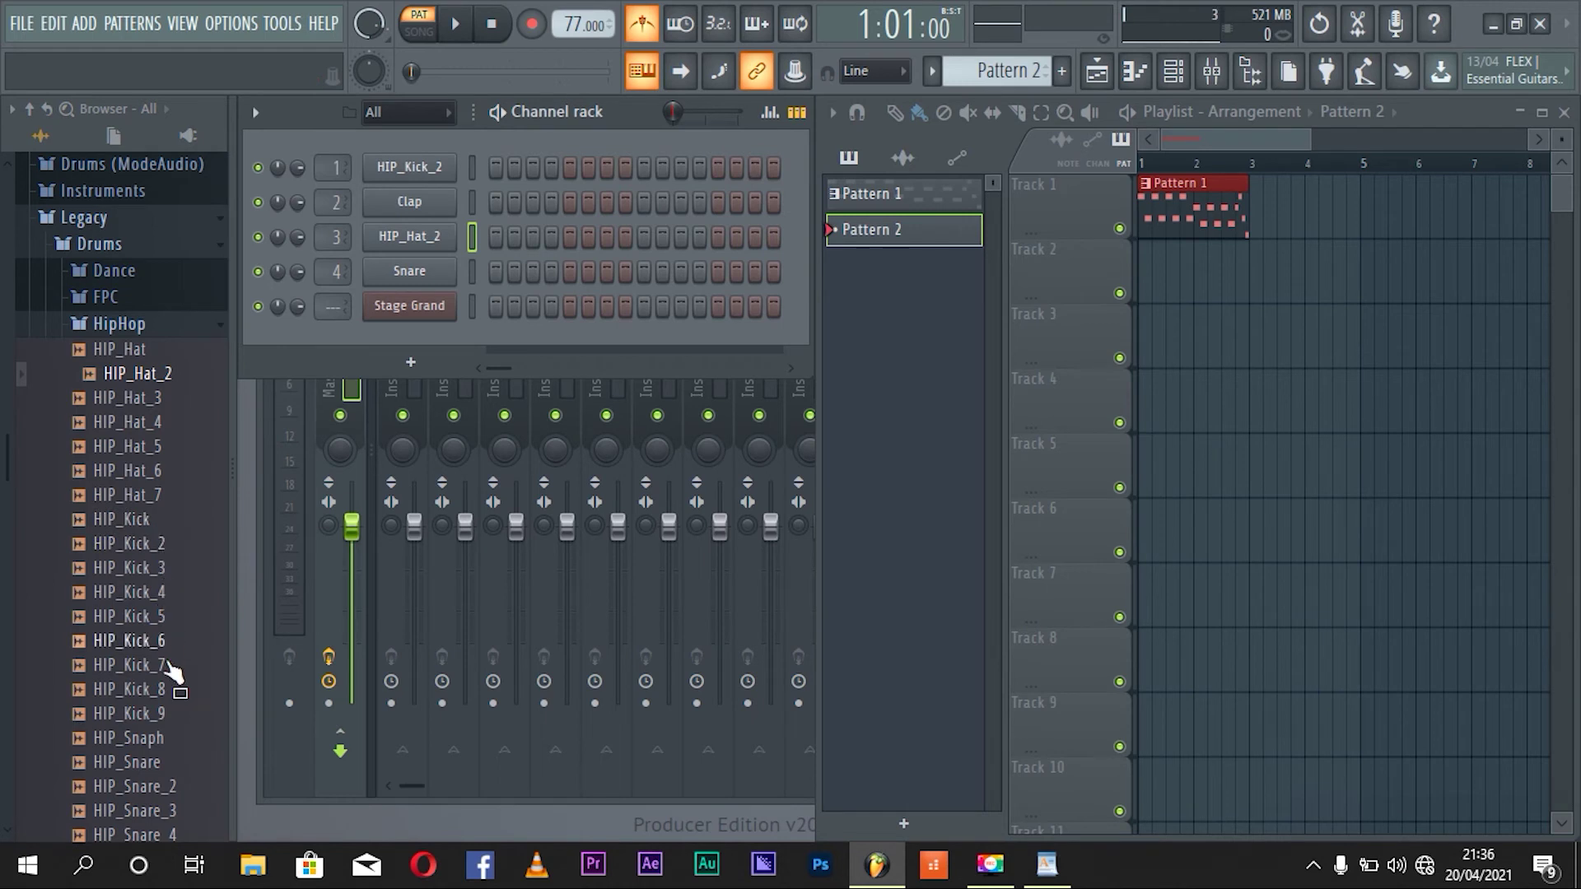
Step: Audition the HipHop snares and load HIP_Snare_2 into the Snare channel
left_click(171, 785)
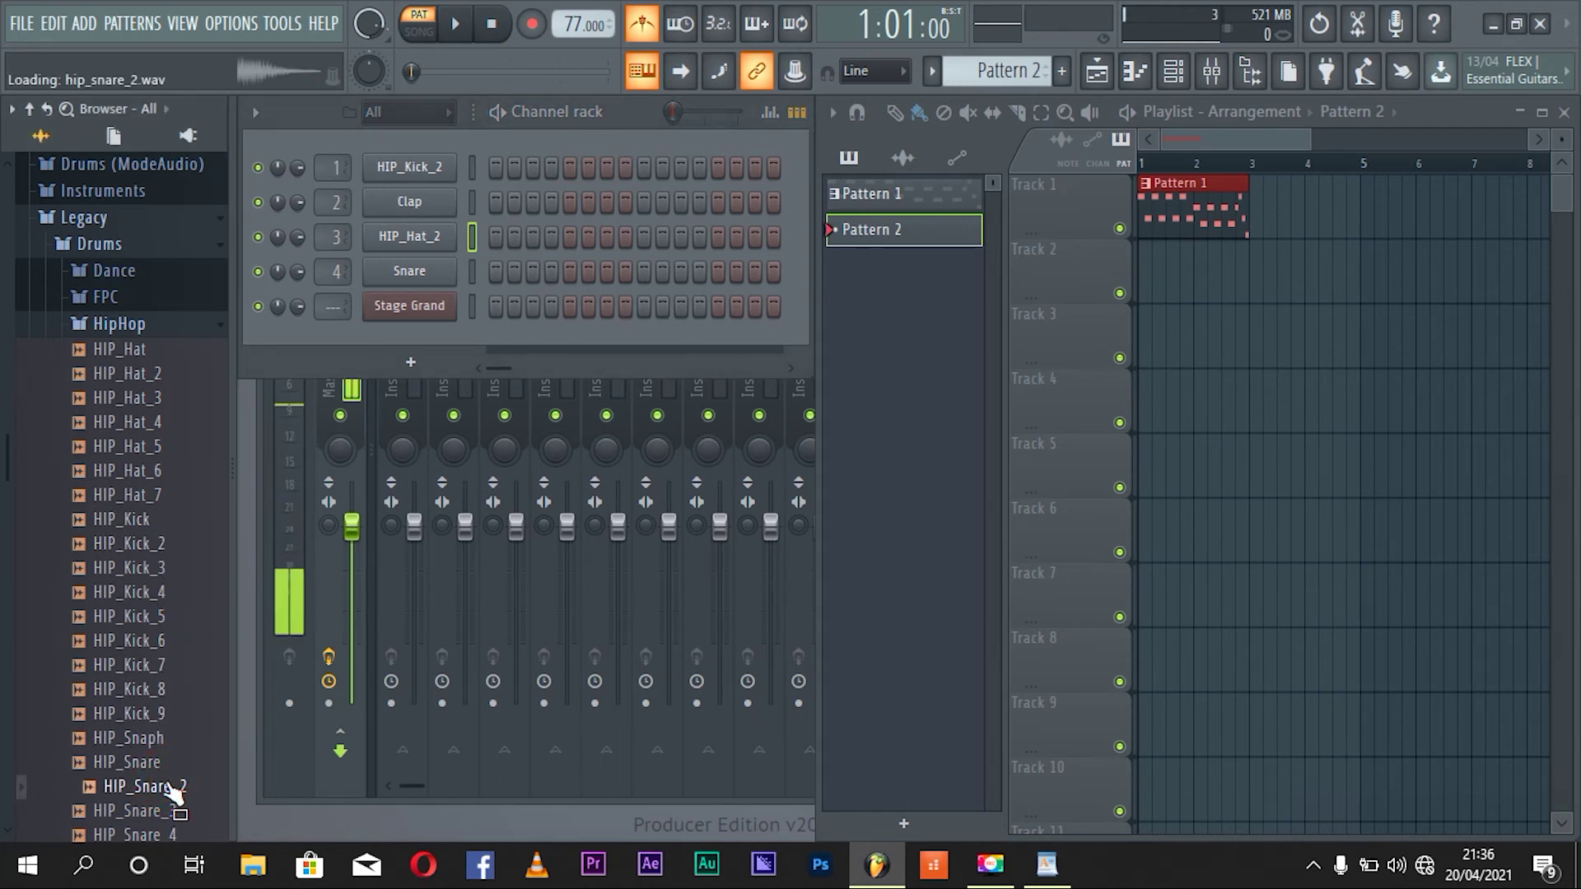
left_click(165, 809)
left_click_drag(164, 786, 420, 284)
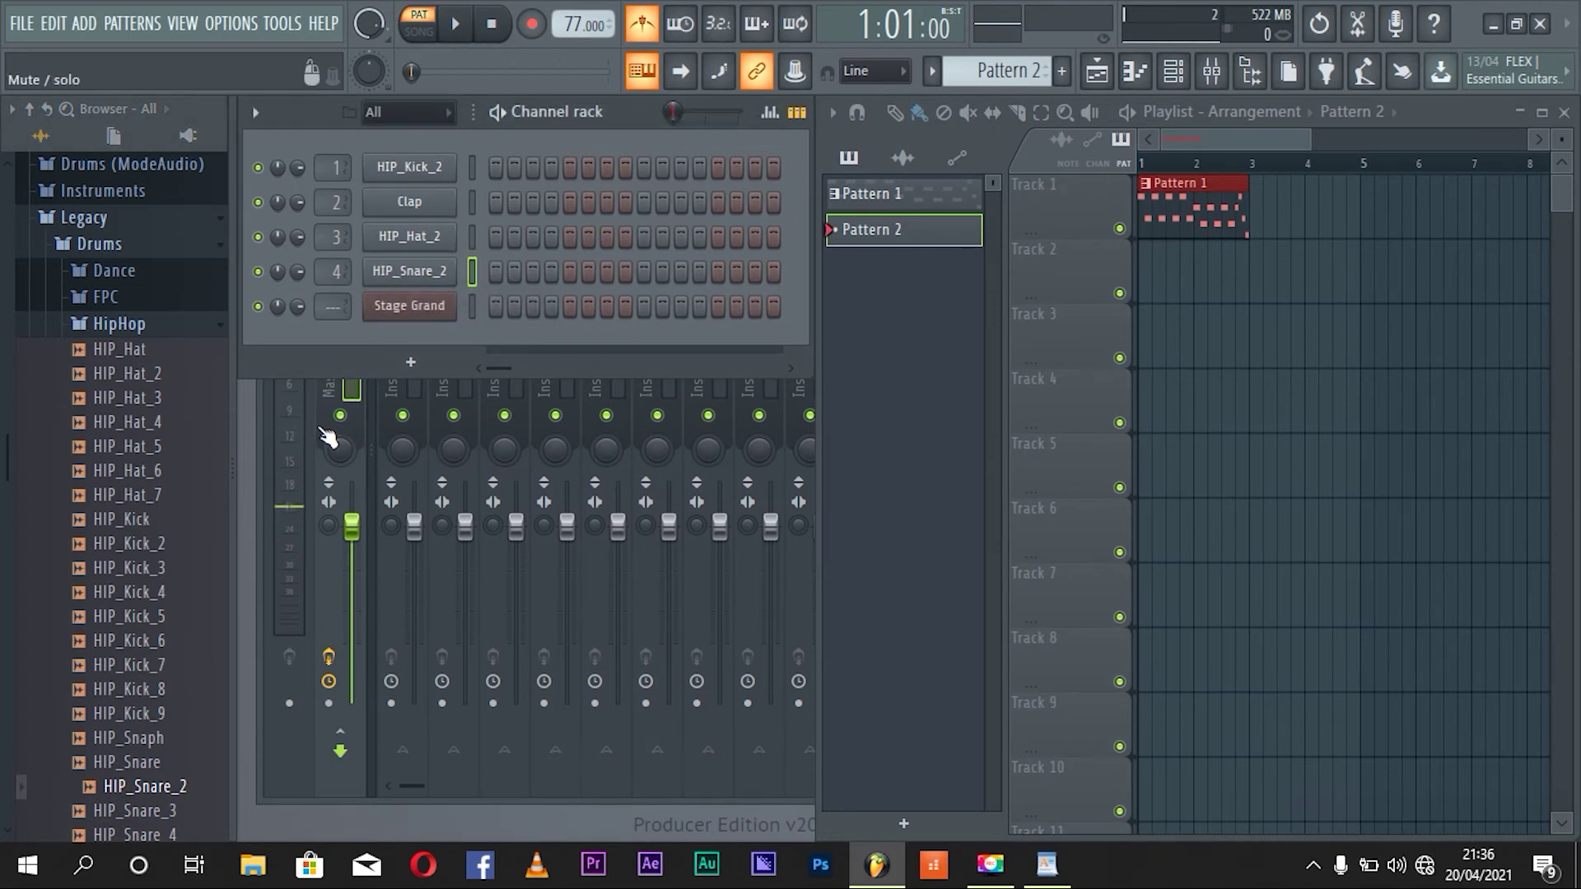
Step: Place two back-to-back Pattern 2 clips on Track 2, at bars 1 and 2
left_click_drag(1163, 275, 1139, 286)
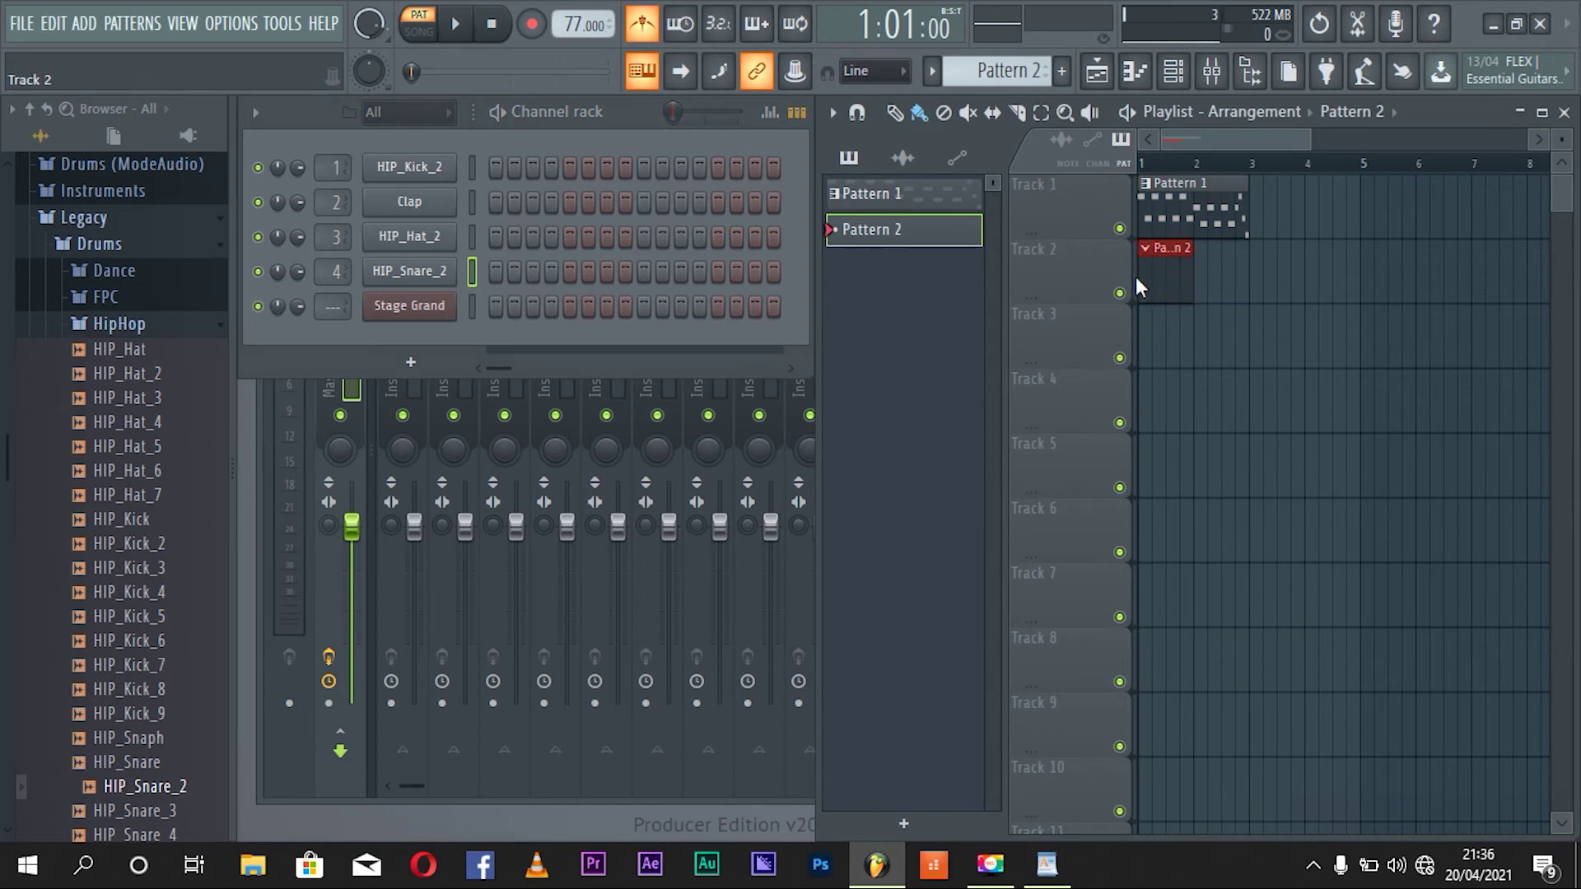
left_click(1210, 266)
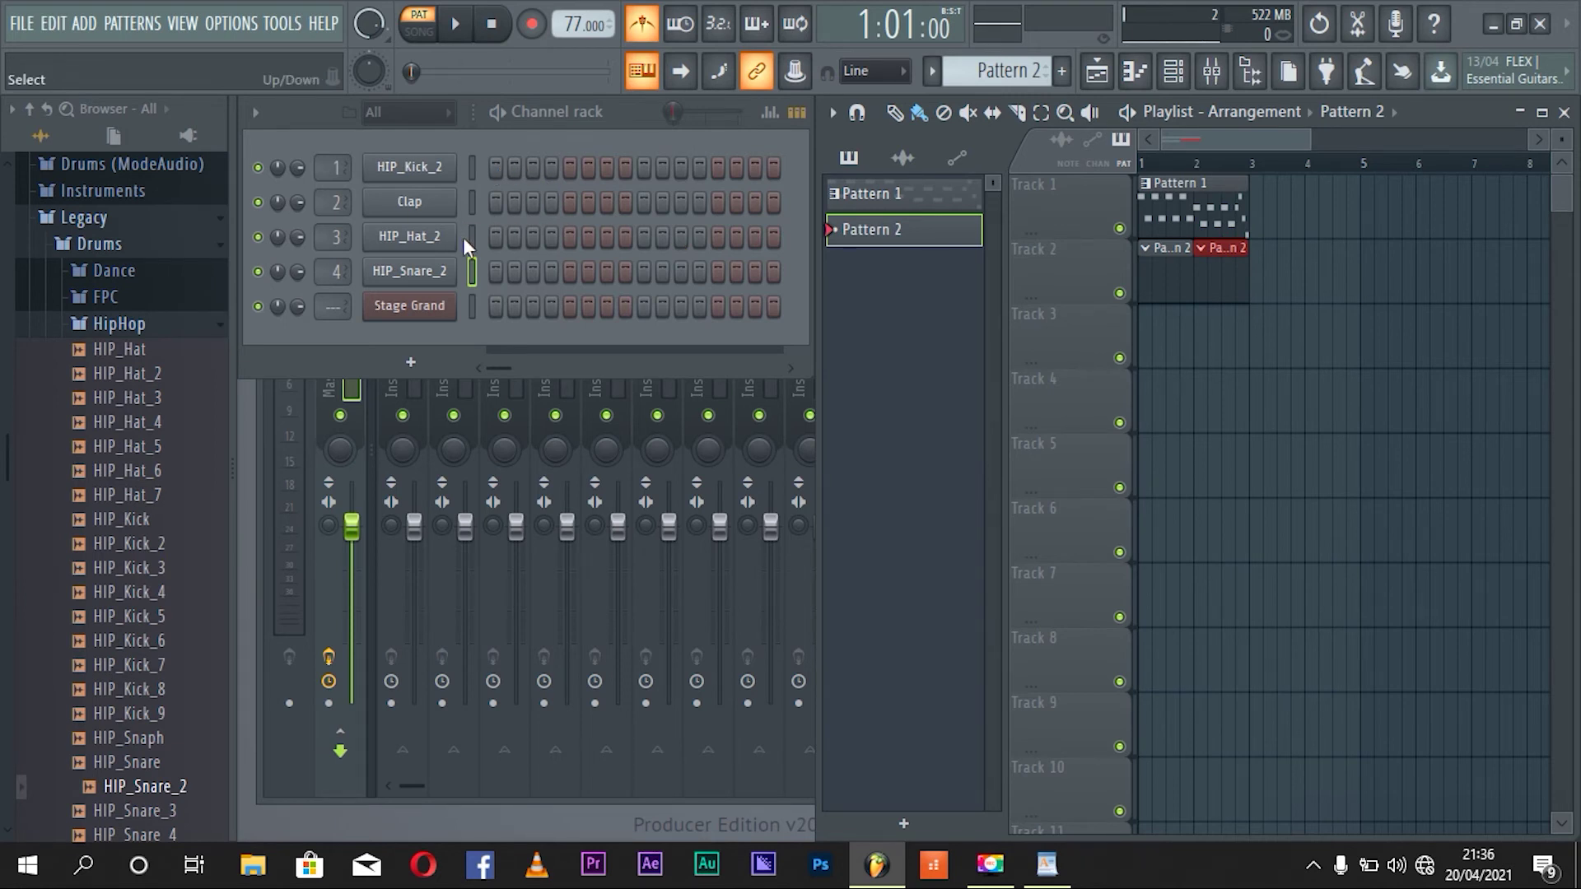
Step: Add HIP_Snare_2 hits on steps 5 and 13 of Pattern 2 and play the pattern
left_click(445, 281)
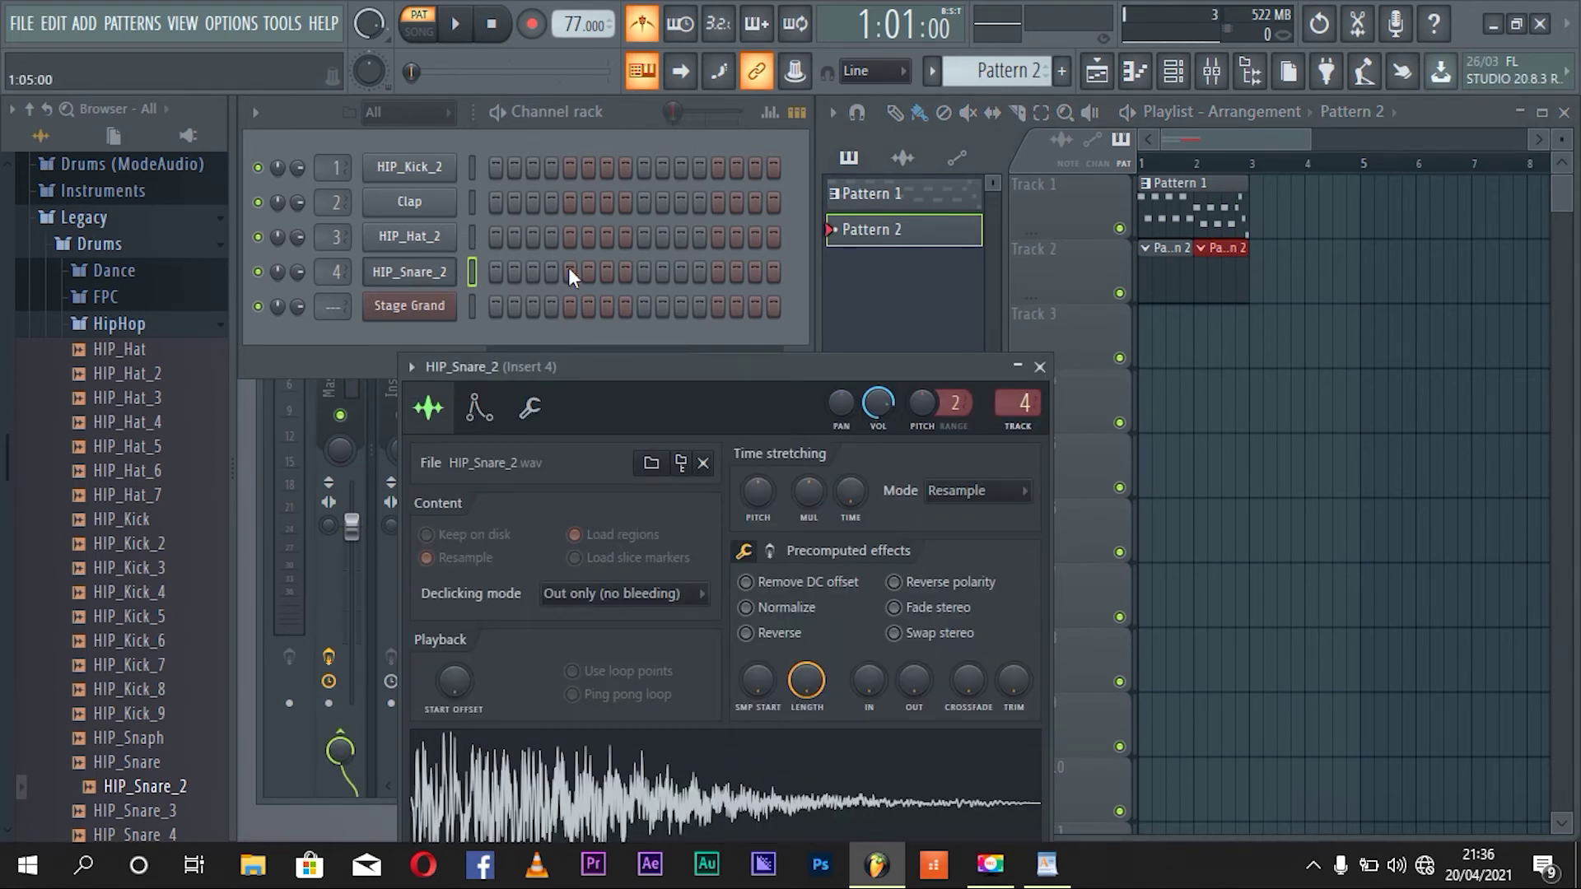
left_click(569, 271)
key("space")
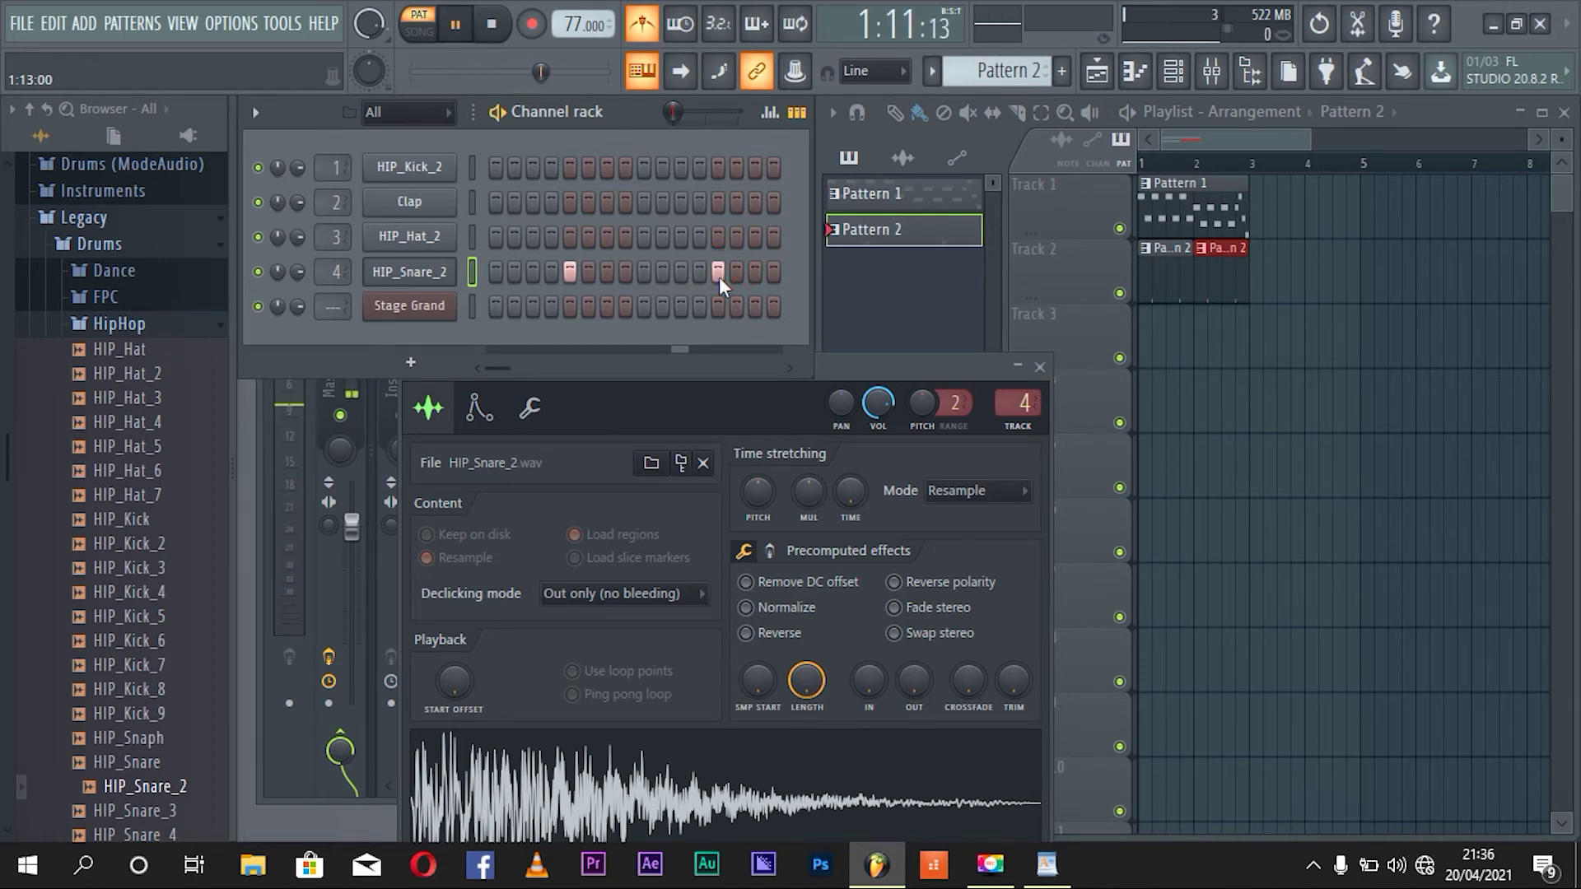
key("space")
key("space")
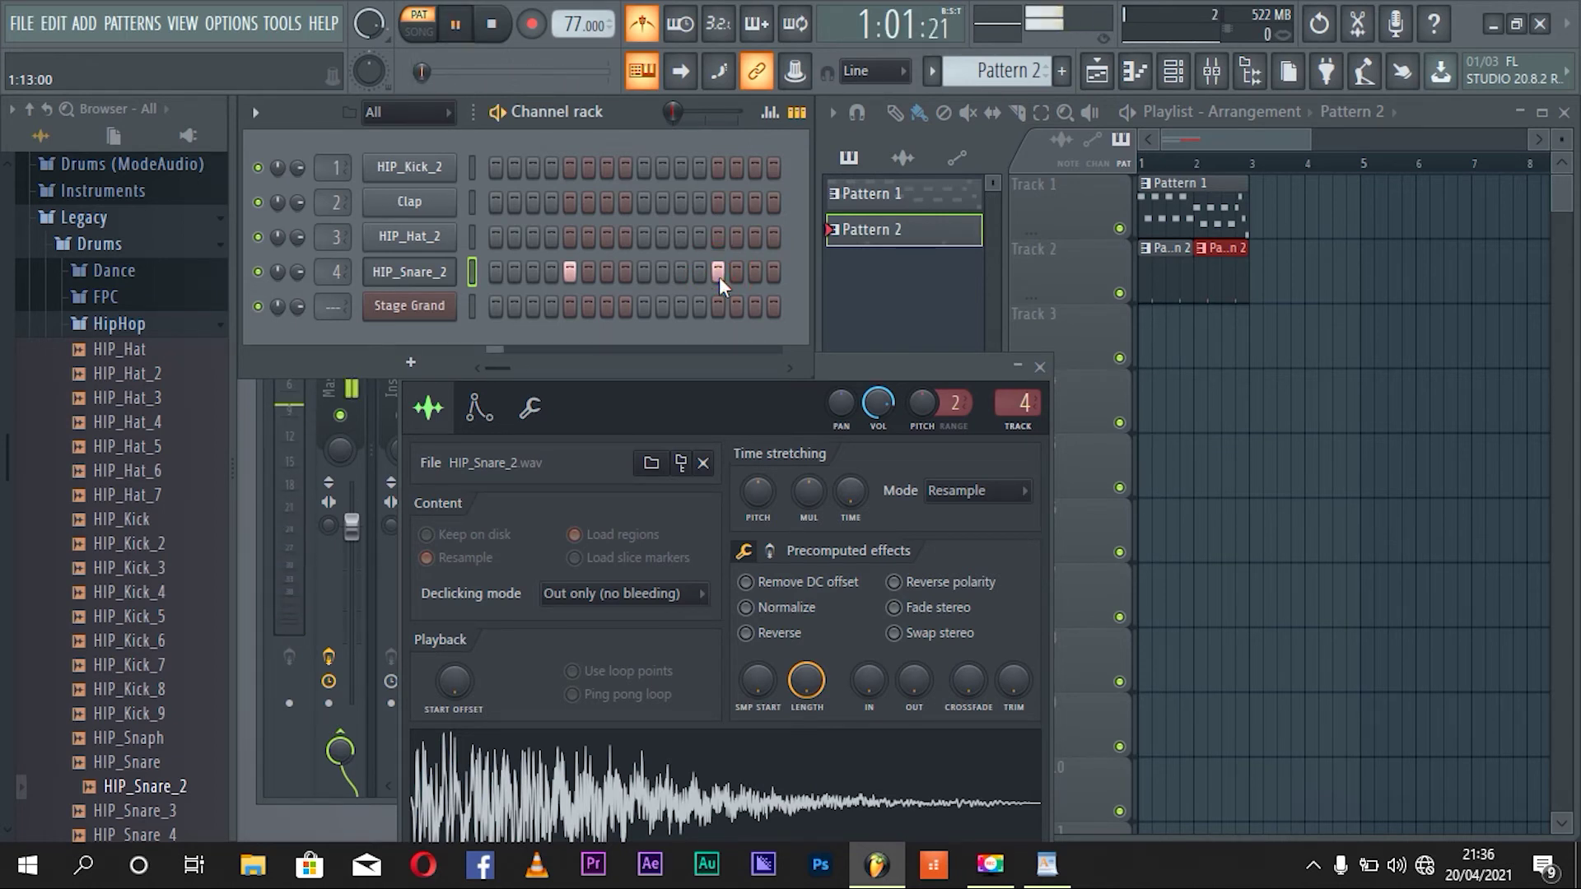
key("space")
Step: Fill the HIP_Hat_2 channel every 2 steps and extend it to consecutive hits on steps 13 through 16 during playback
right_click(424, 246)
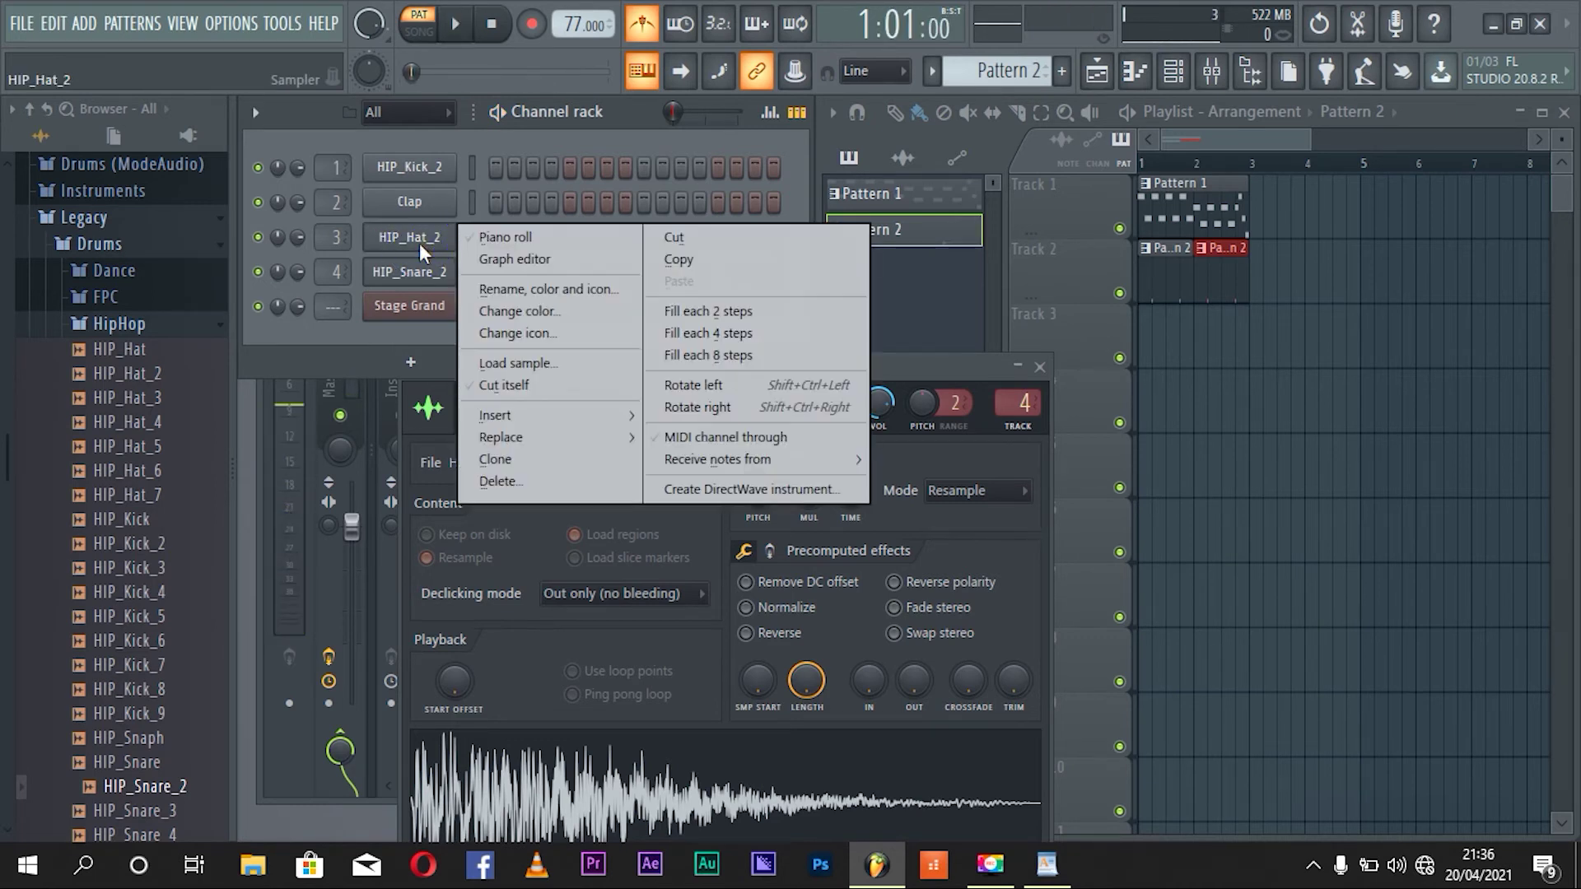
left_click(714, 314)
key("space")
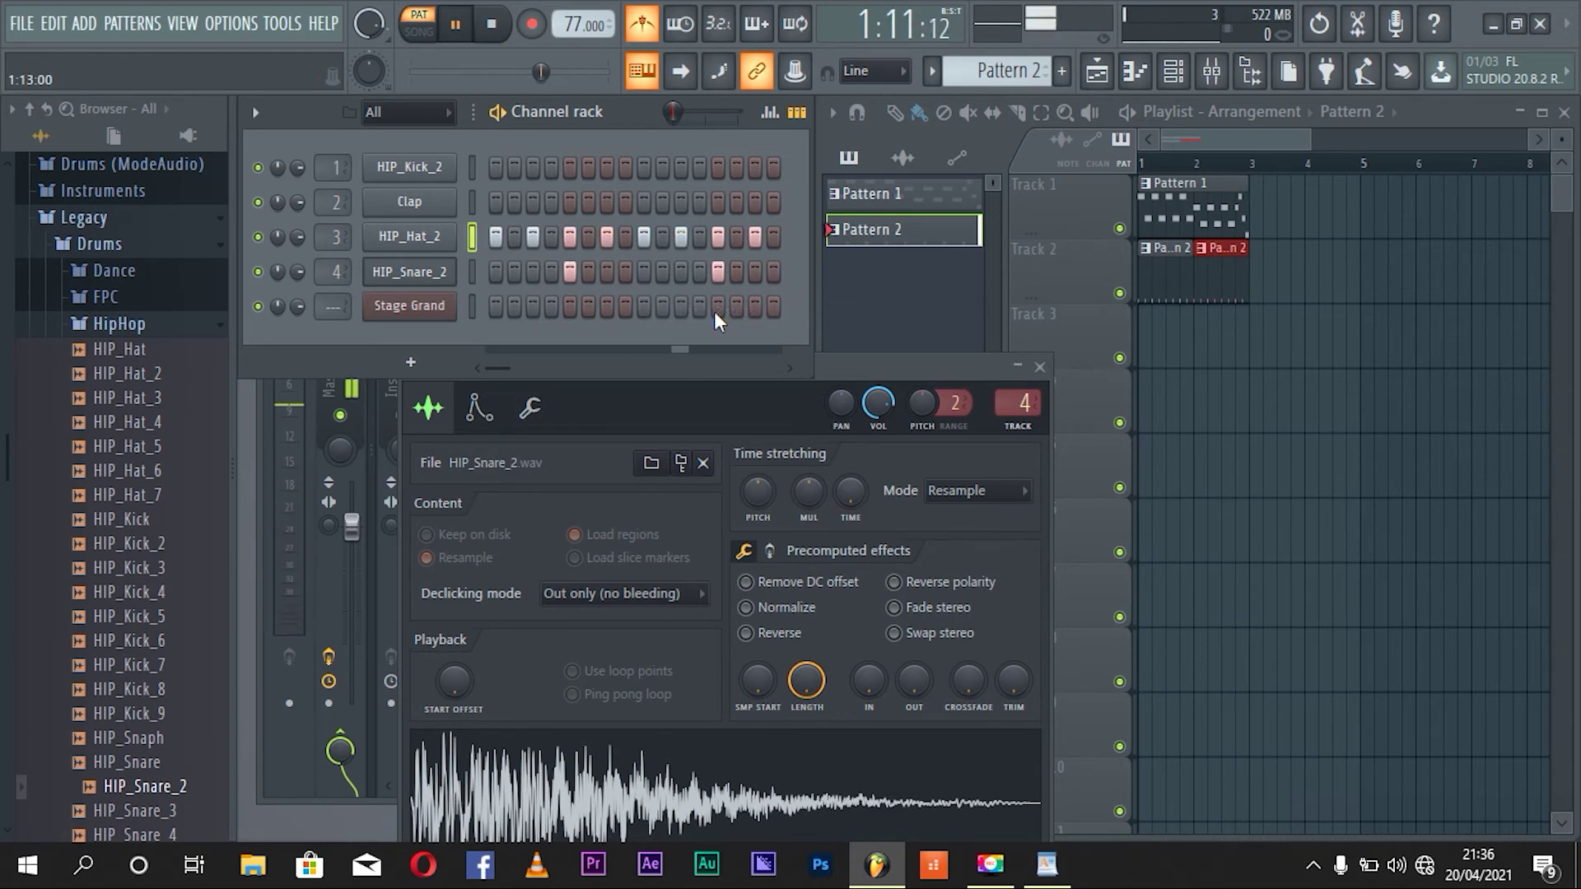
left_click(753, 239)
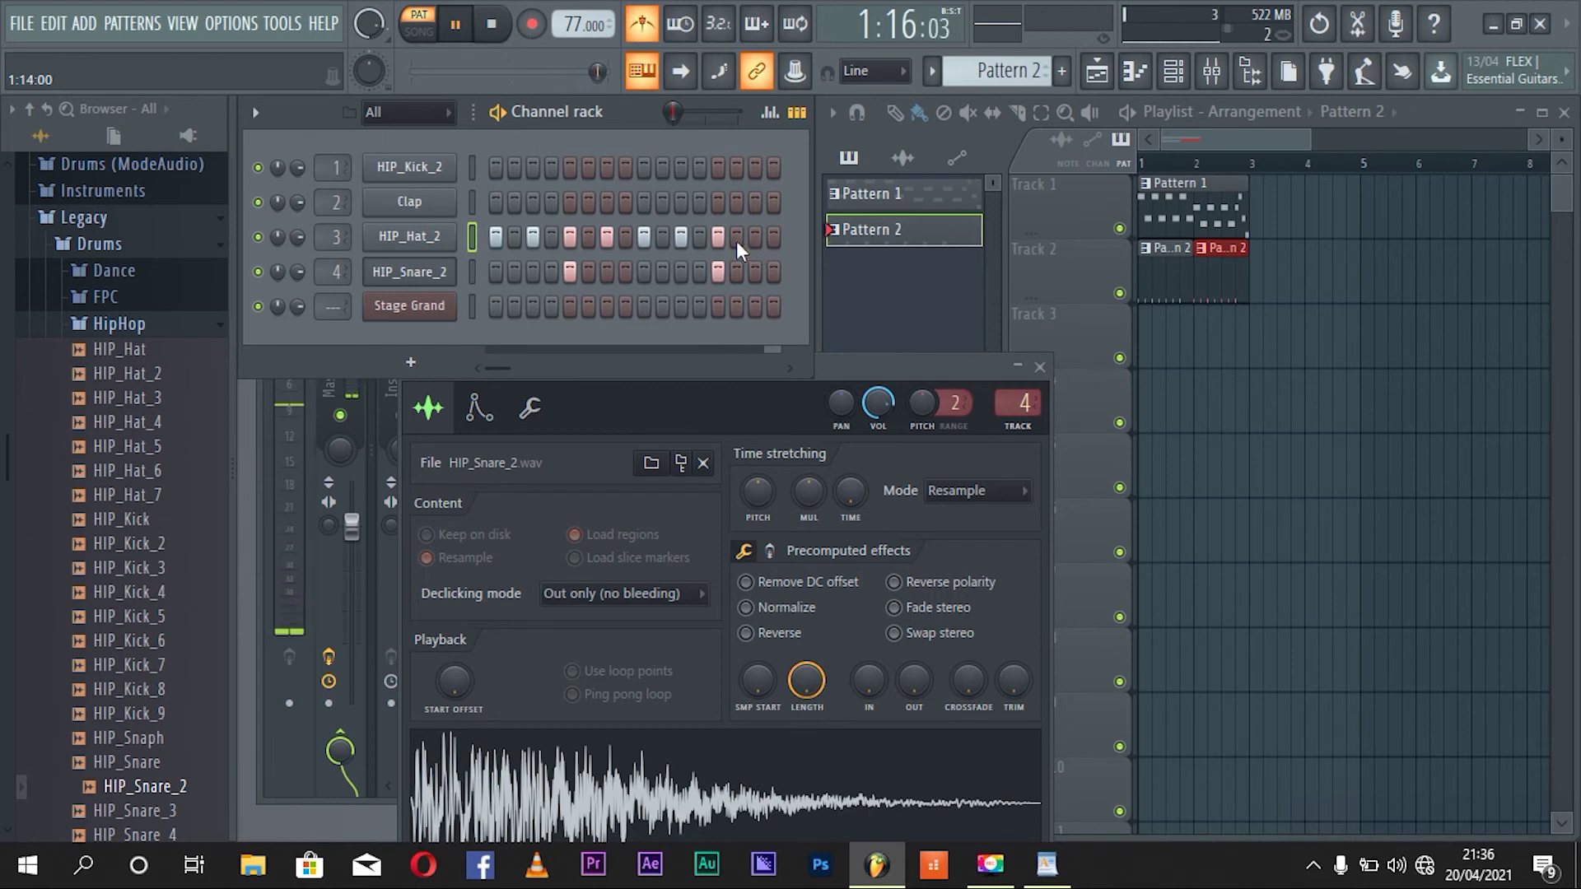
left_click_drag(736, 241, 791, 243)
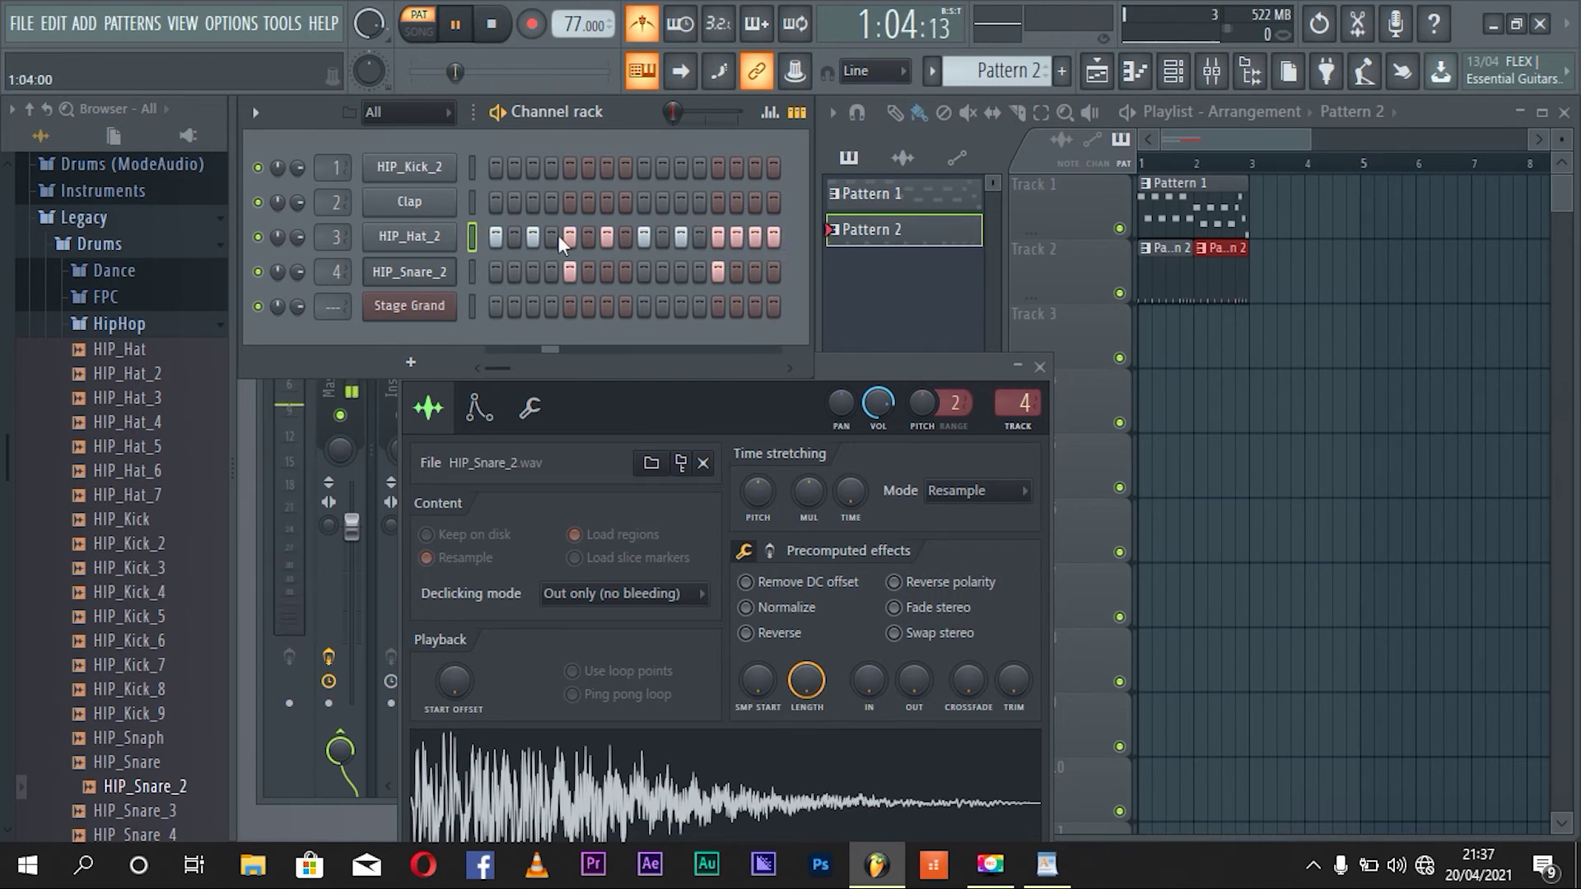
key("space")
Step: Add HIP_Kick_2 hits on steps 1, 2, 4 and 11, playing the pattern to check the groove
left_click(496, 168)
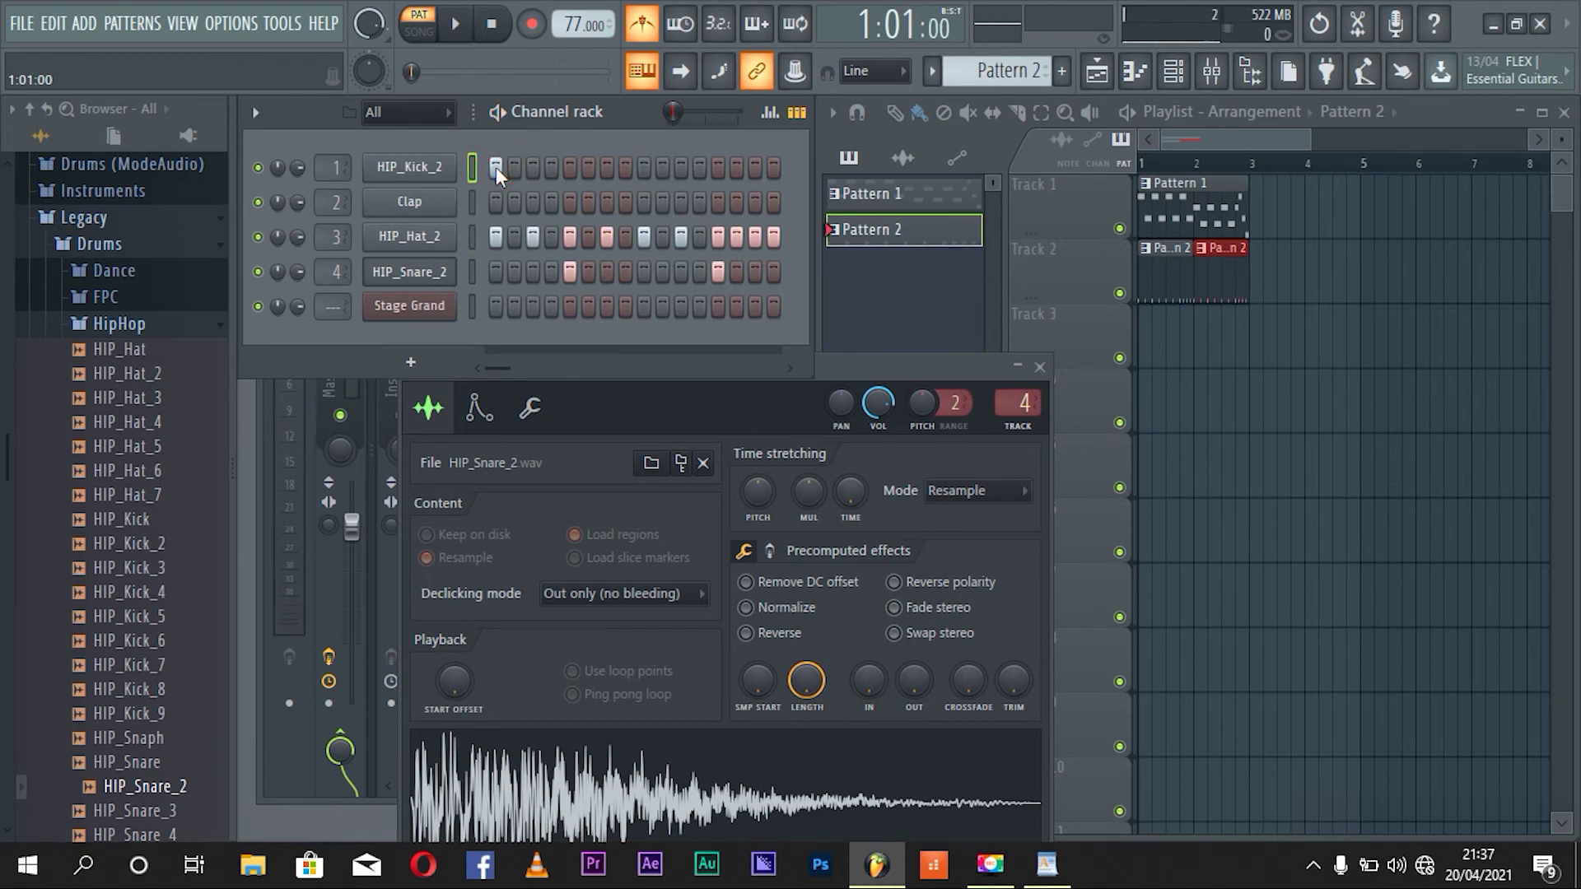
key("space")
key("space")
left_click(552, 168)
key("space")
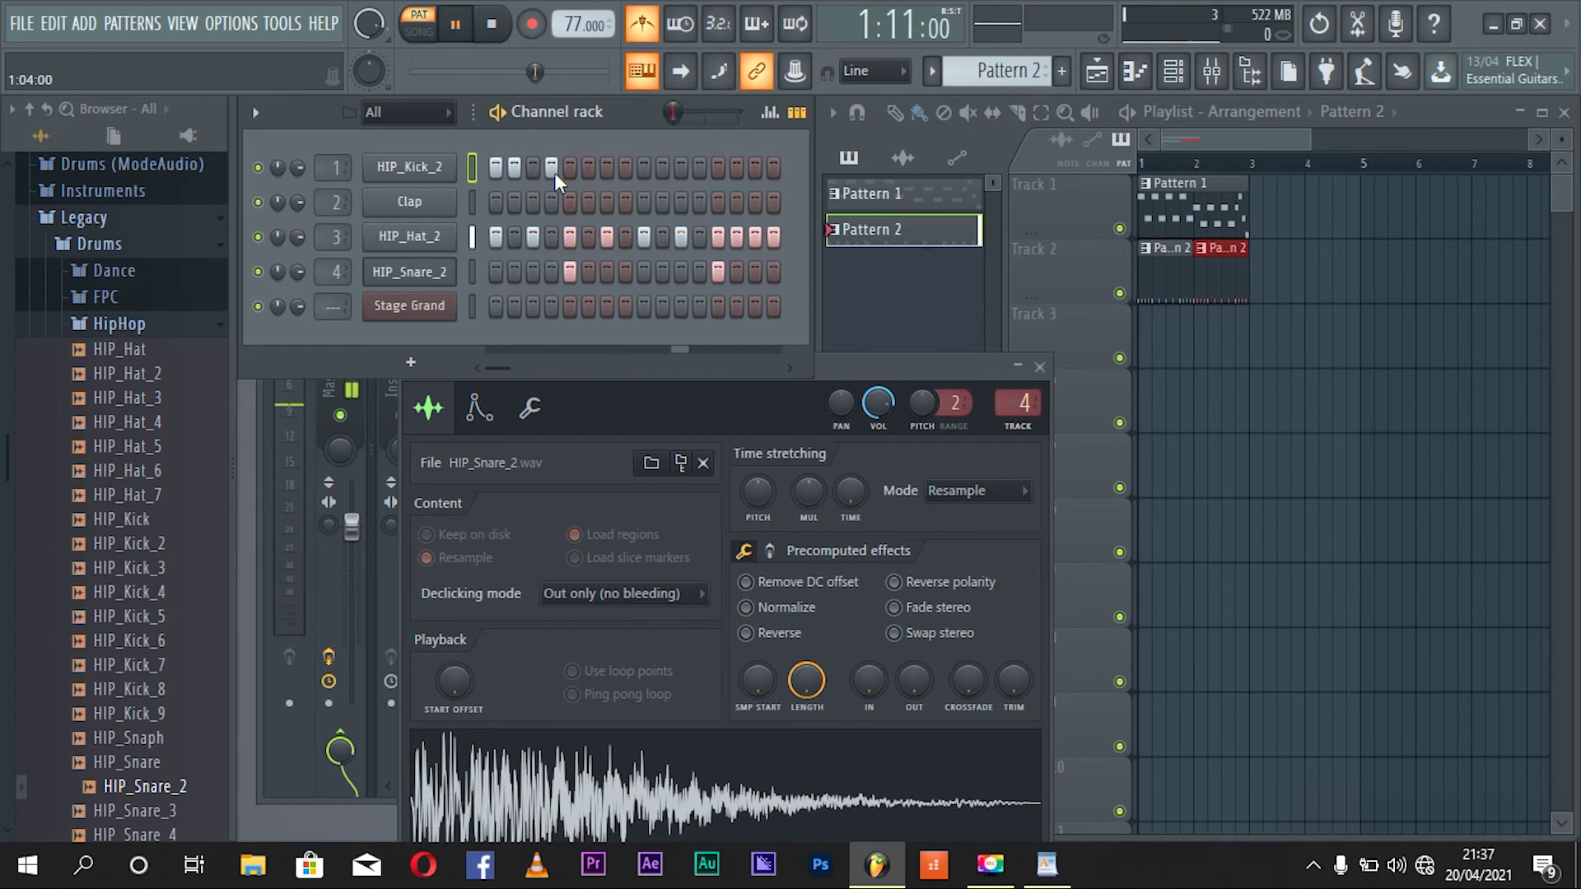
left_click(680, 167)
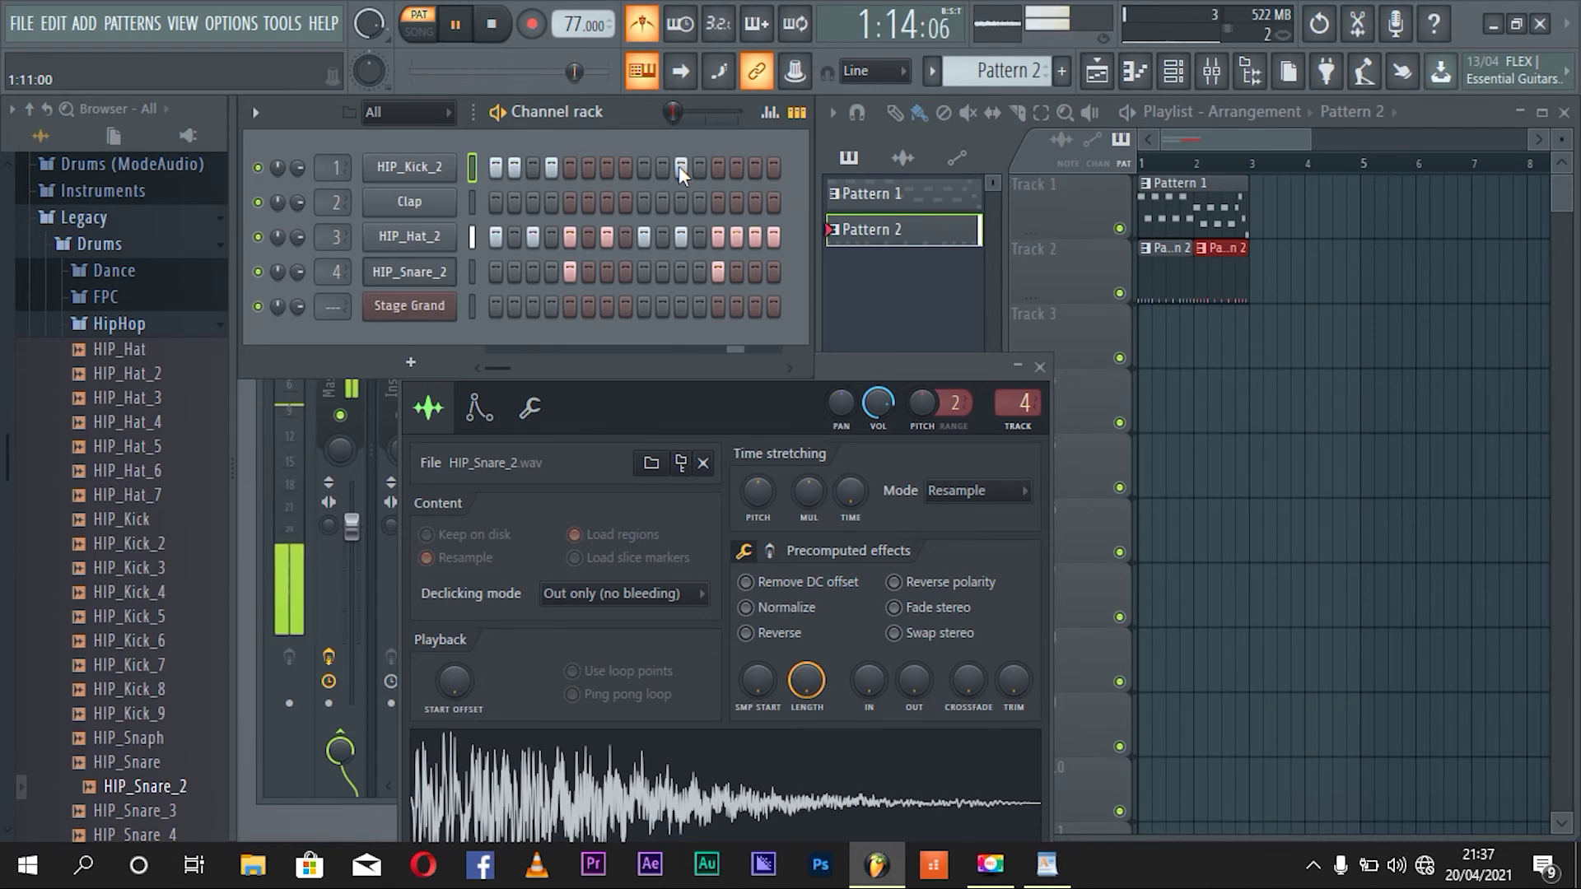
key("space")
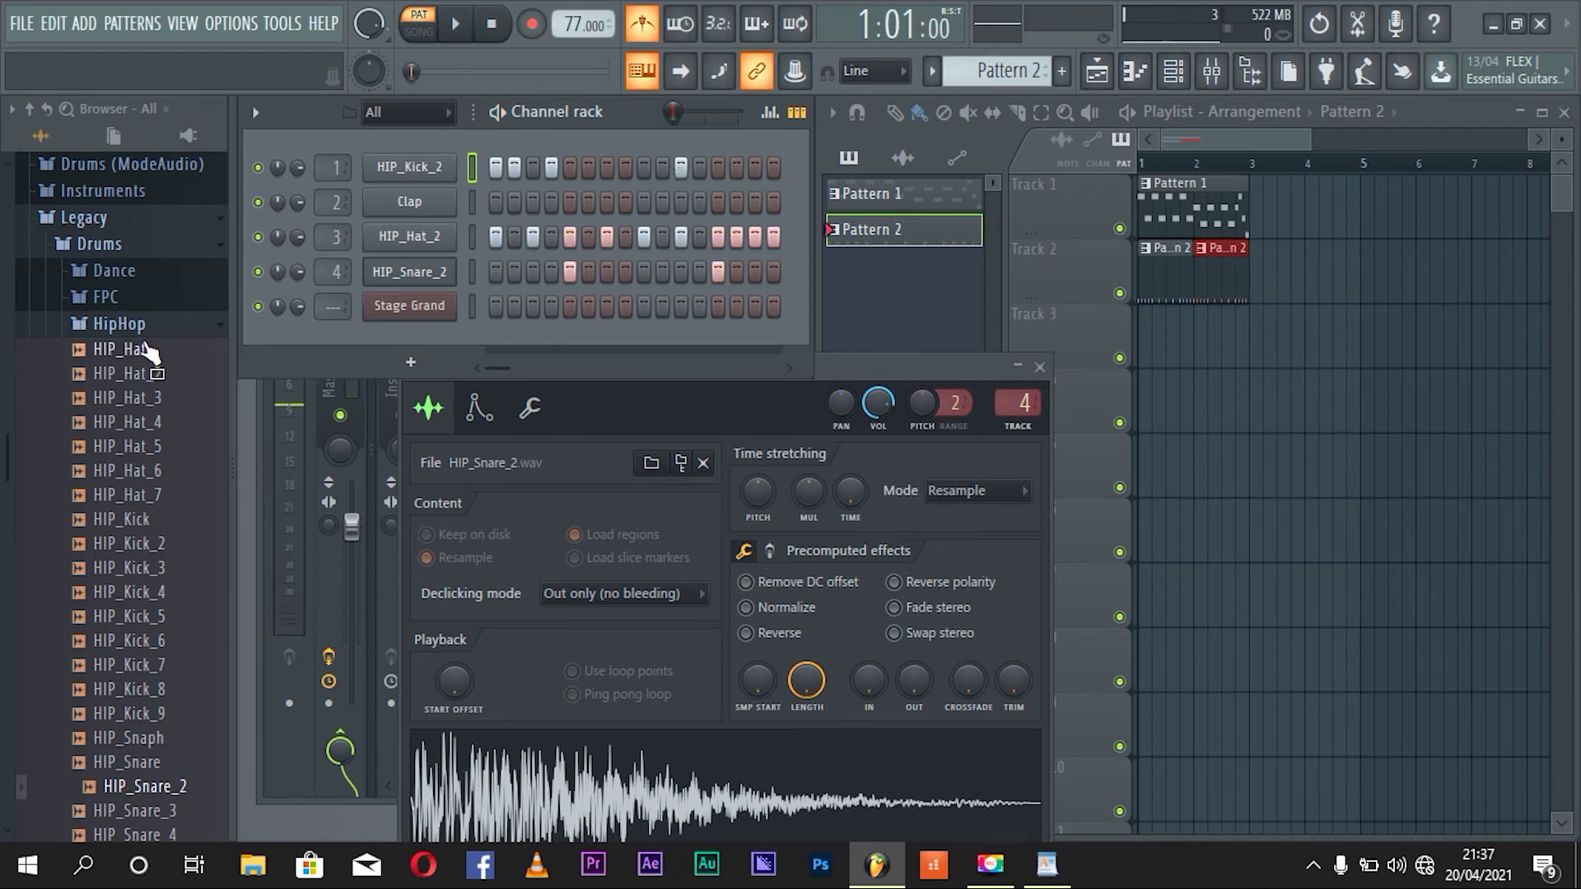
Step: Load CB_Clap from the Dance folder into the Clap channel, with hits on steps 5 and 13 and a lowered volume
left_click(103, 270)
left_click_drag(132, 297, 437, 199)
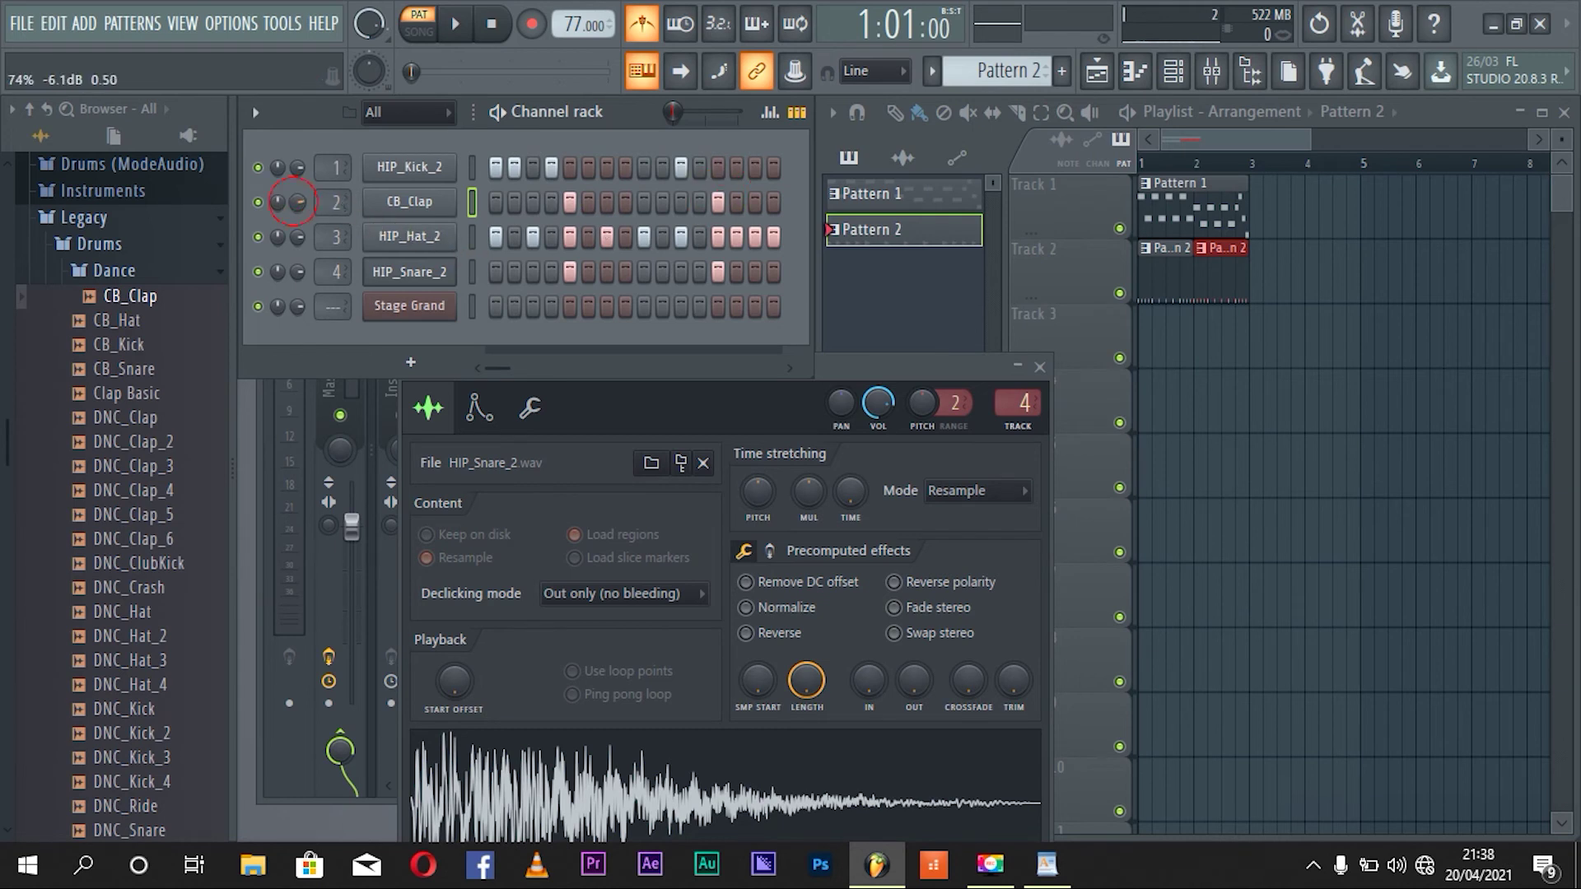
Step: Play Pattern 2 and add an extra HIP_Snare_2 hit on step 16
key("space")
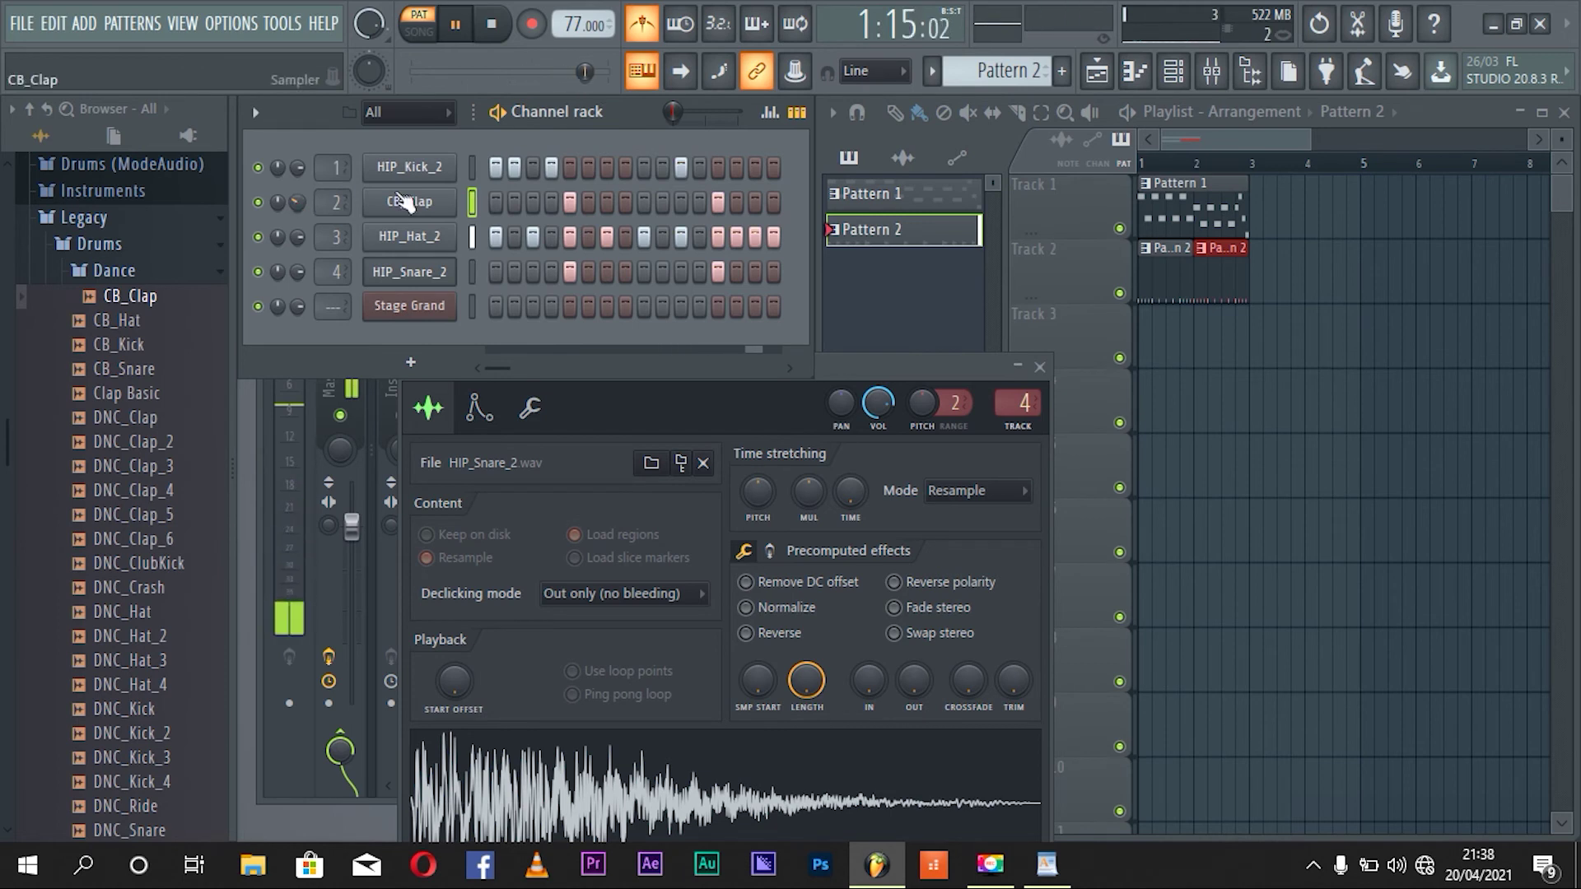
left_click(774, 272)
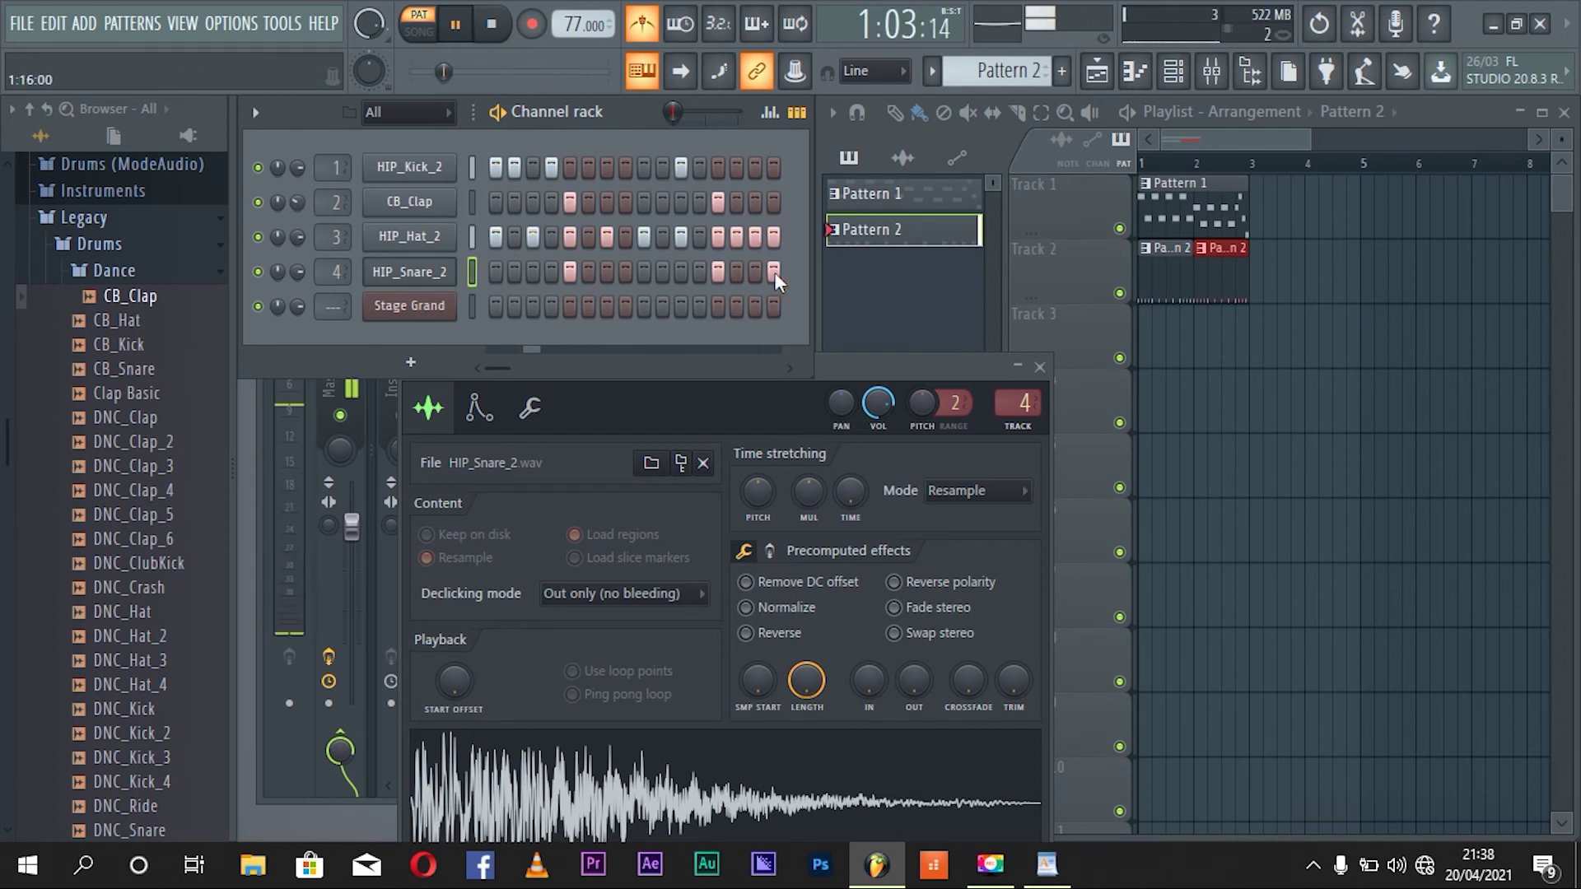
key("space")
Step: Switch to WordPad and add the note "TUBIVANE MURI PATTERN TUBIZANE MURI SONG MOD" about moving to song mode
key("alt+Tab")
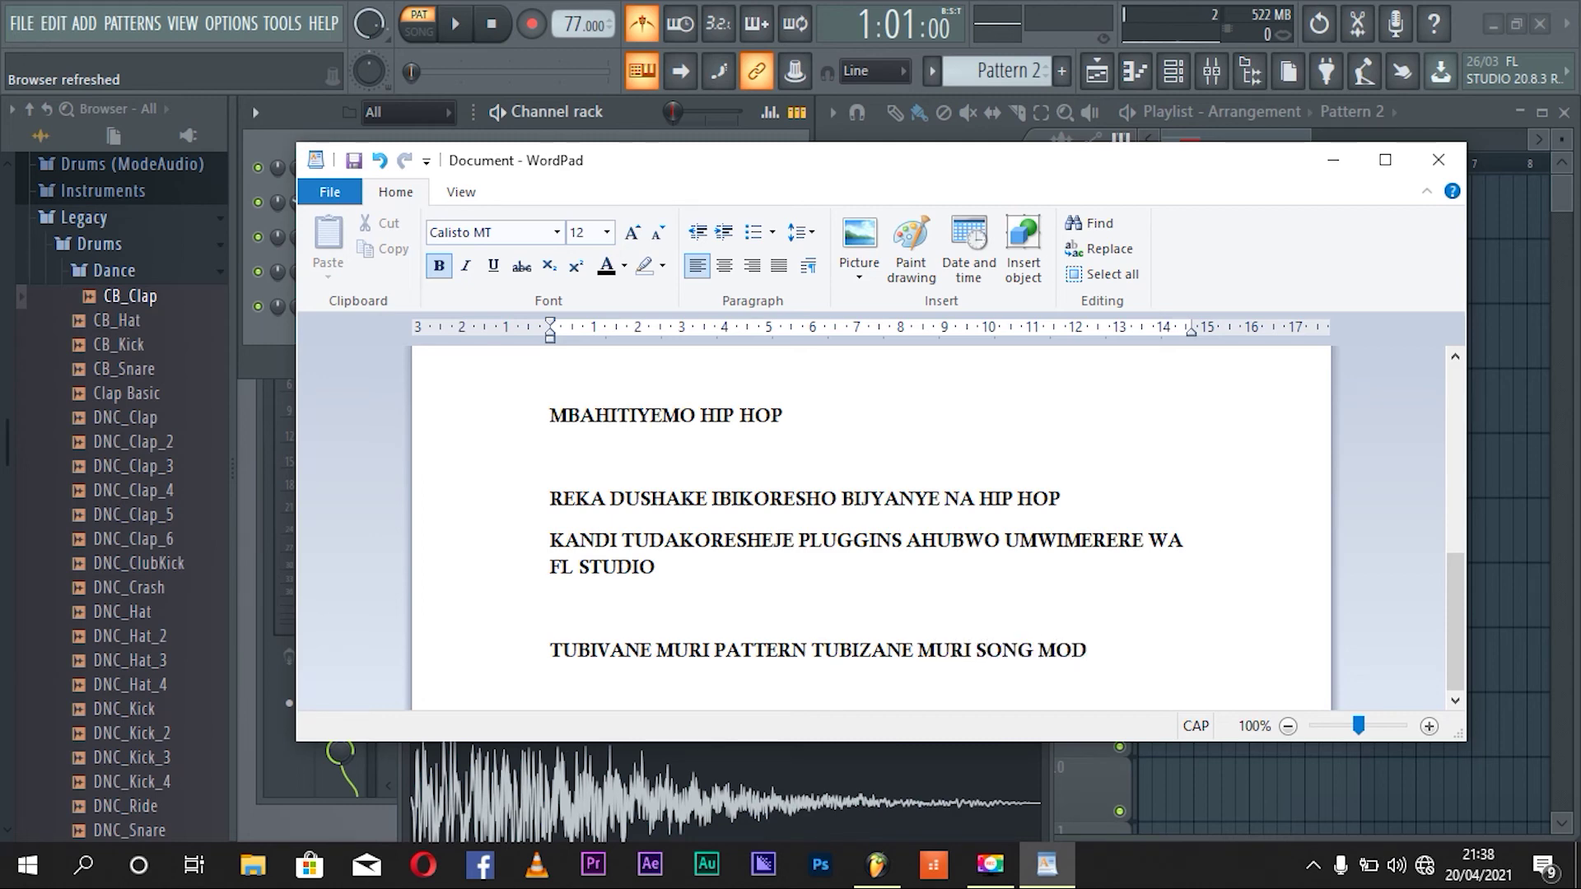
key("Return")
key("Return")
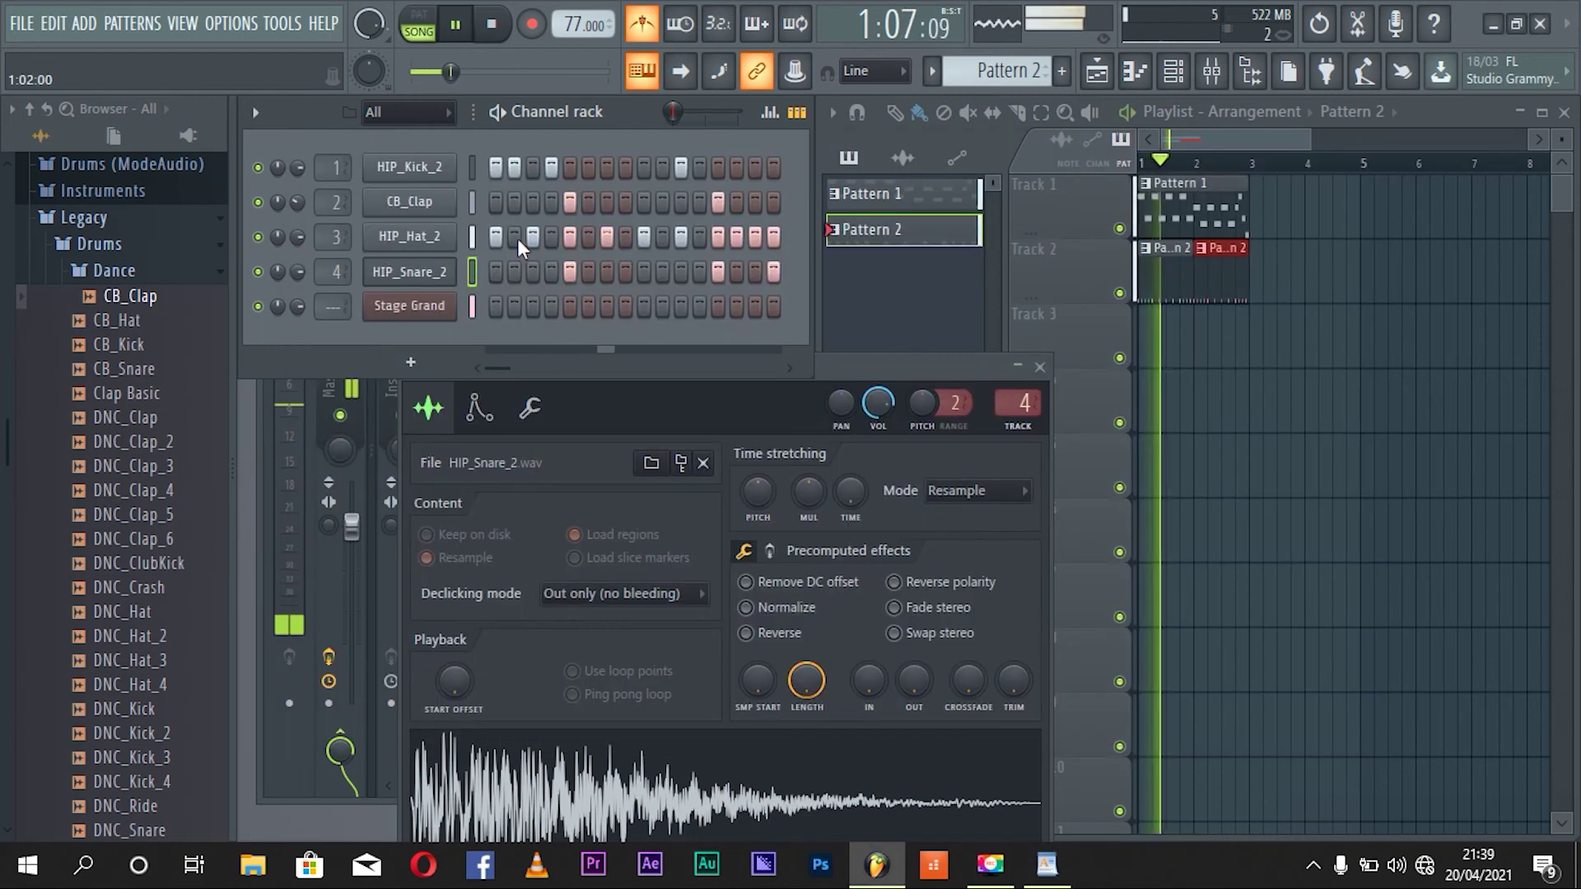